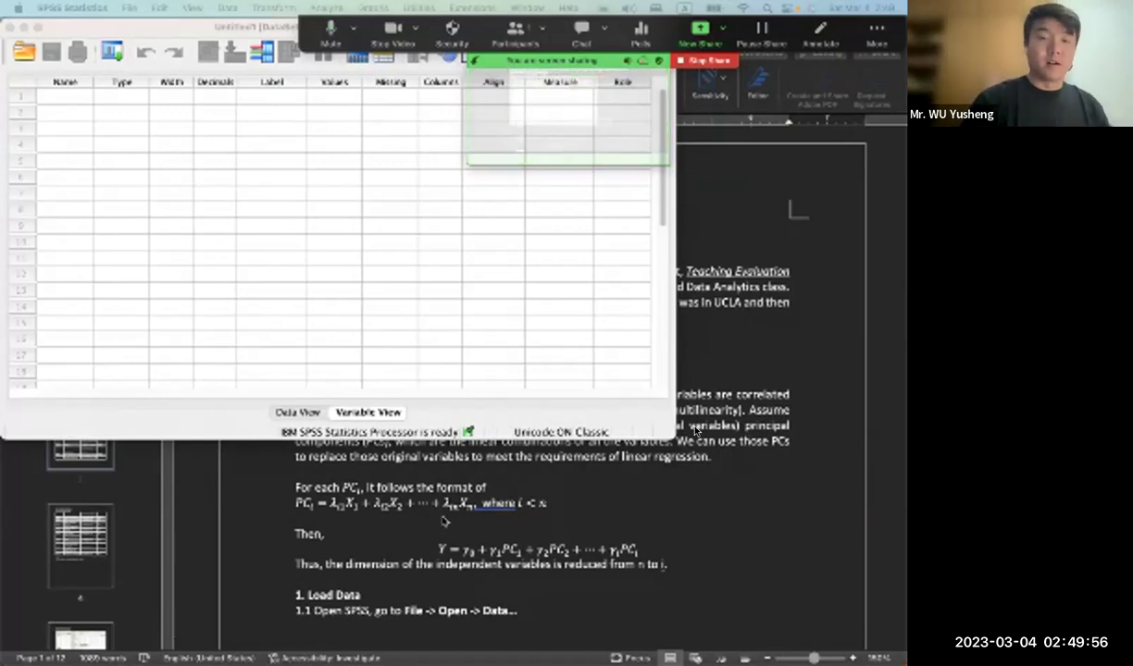
# - Switch to the PCA Tutorial document in Word and read the introduction and the Recall section on principal components
pyautogui.click(823, 431)
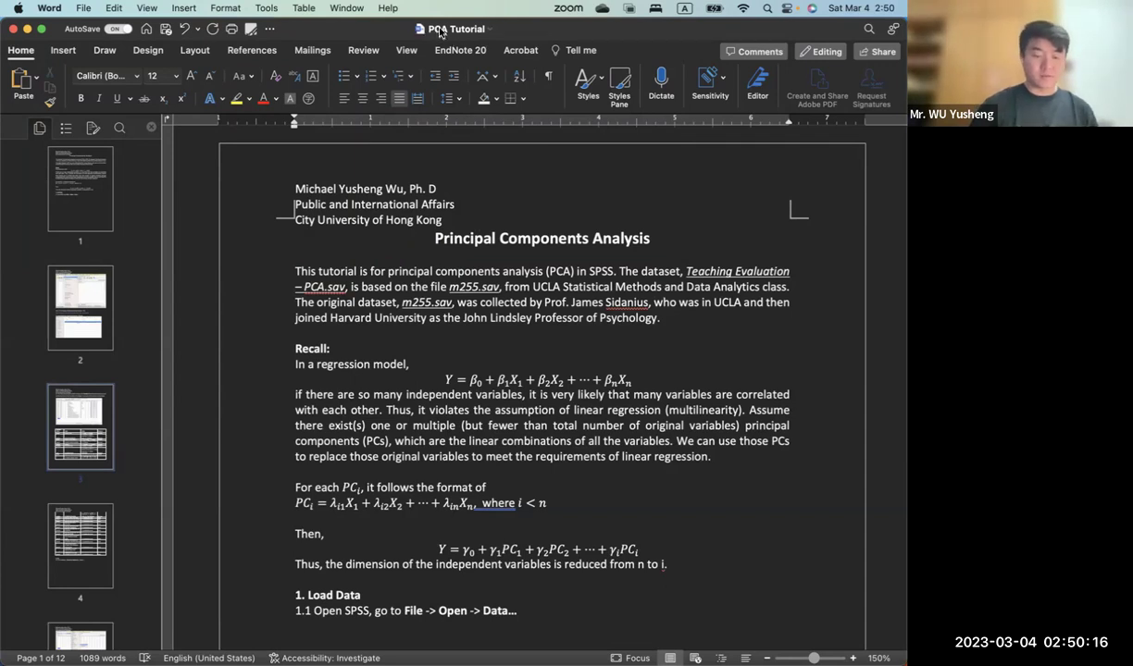
pyautogui.scroll(-1, 495, 226)
pyautogui.scroll(-3, 495, 228)
pyautogui.scroll(2, 495, 228)
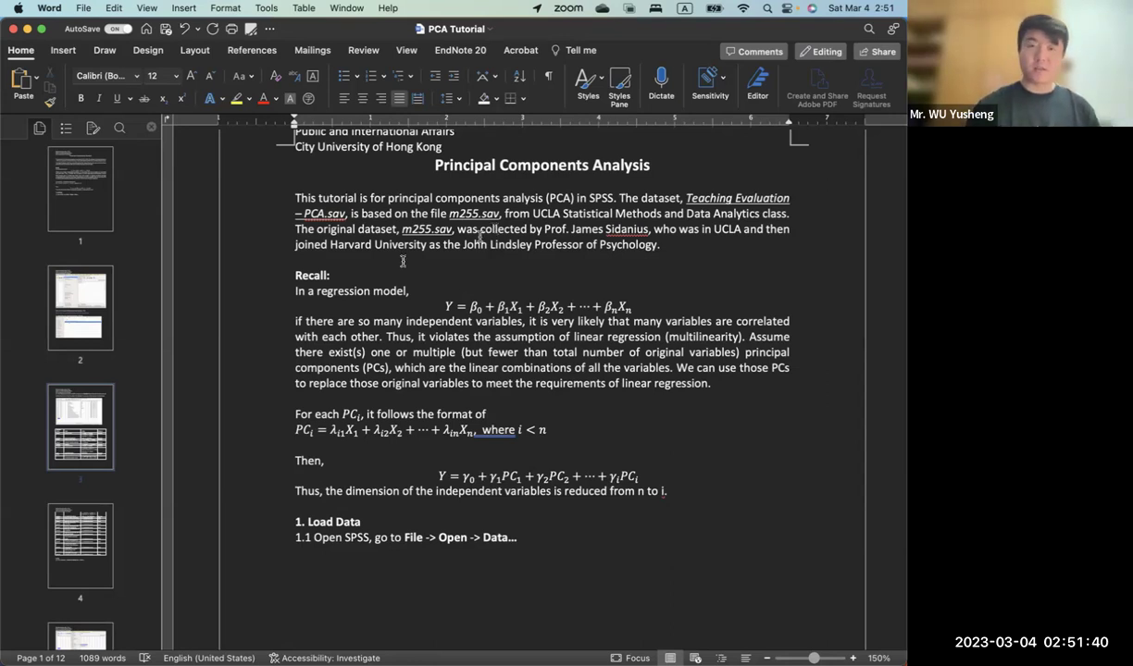
pyautogui.scroll(-3, 398, 260)
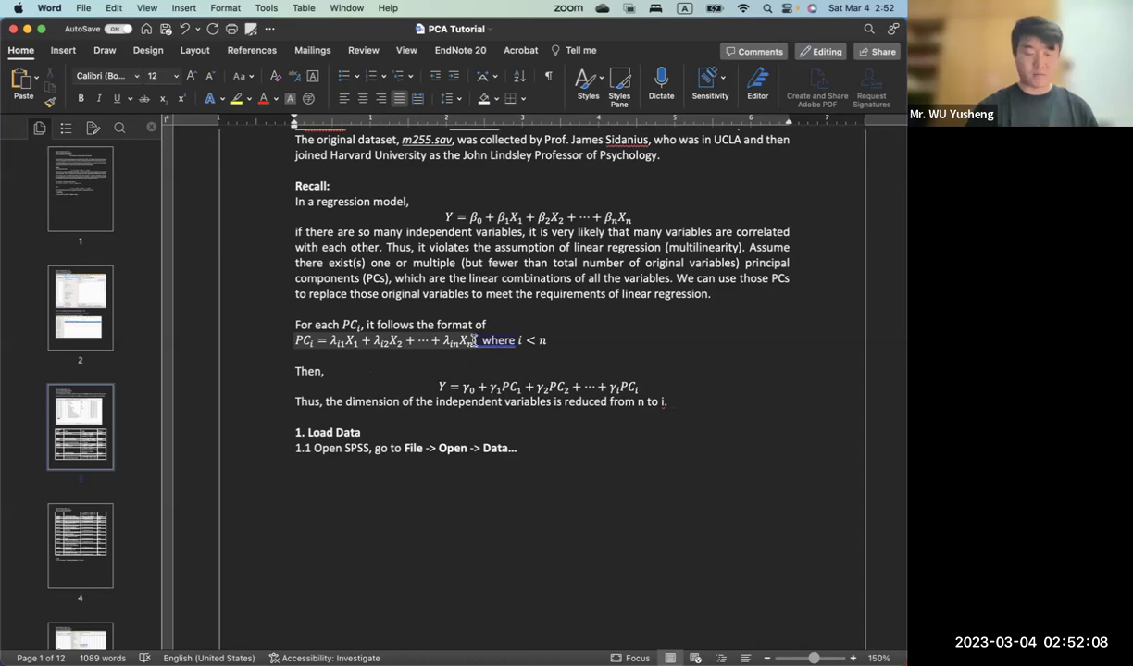
pyautogui.scroll(-3, 500, 340)
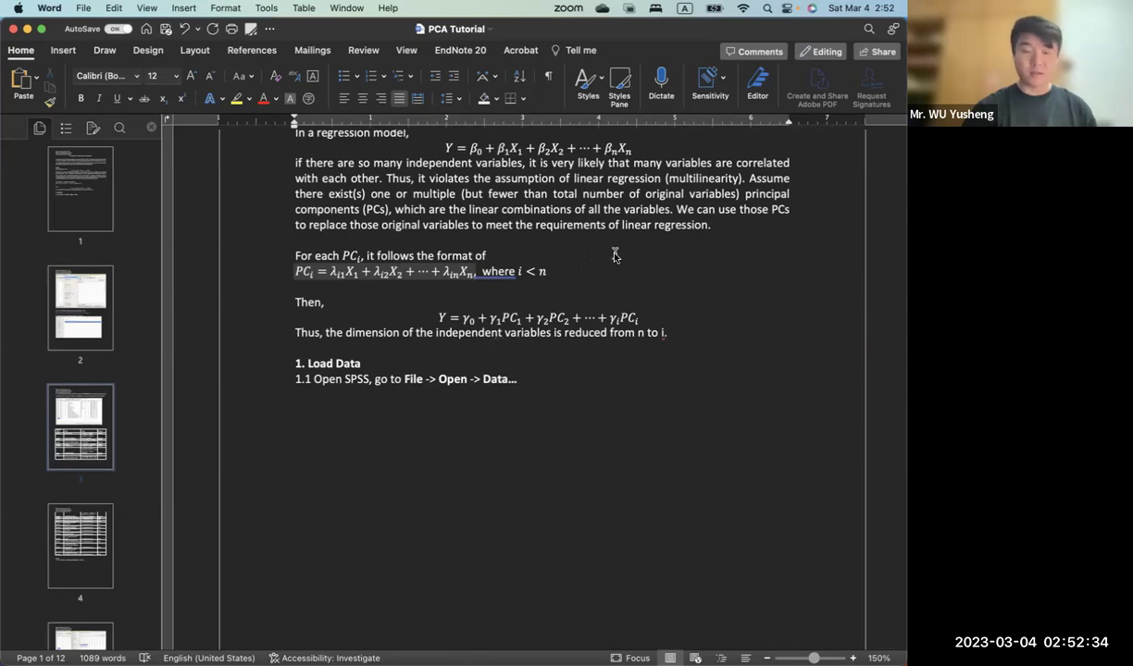
# - Bring the Finder data folder into view, widen its column to show full file names, and switch to the SPSS Data Editor
pyautogui.hotkey('ctrl', 'Up')
pyautogui.click(321, 215)
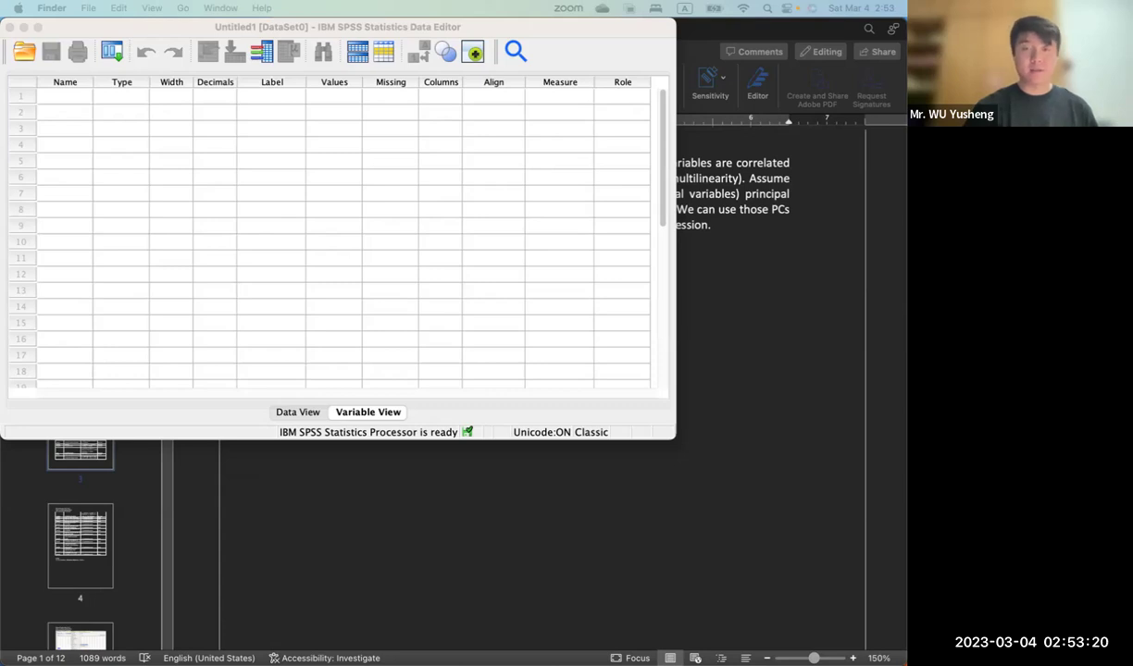
pyautogui.moveTo(906, 268); pyautogui.dragTo(536, 155)
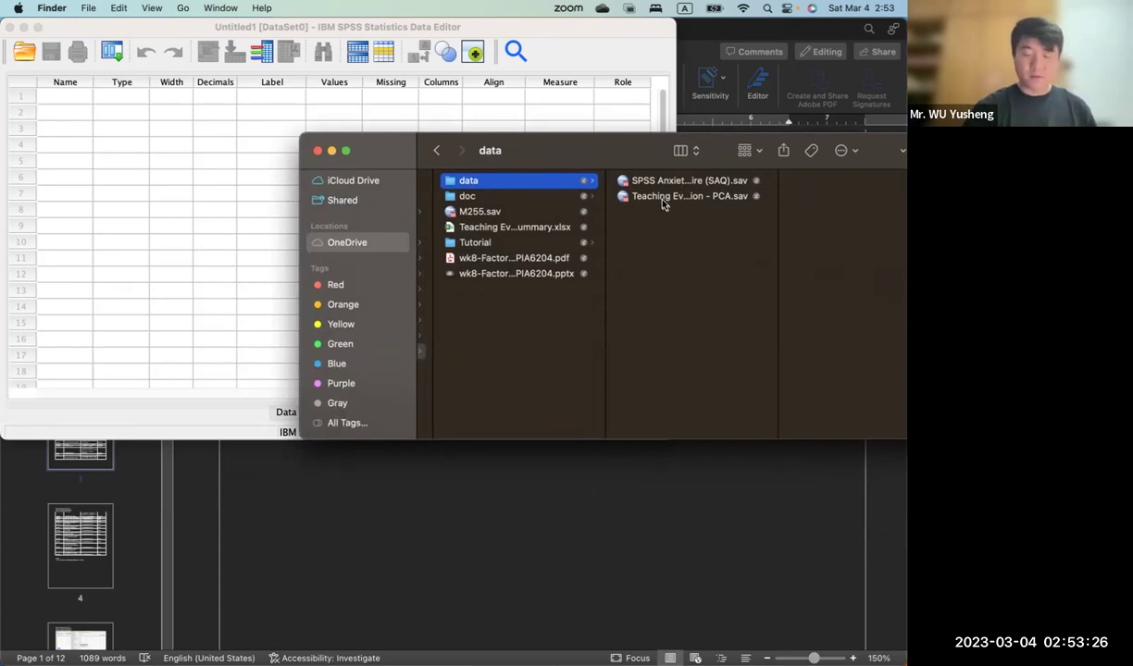
pyautogui.moveTo(773, 204); pyautogui.dragTo(832, 203)
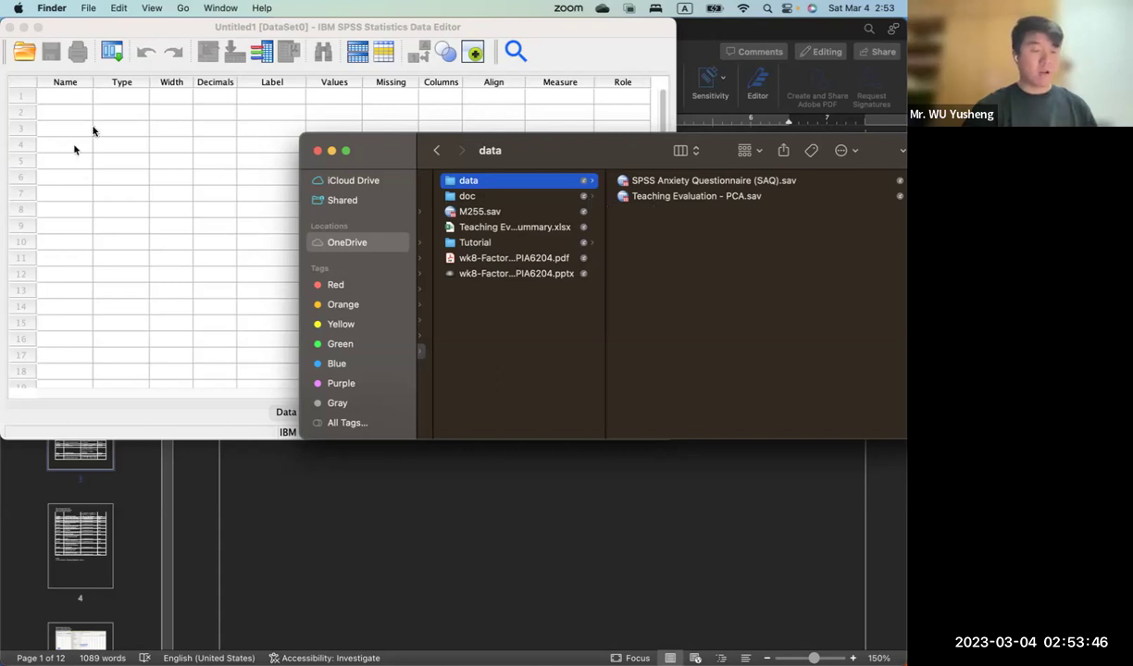
pyautogui.click(136, 33)
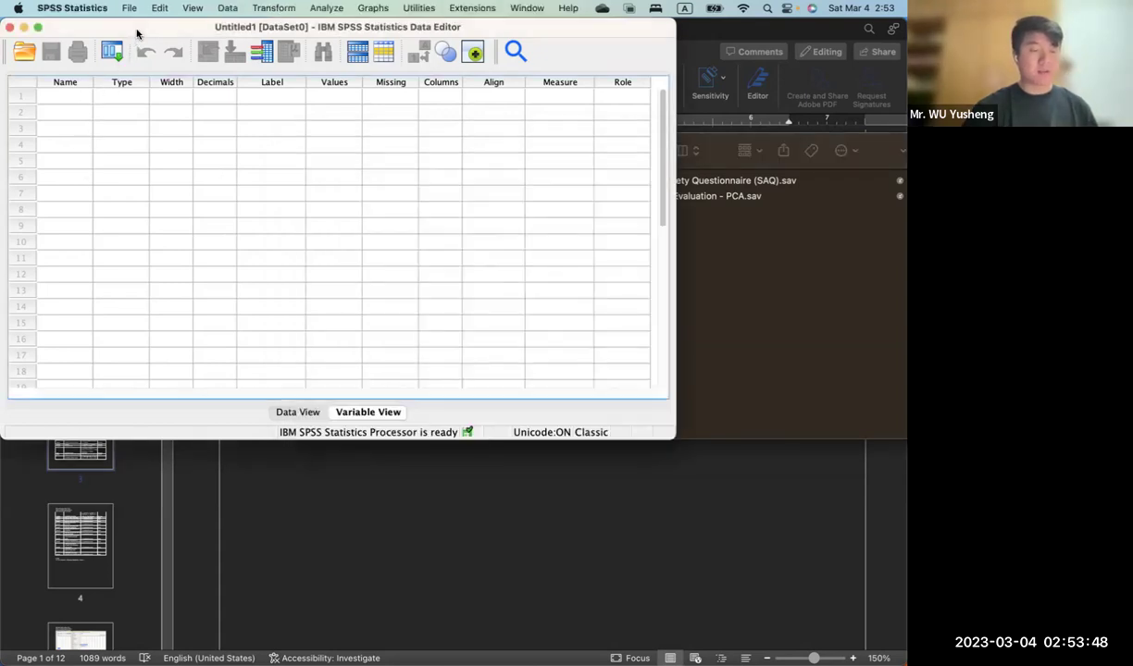
pyautogui.click(129, 8)
pyautogui.click(130, 8)
pyautogui.click(130, 8)
pyautogui.moveTo(151, 46)
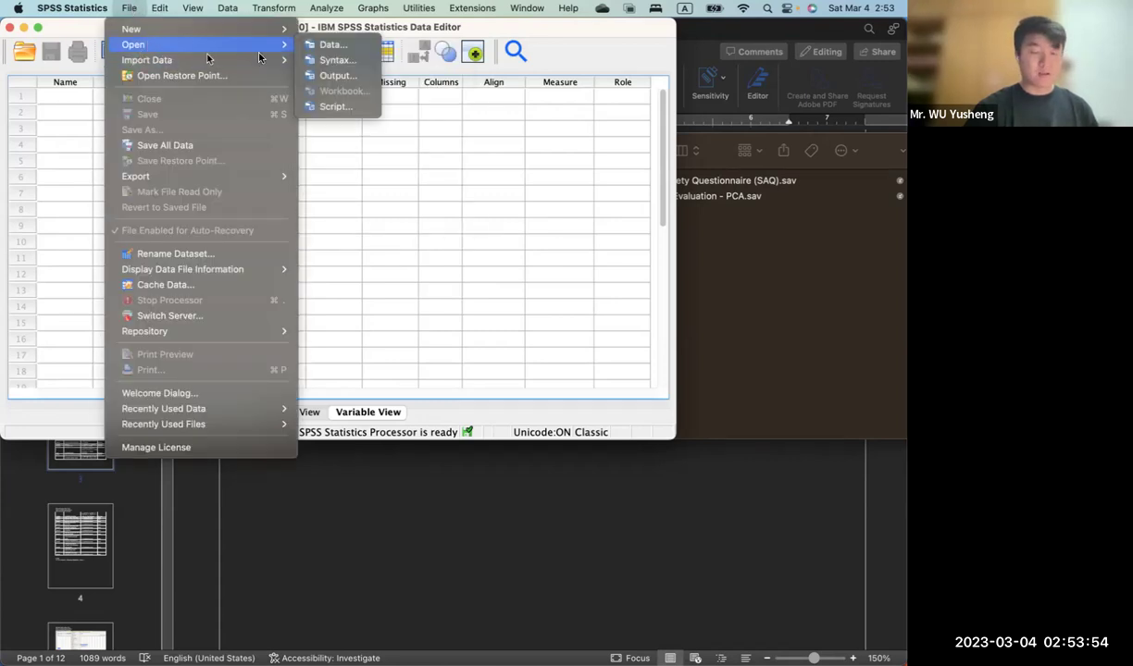
pyautogui.click(329, 45)
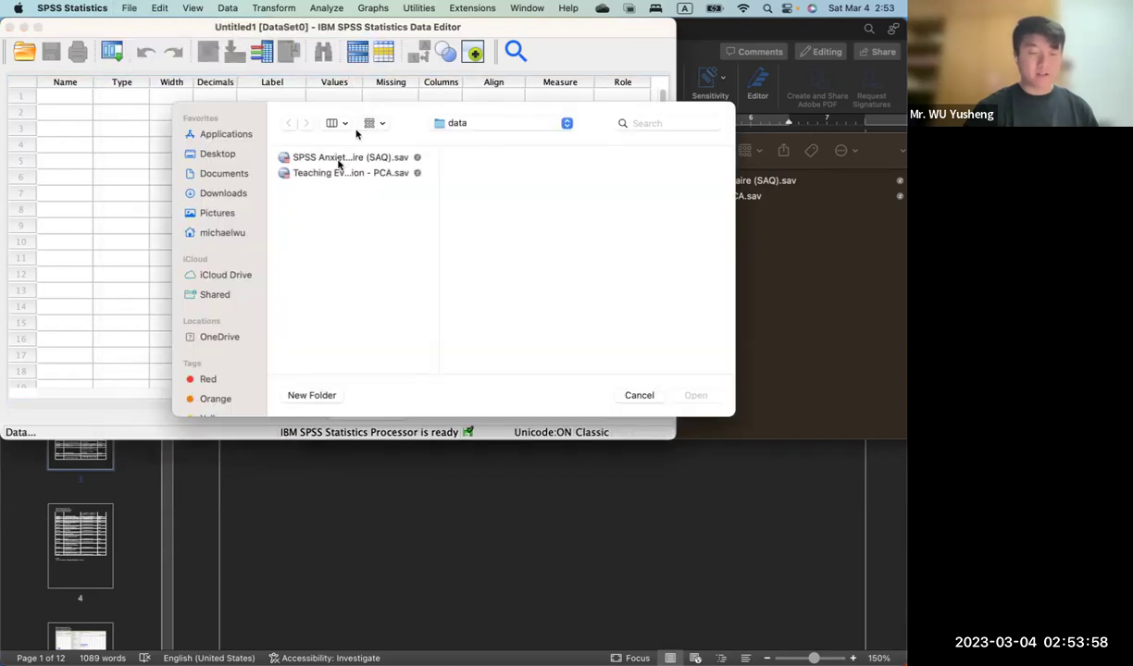
pyautogui.click(330, 174)
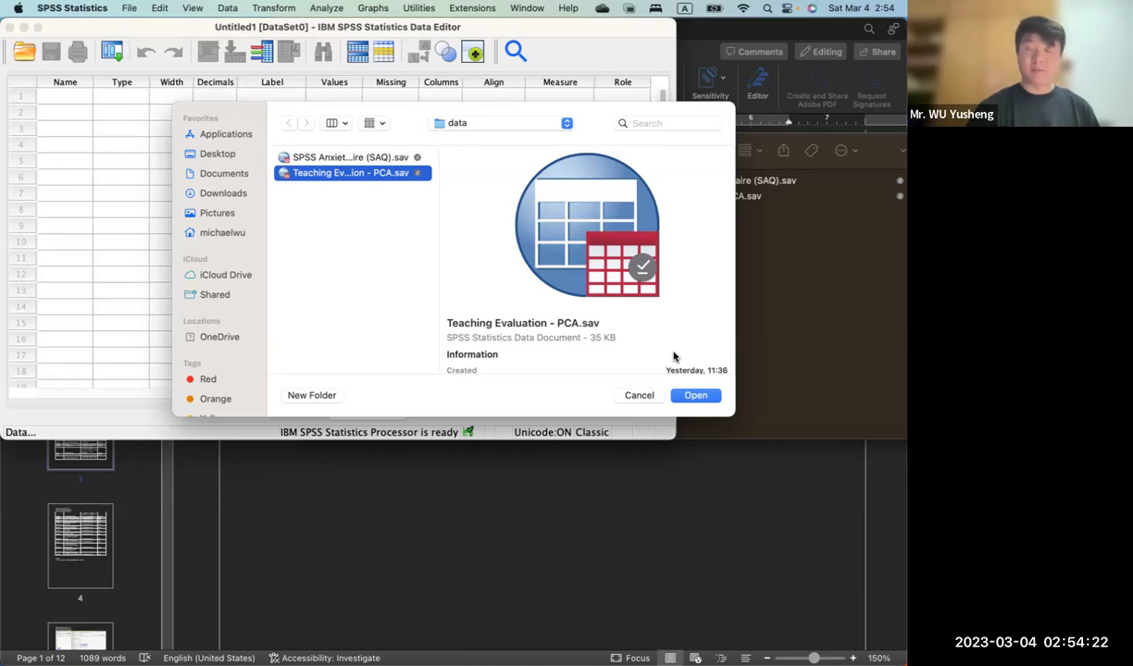
pyautogui.click(690, 396)
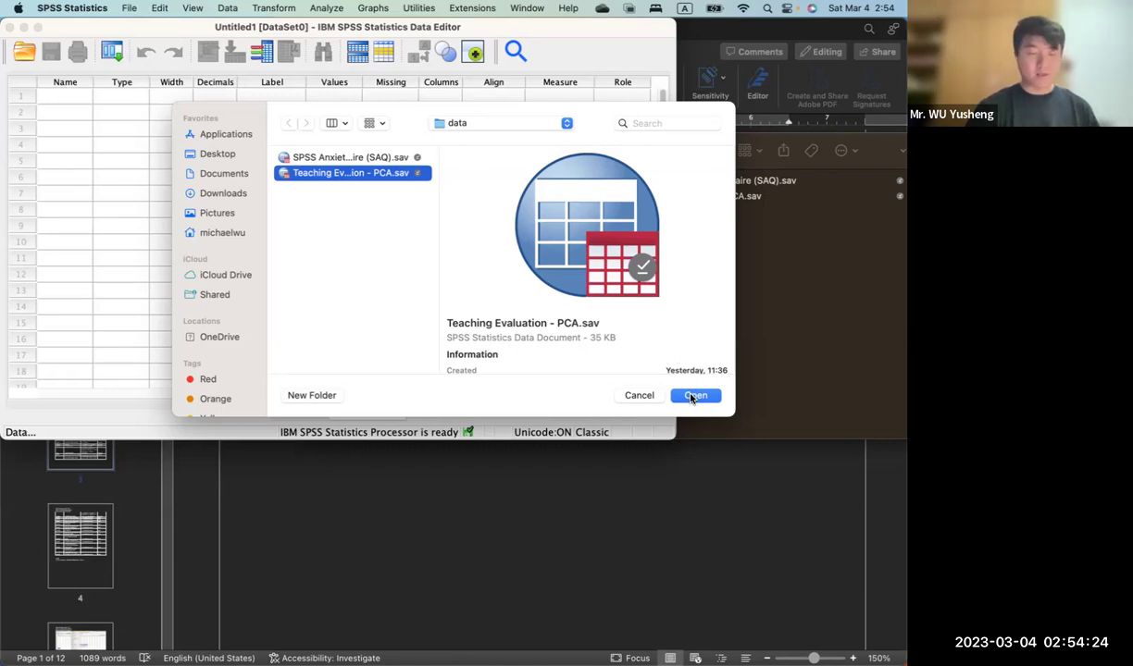
pyautogui.click(638, 395)
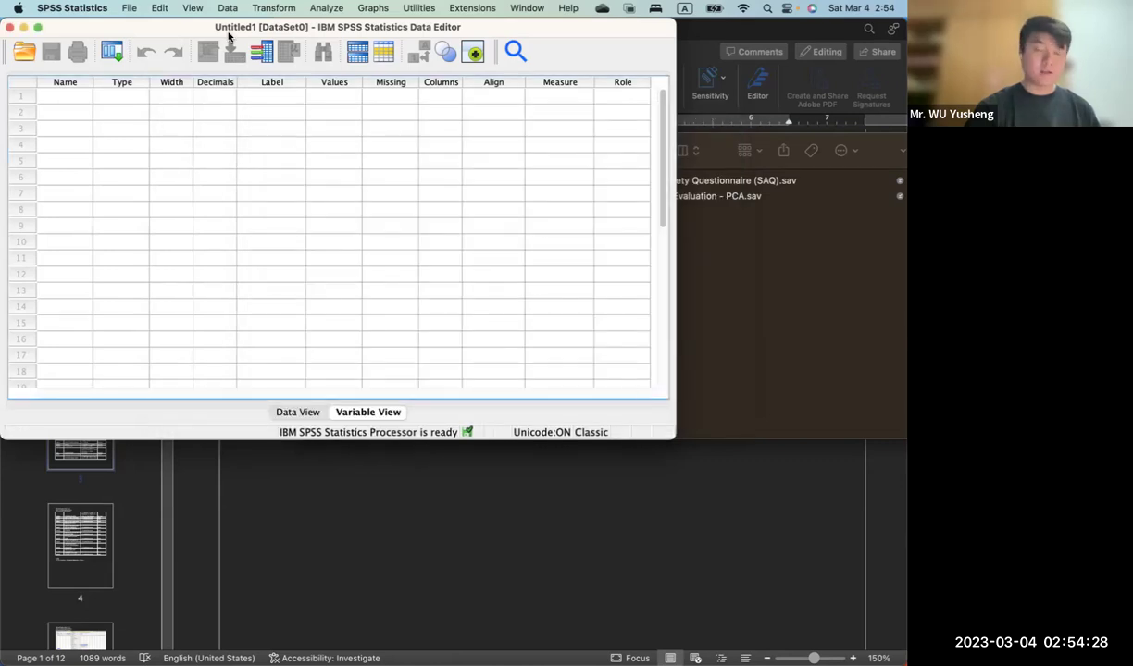
# - Open the data file Teaching Evaluation - PCA.sav, look at its Data View and return to Variable View
pyautogui.click(128, 8)
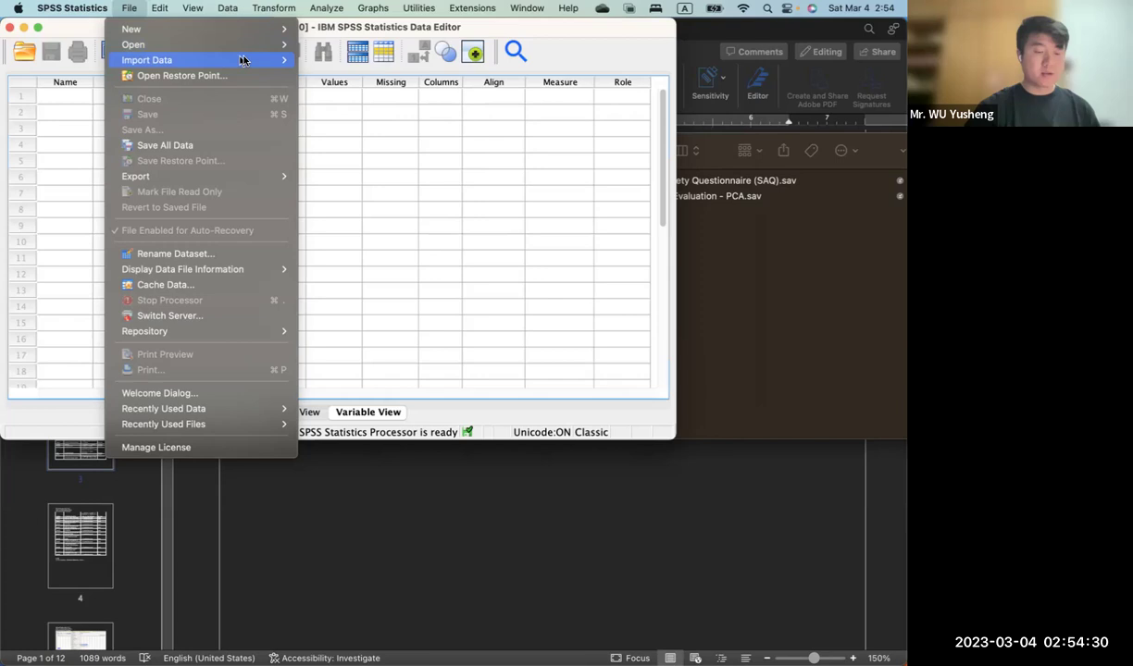
pyautogui.moveTo(259, 46)
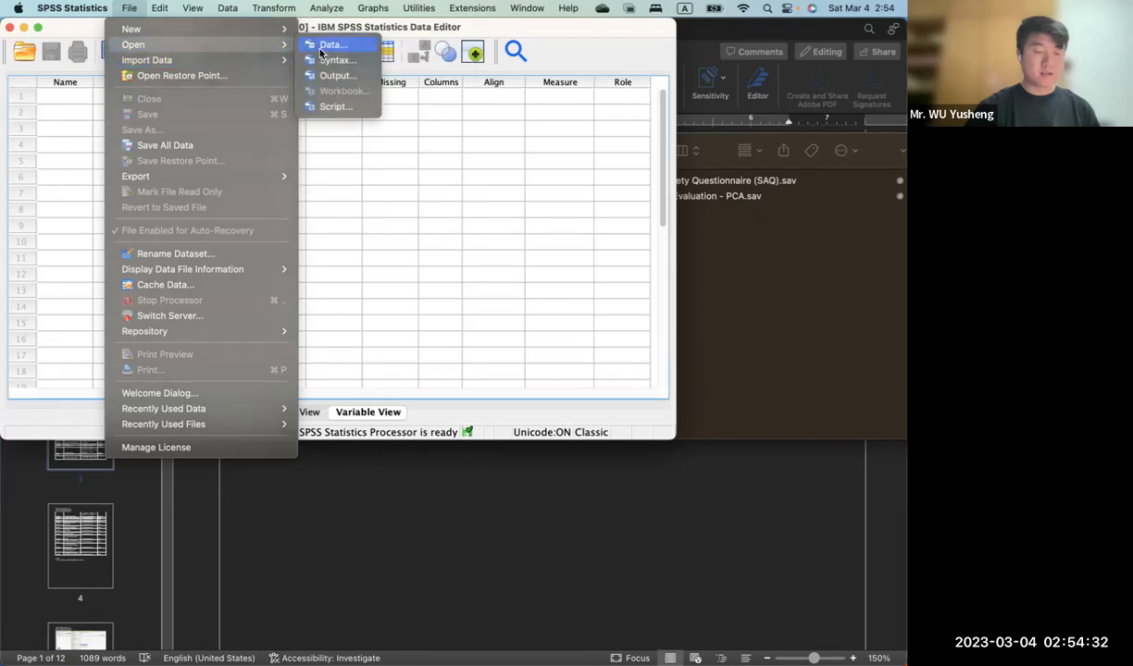
pyautogui.click(320, 46)
pyautogui.click(337, 172)
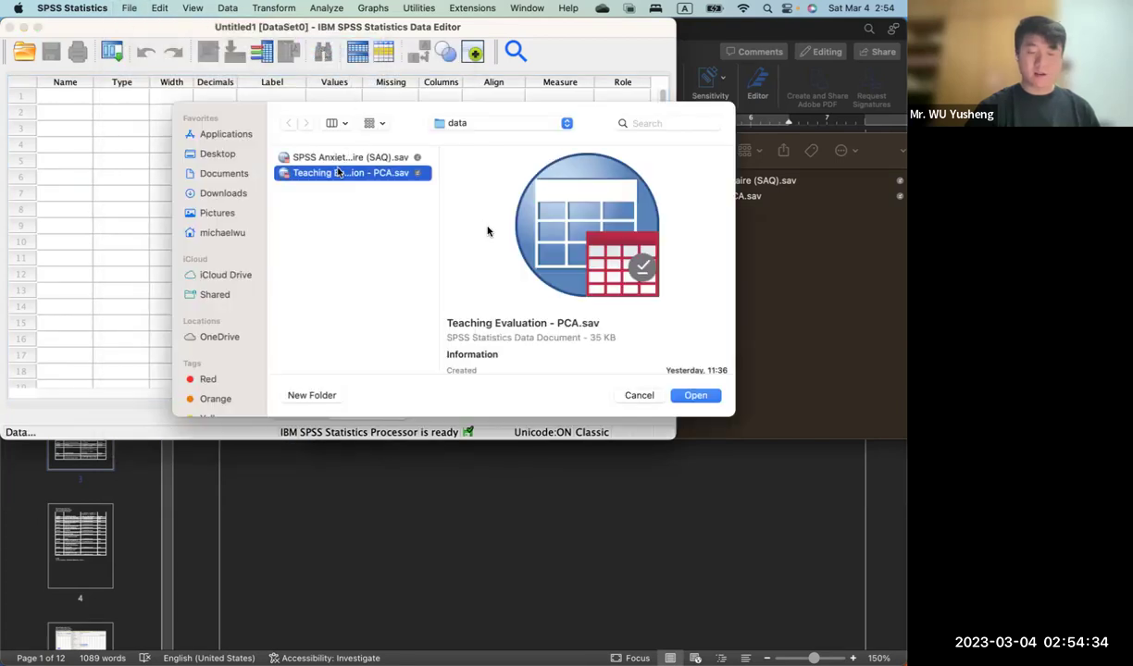
pyautogui.click(694, 395)
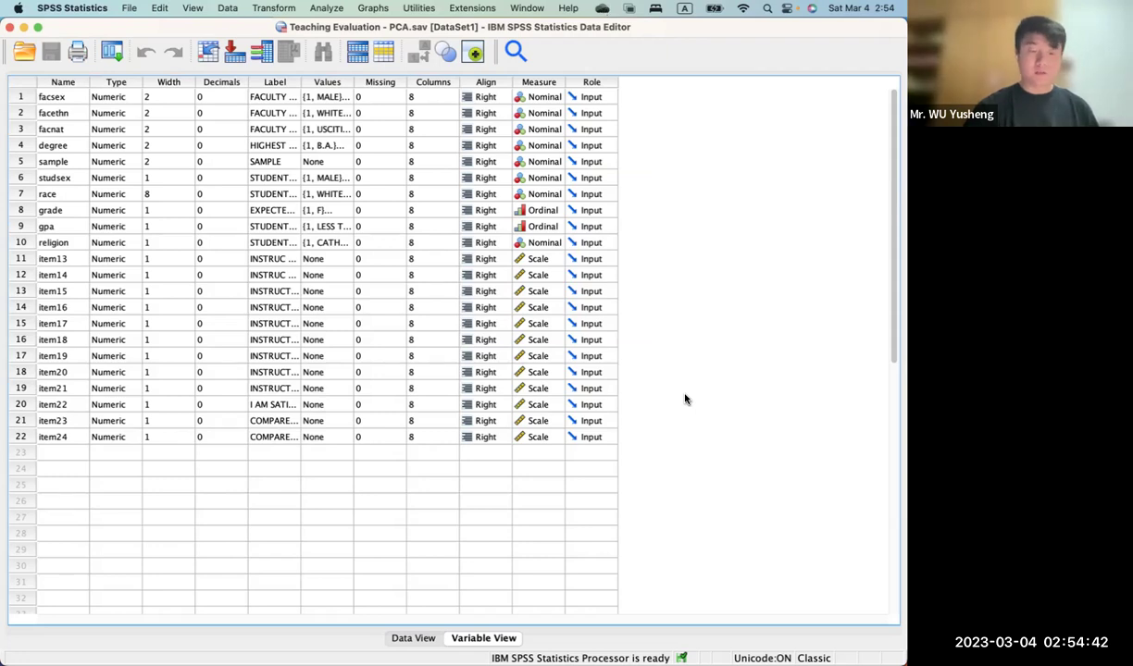
pyautogui.click(405, 638)
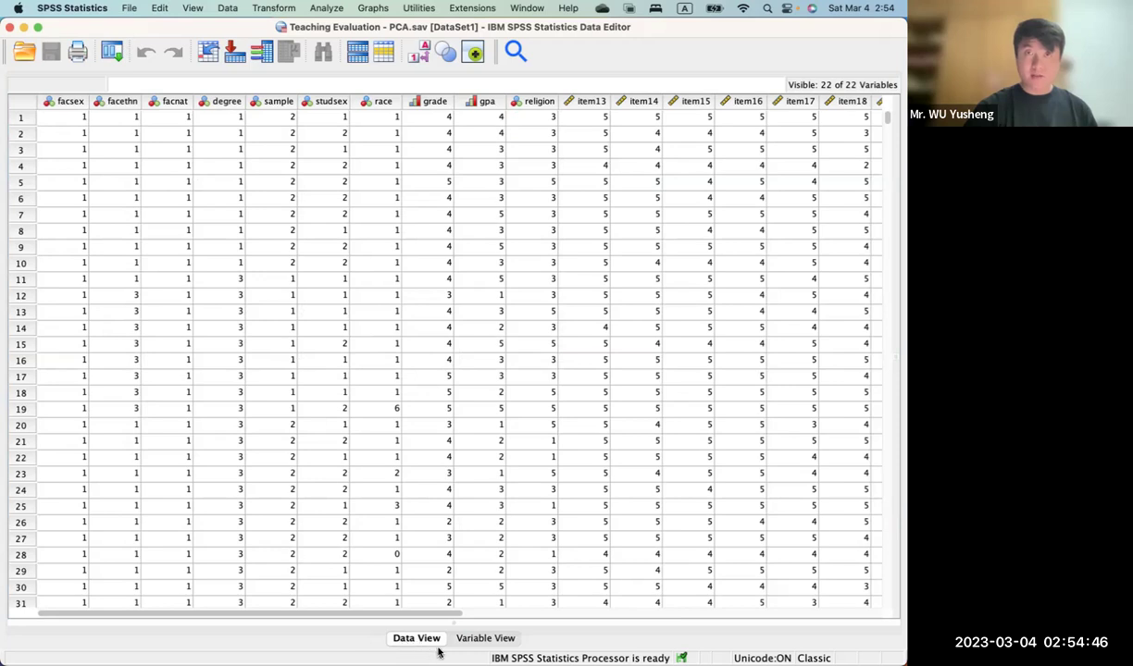
pyautogui.click(469, 640)
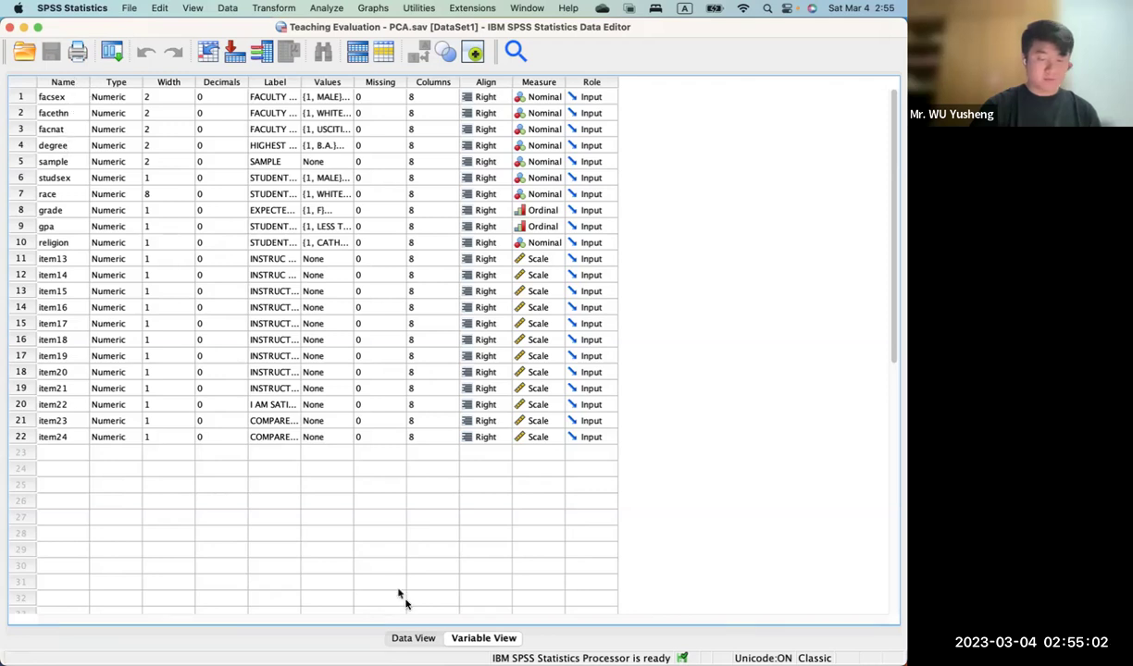
# - Widen the Label column in Variable View and inspect the value labels of studsex without changing them
pyautogui.moveTo(473, 641)
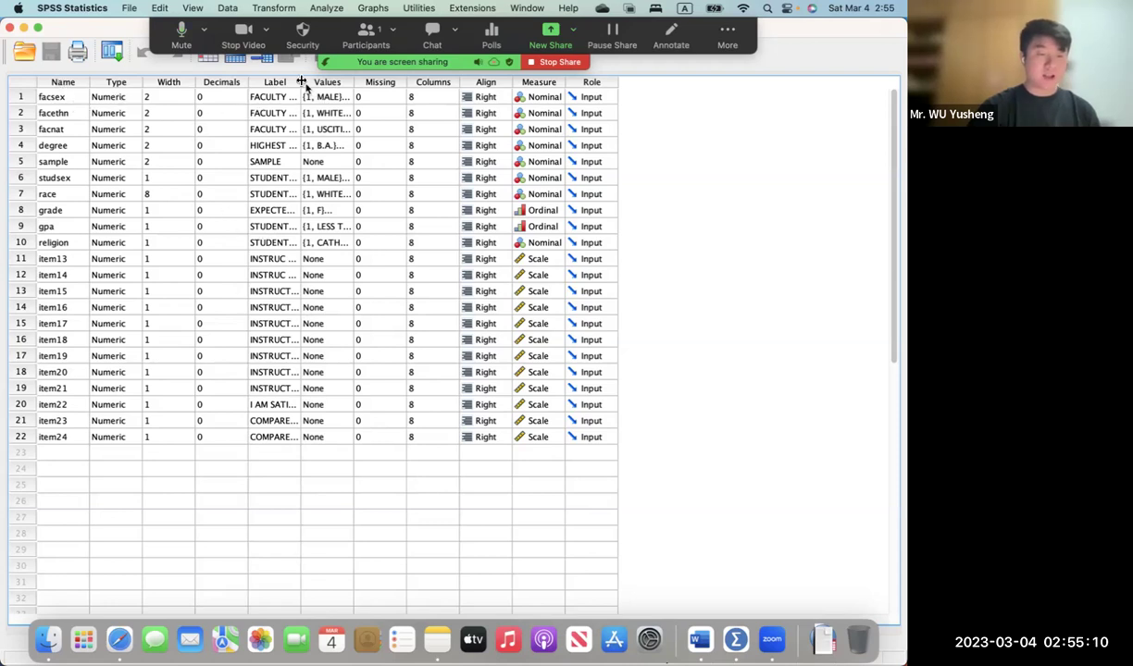
pyautogui.moveTo(300, 82); pyautogui.dragTo(397, 92)
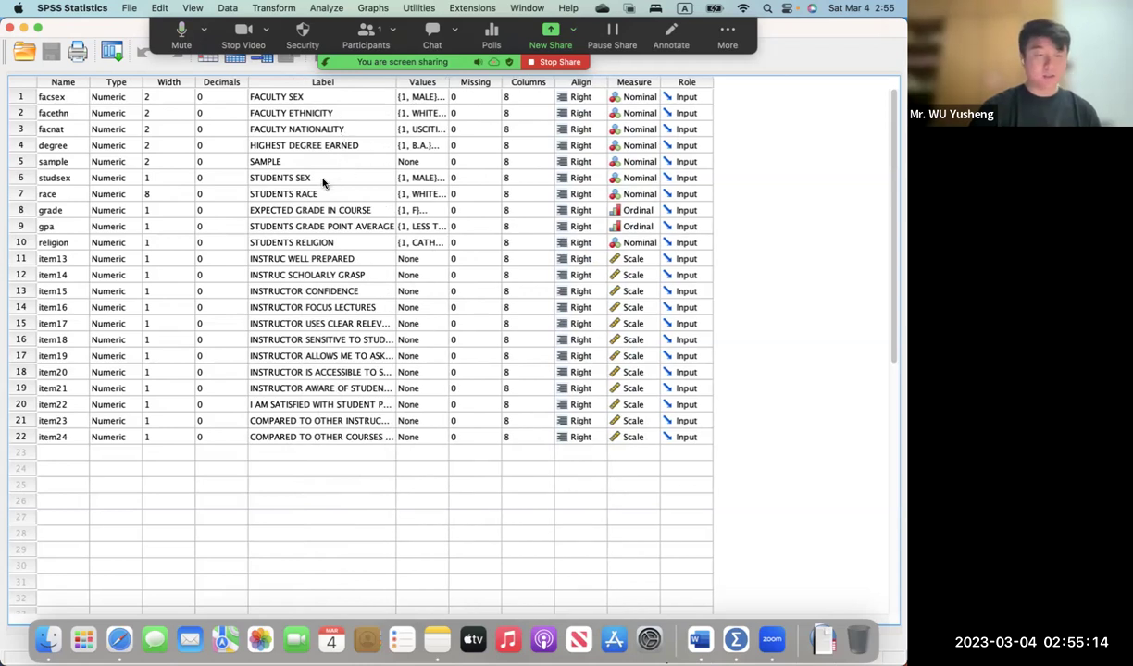
pyautogui.click(438, 177)
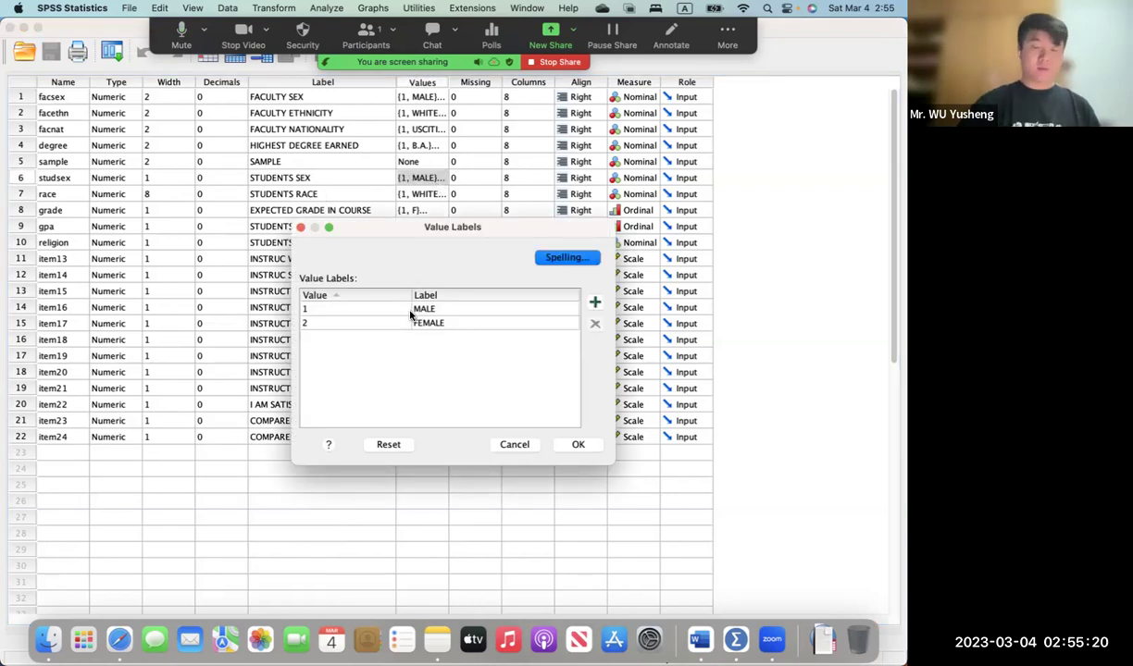
pyautogui.click(517, 444)
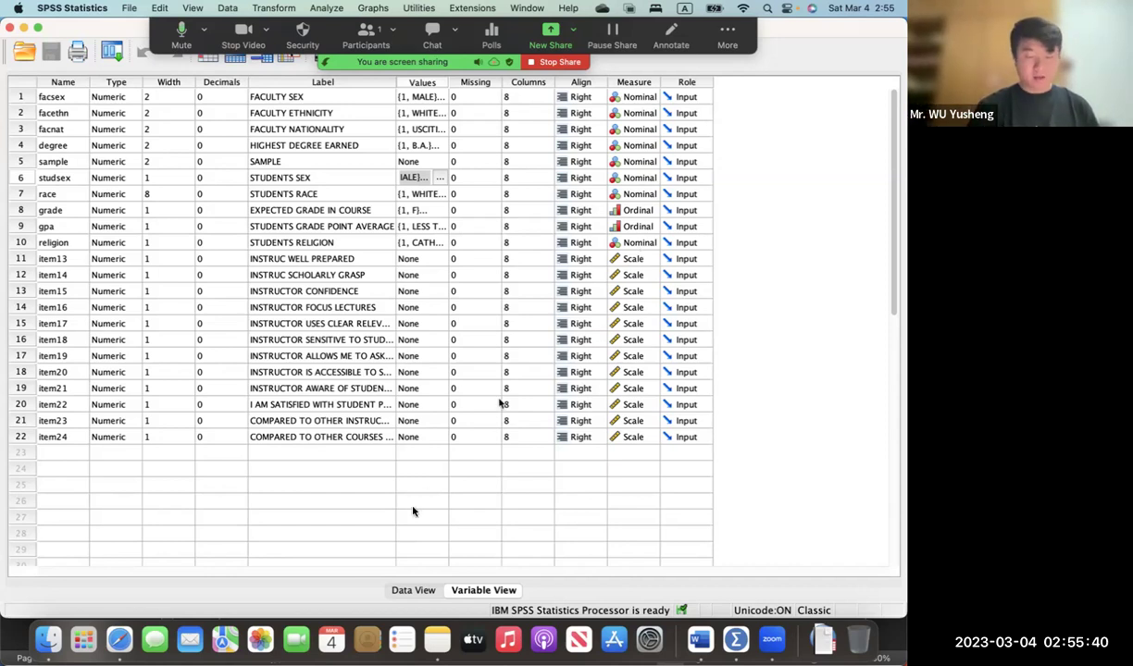
# - Examine the case records in Data View, looking through the rows and across the demographic and item variables
pyautogui.click(410, 591)
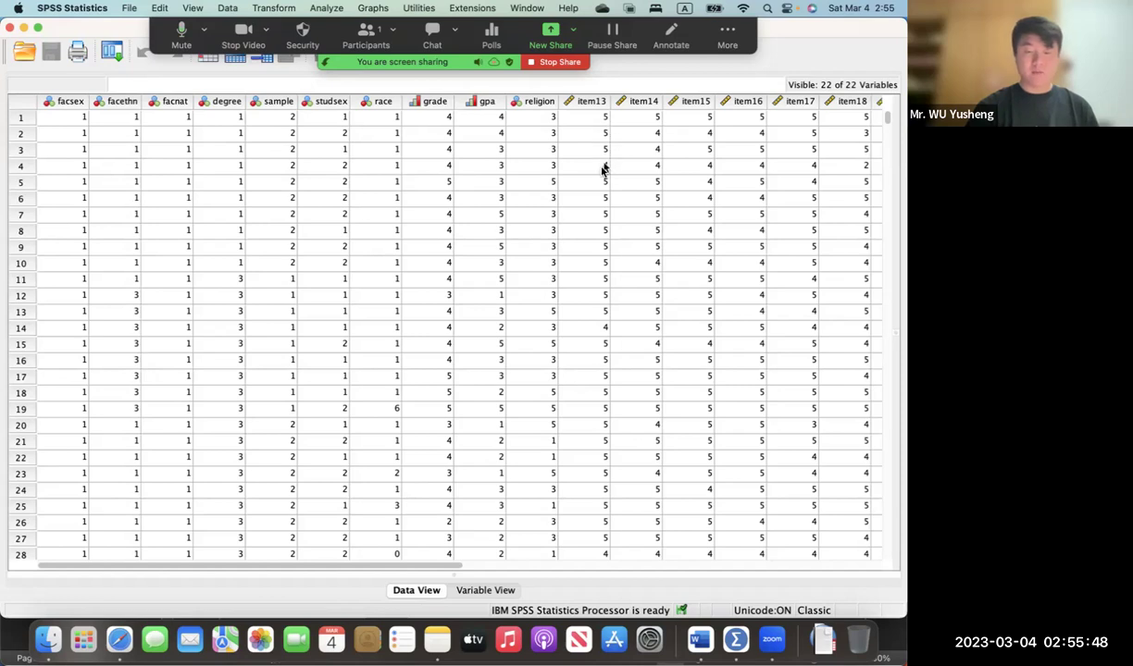
pyautogui.scroll(-4, 602, 215)
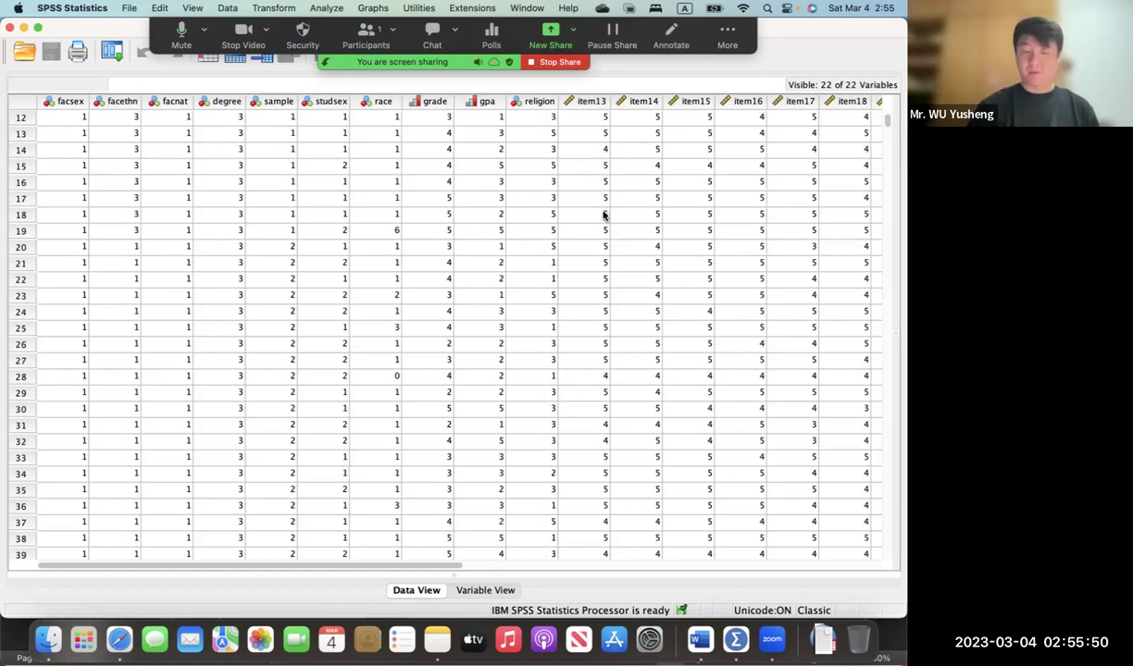
pyautogui.scroll(4, 602, 215)
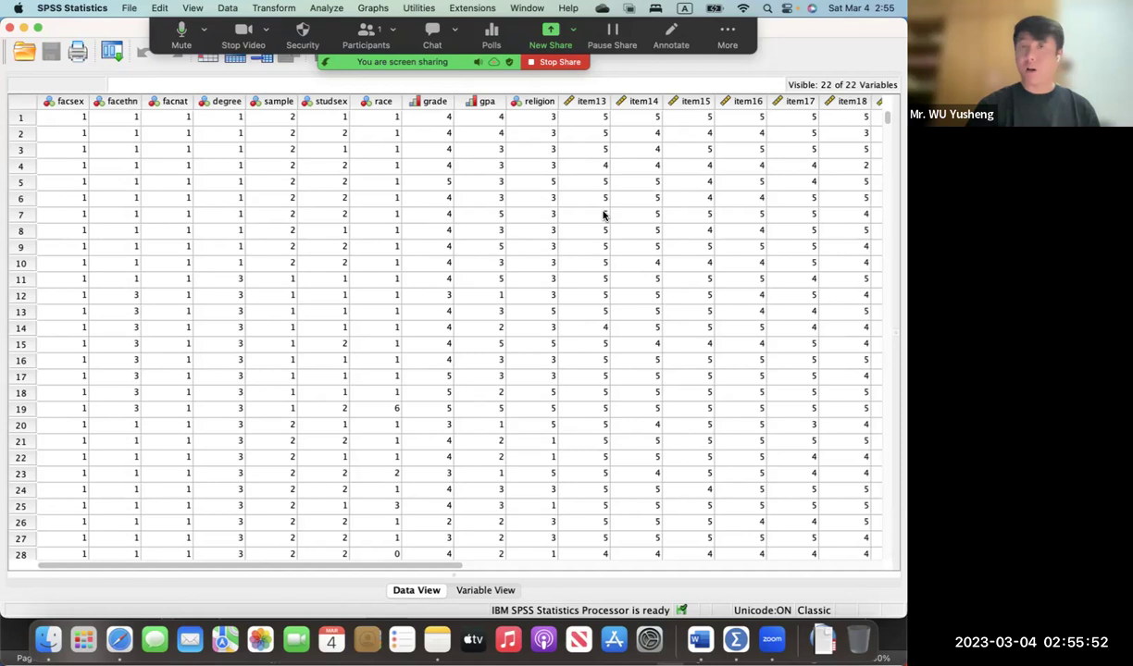
pyautogui.hscroll(1, 603, 215)
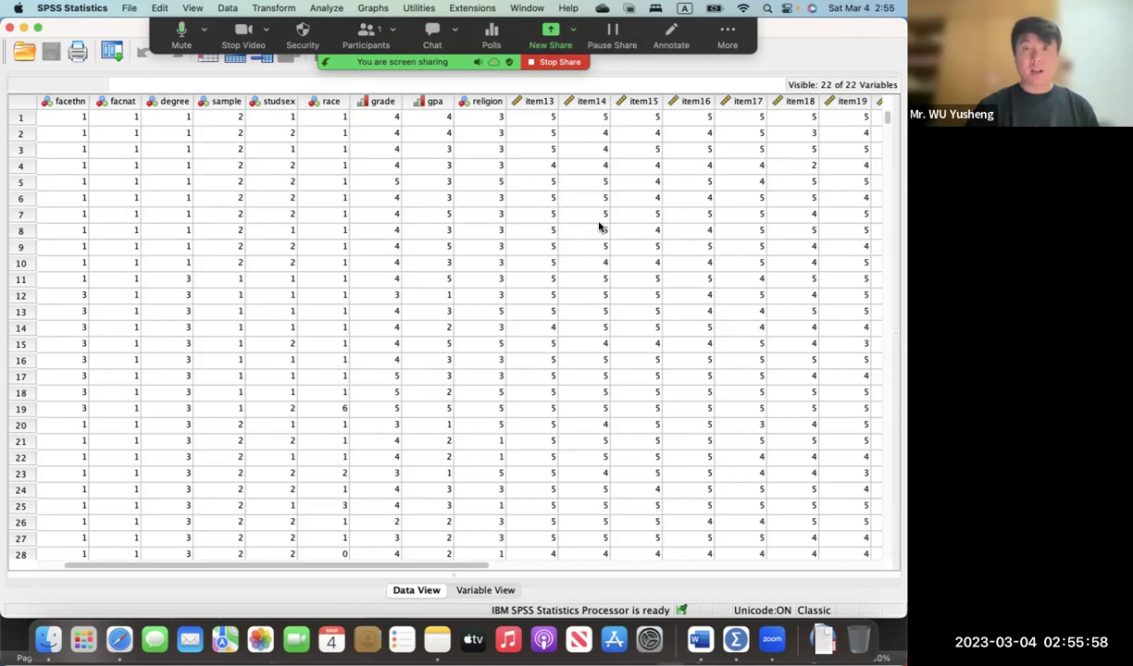
pyautogui.hscroll(-1, 599, 225)
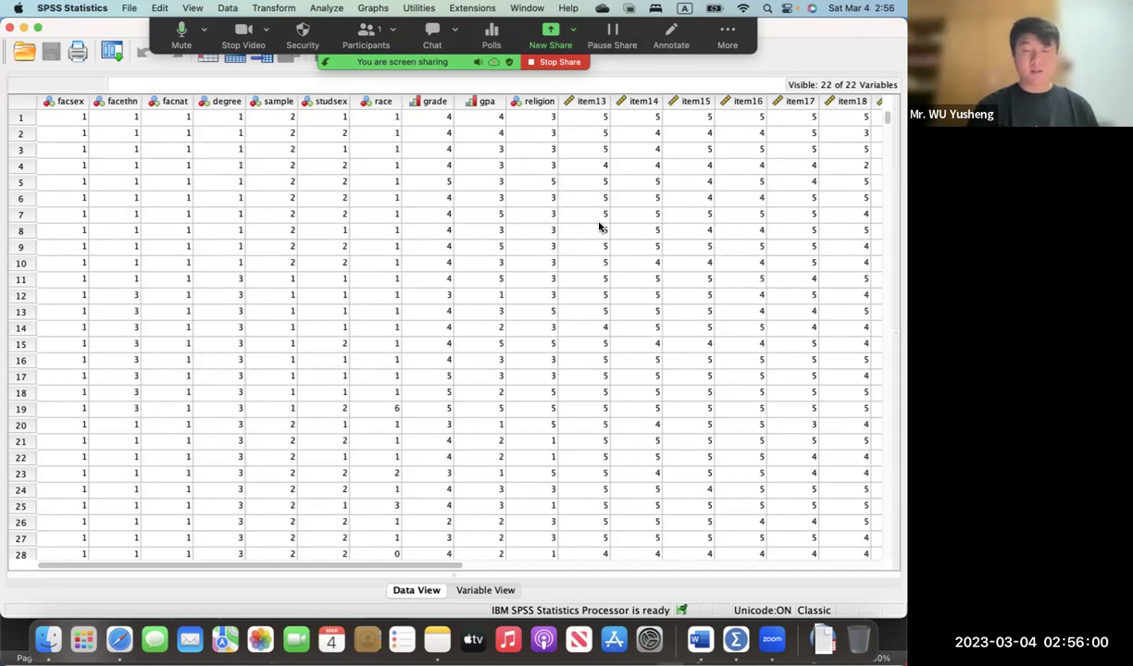
pyautogui.hscroll(2, 600, 226)
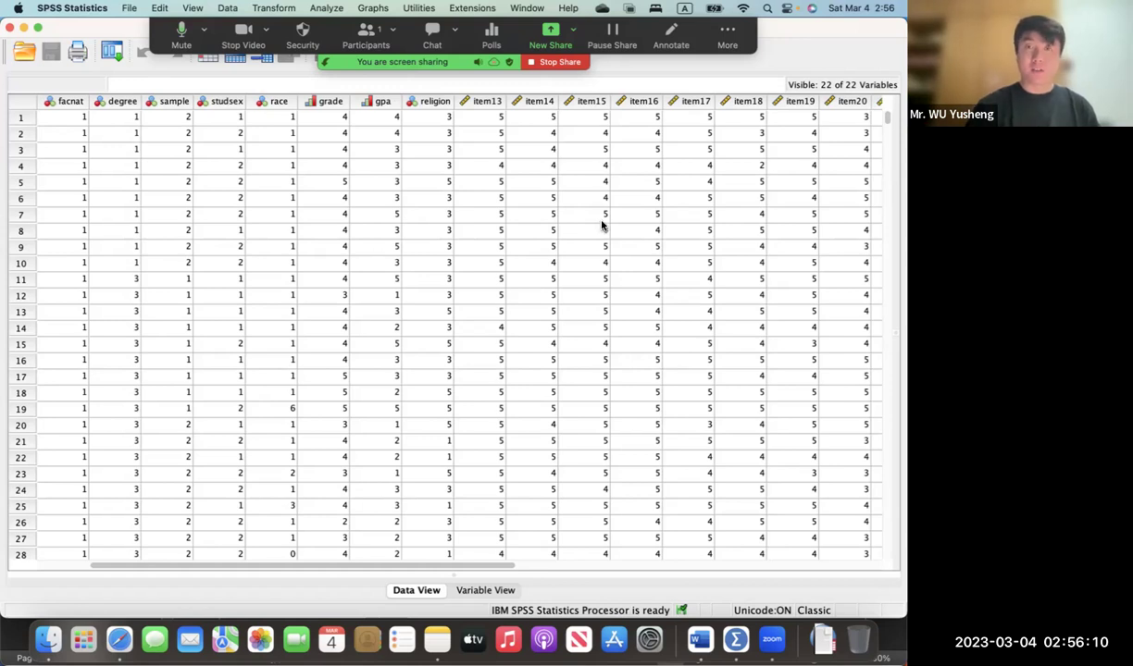
pyautogui.hscroll(-2, 603, 218)
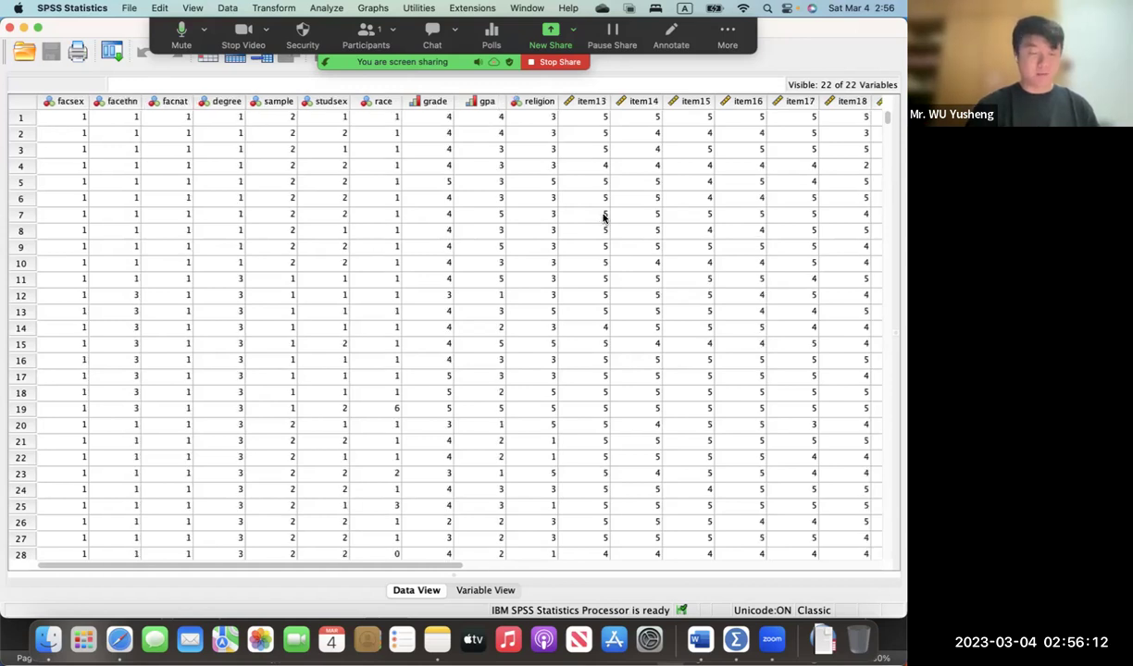
pyautogui.hscroll(1, 597, 232)
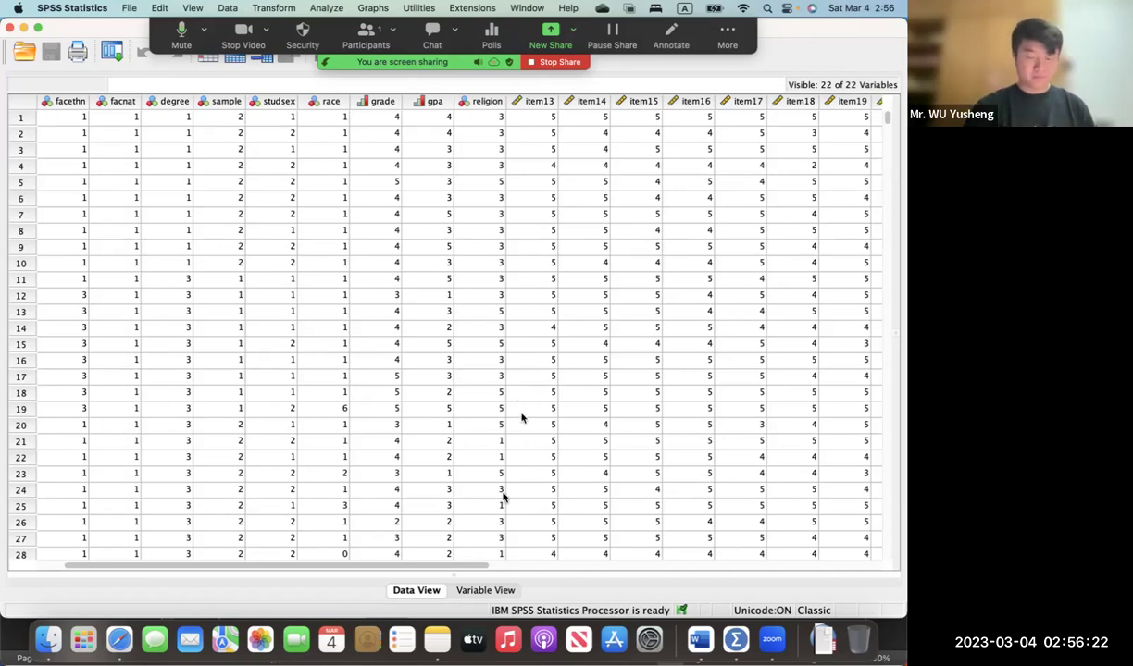
# - Switch to the PCA Tutorial in Word and review the data-loading instructions and the summary table of variables
pyautogui.click(700, 638)
pyautogui.scroll(-10, 613, 459)
pyautogui.scroll(-5, 610, 461)
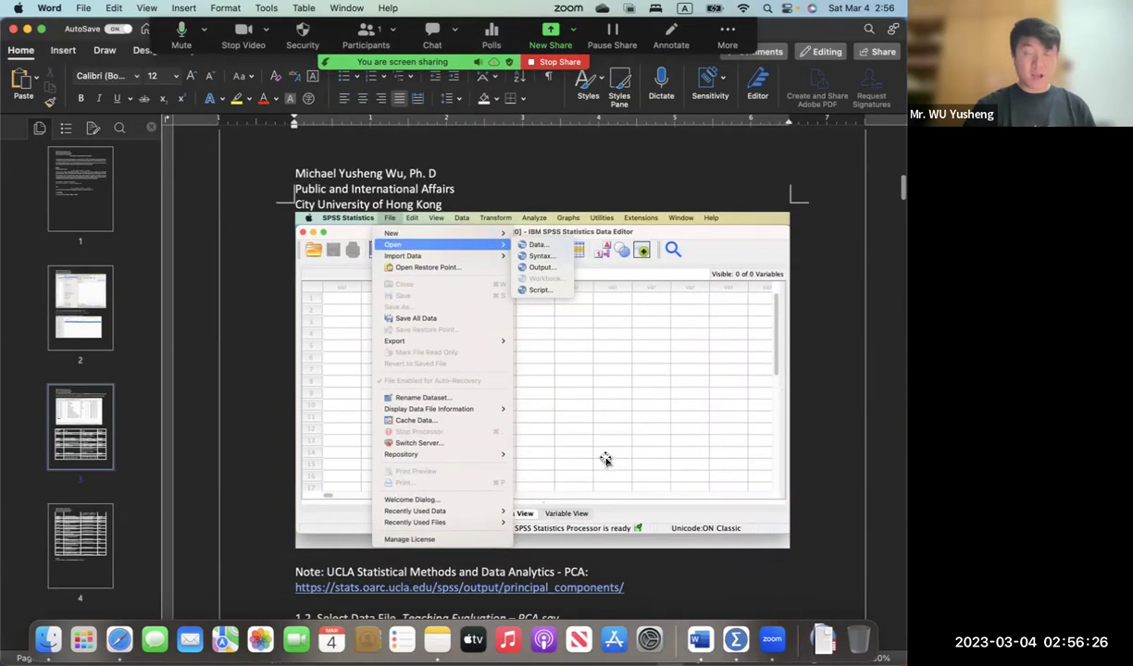
pyautogui.scroll(-6, 546, 551)
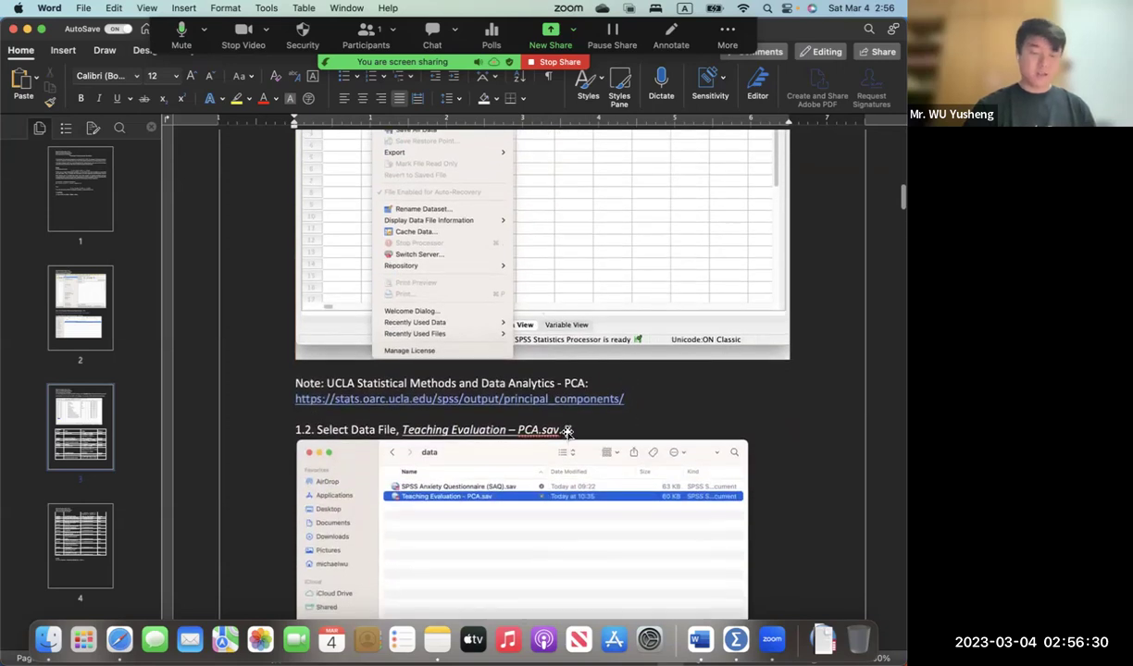
pyautogui.scroll(-14, 564, 431)
pyautogui.scroll(-19, 567, 434)
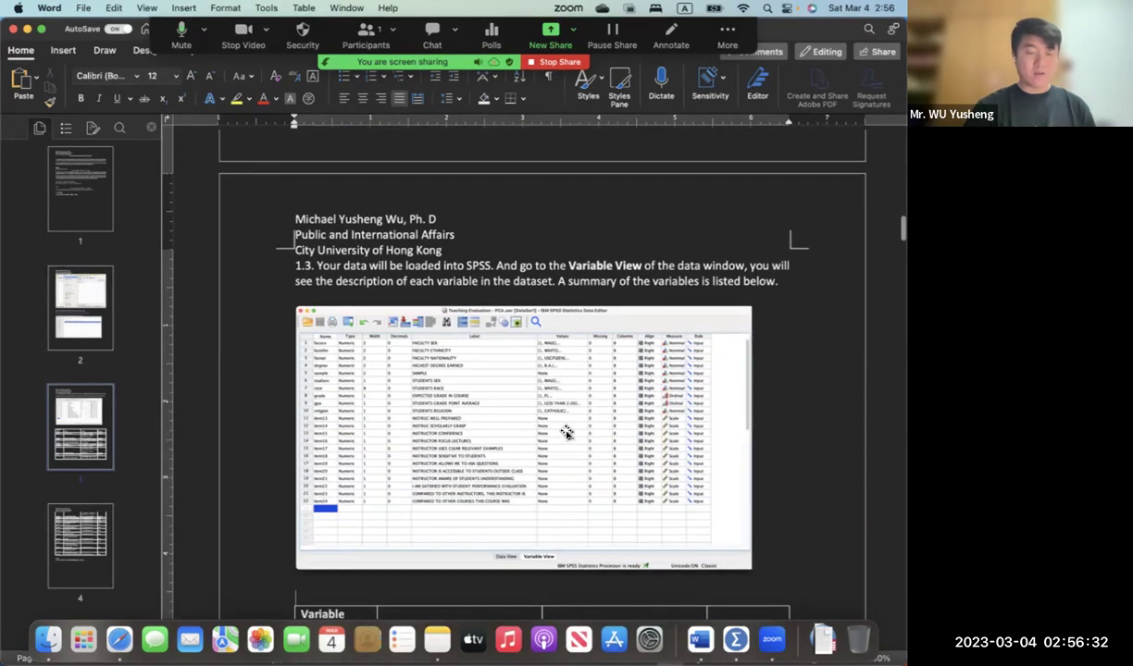
pyautogui.scroll(-4, 566, 428)
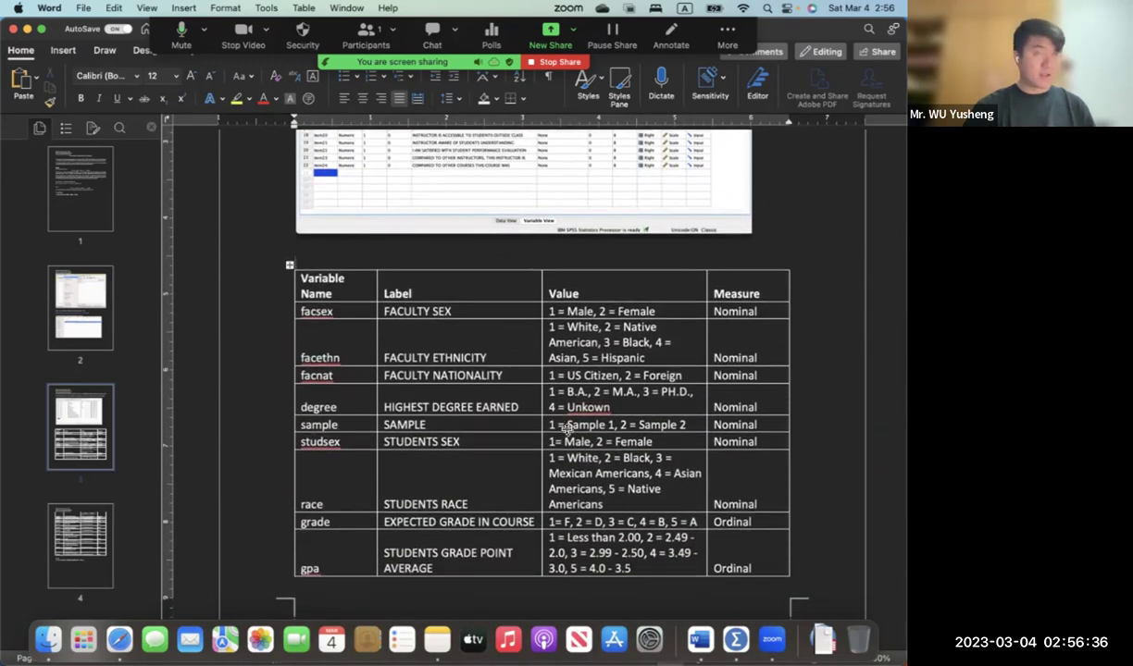
# - Review the rest of the tutorial's variable table, from the demographic variables through item24, and the instruction for starting the PCA
pyautogui.scroll(-3, 566, 429)
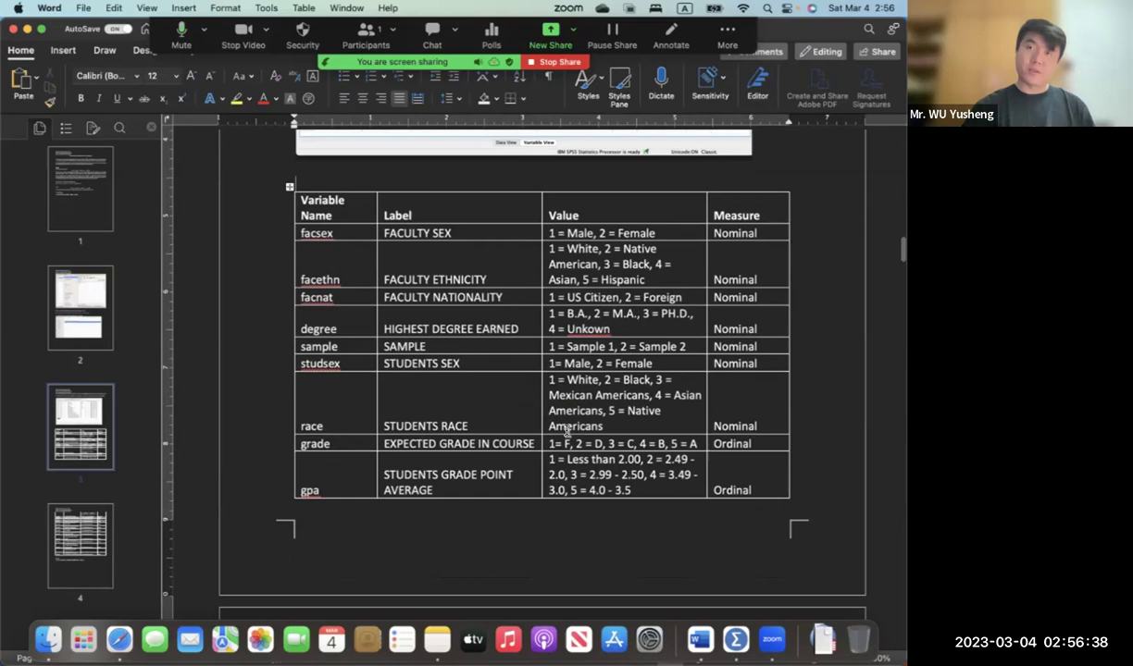
pyautogui.scroll(-4, 567, 429)
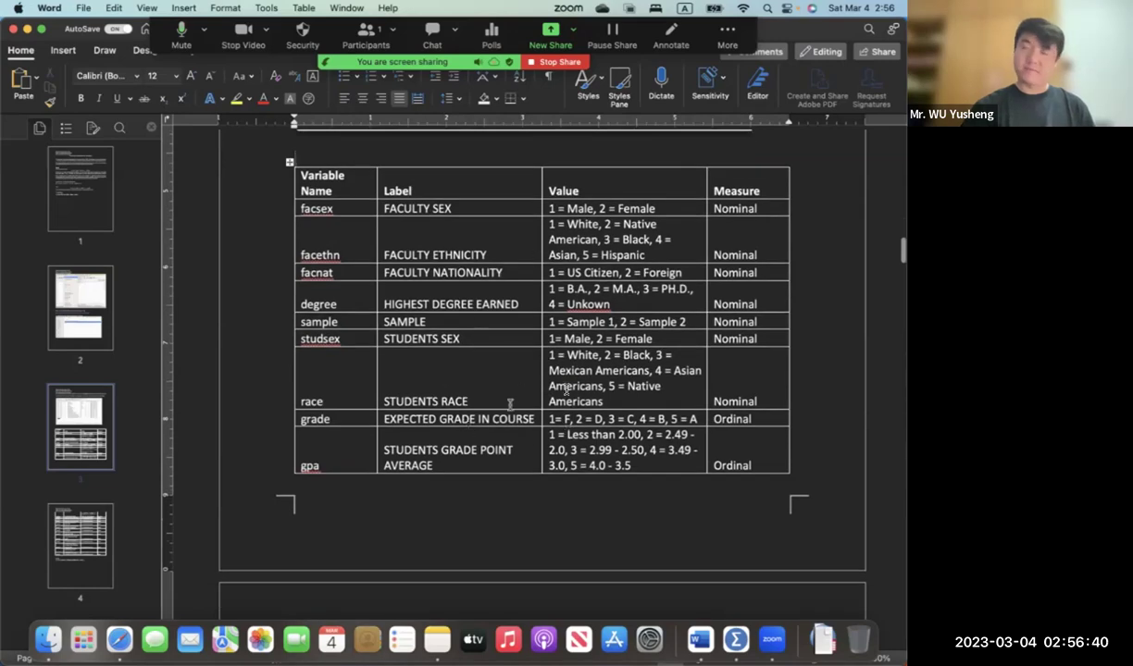
pyautogui.scroll(-18, 538, 420)
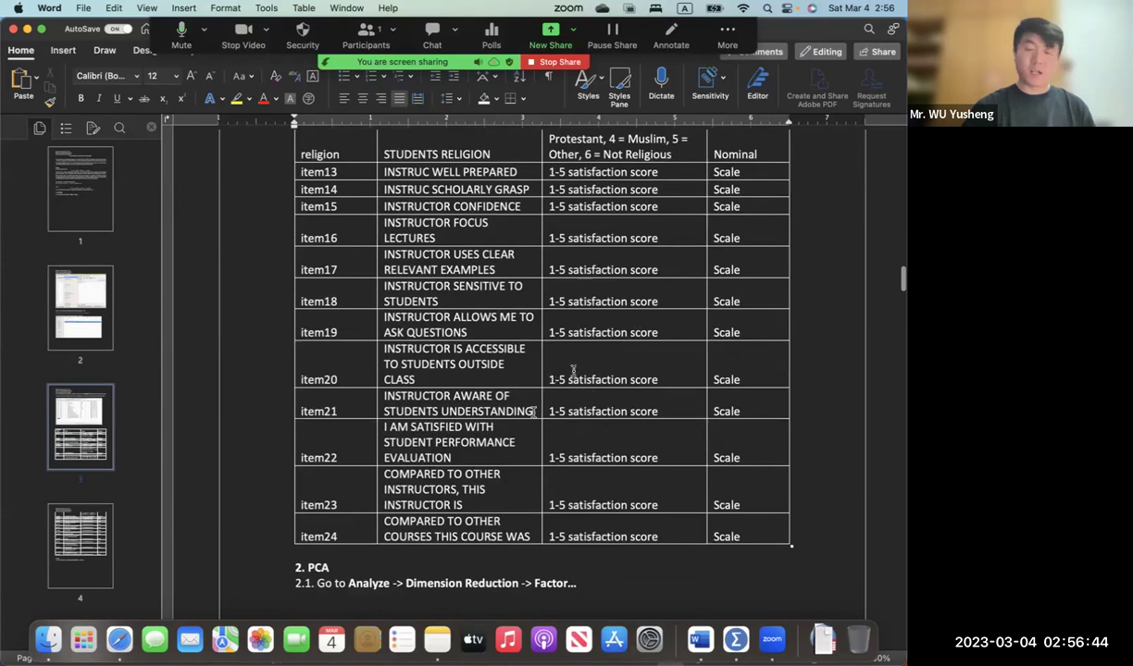
pyautogui.scroll(-1, 528, 415)
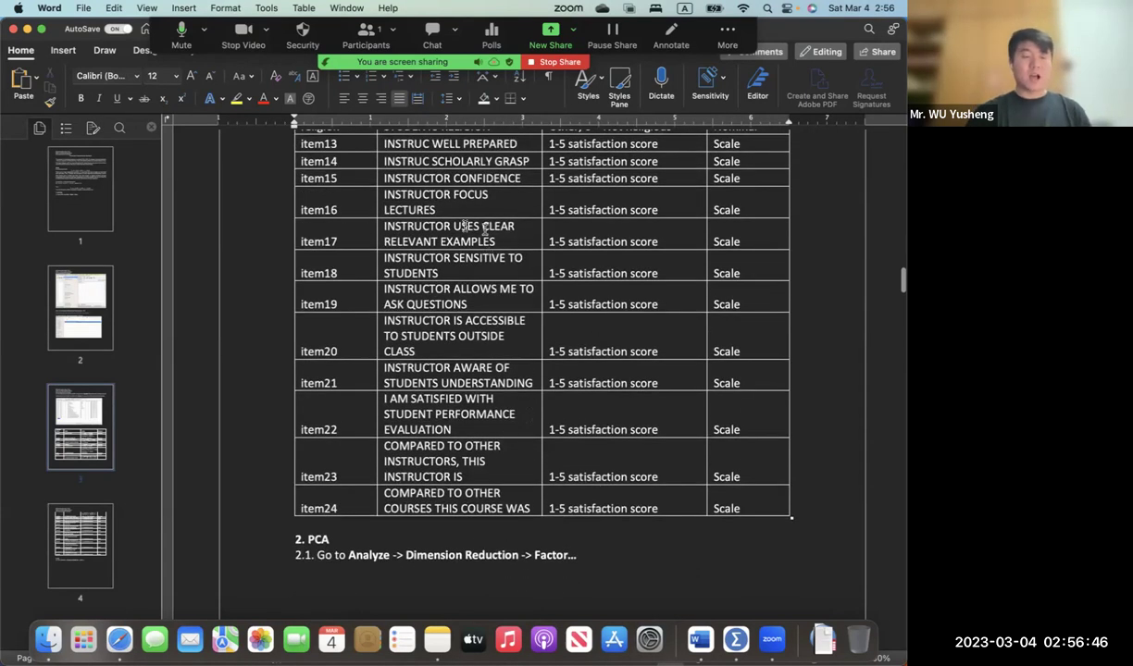
pyautogui.scroll(1, 466, 227)
pyautogui.scroll(3, 466, 227)
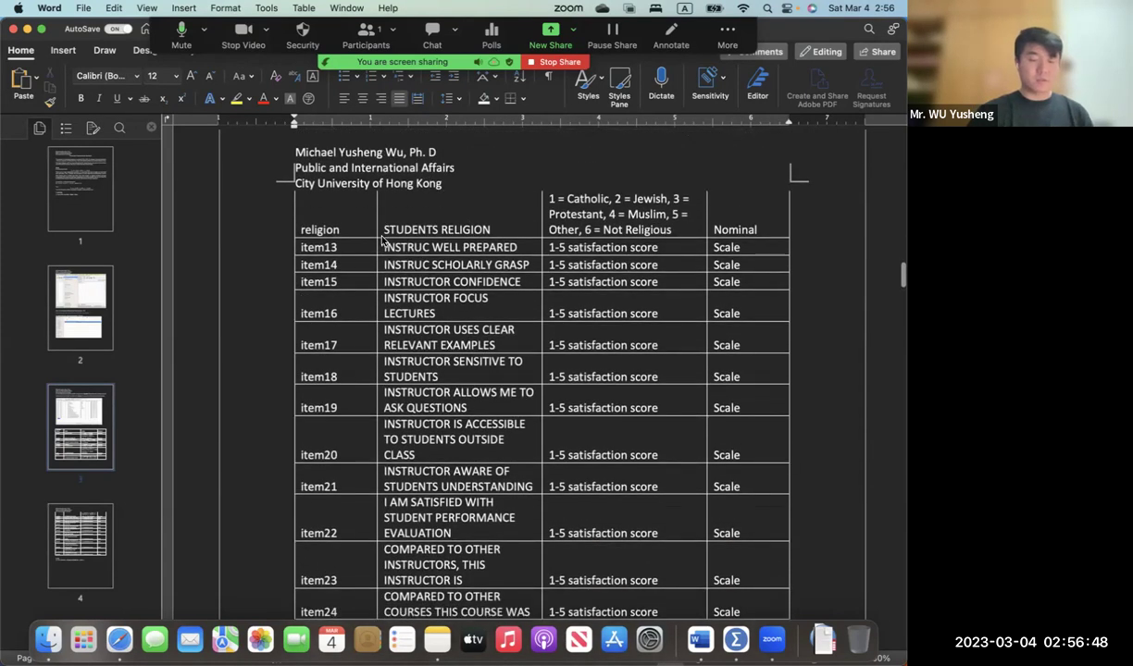
pyautogui.scroll(-3, 383, 239)
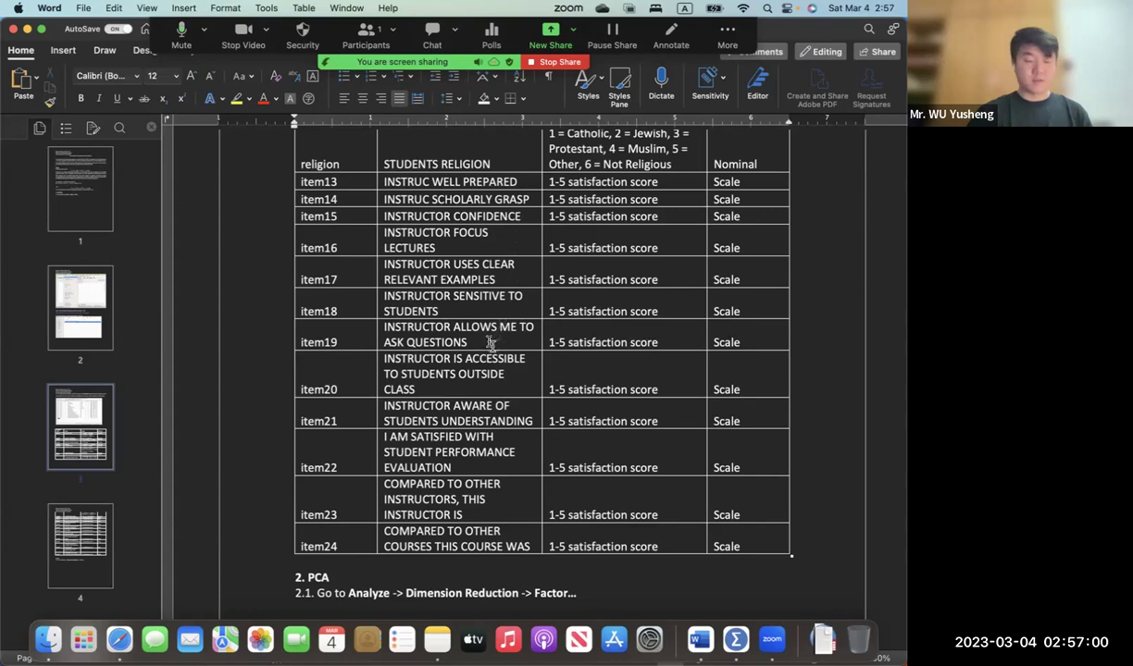
pyautogui.scroll(-2, 481, 335)
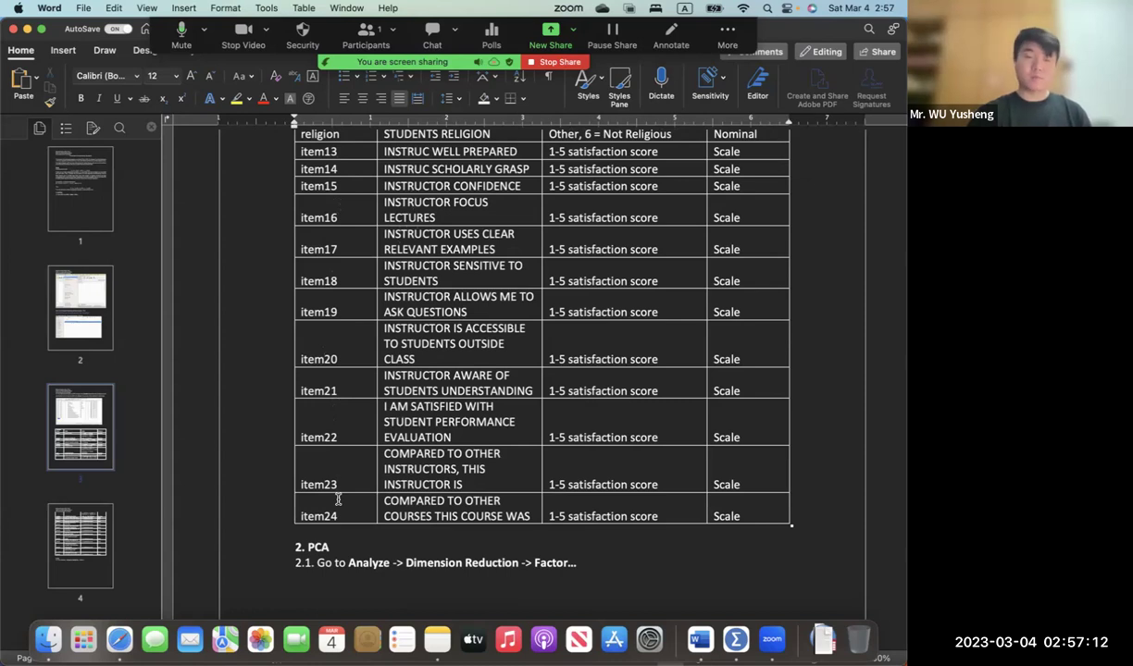
pyautogui.scroll(-5, 338, 500)
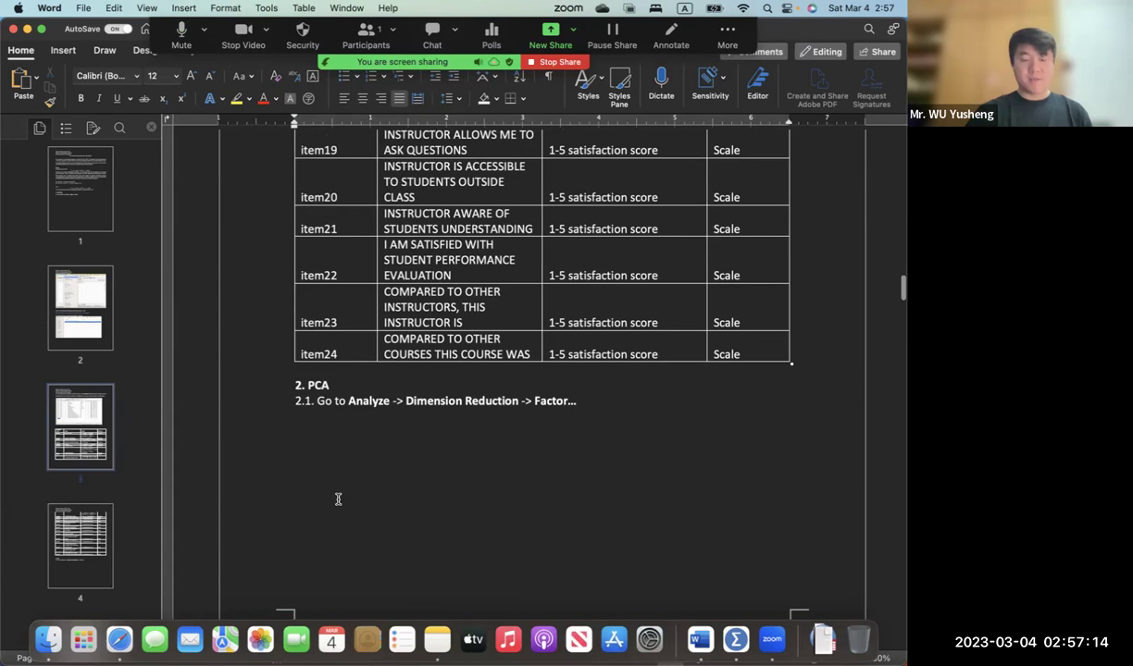
pyautogui.scroll(-2, 337, 500)
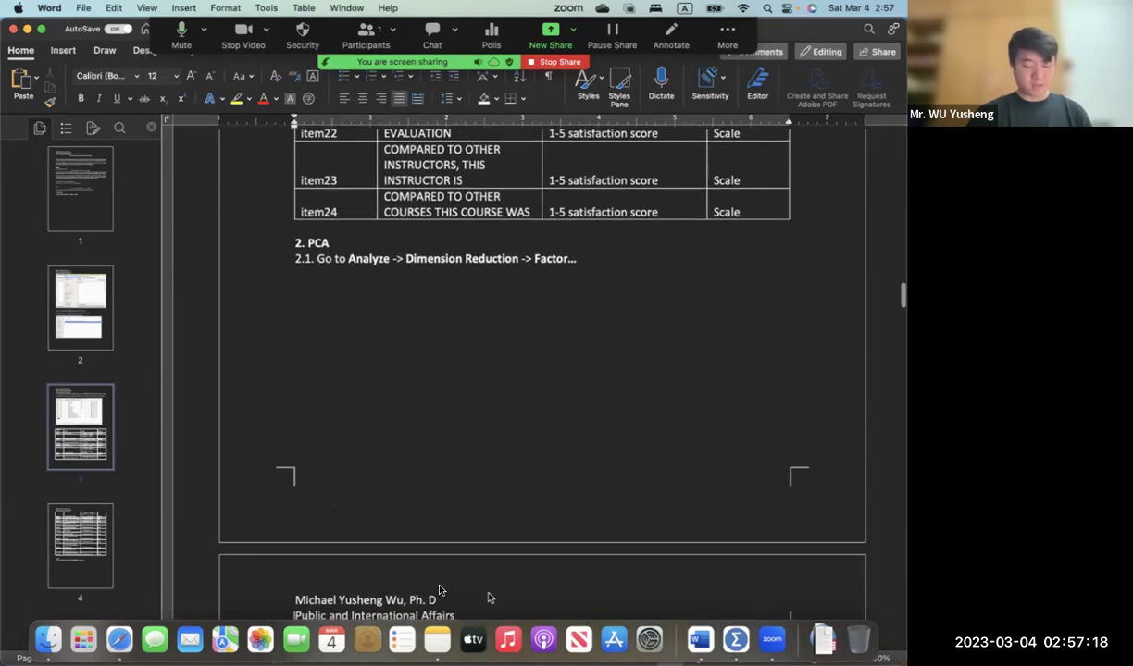
# - Switch to the SPSS Data Editor and open the Factor Analysis dialog for dimension reduction
pyautogui.click(736, 640)
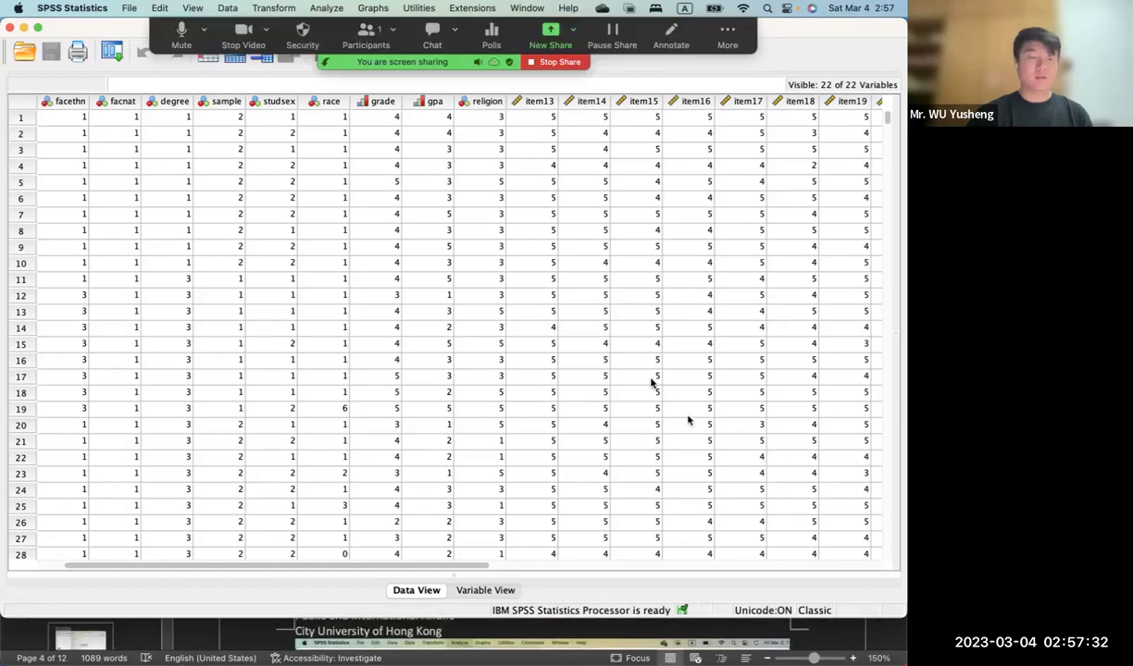
pyautogui.moveTo(167, 37); pyautogui.dragTo(613, 30)
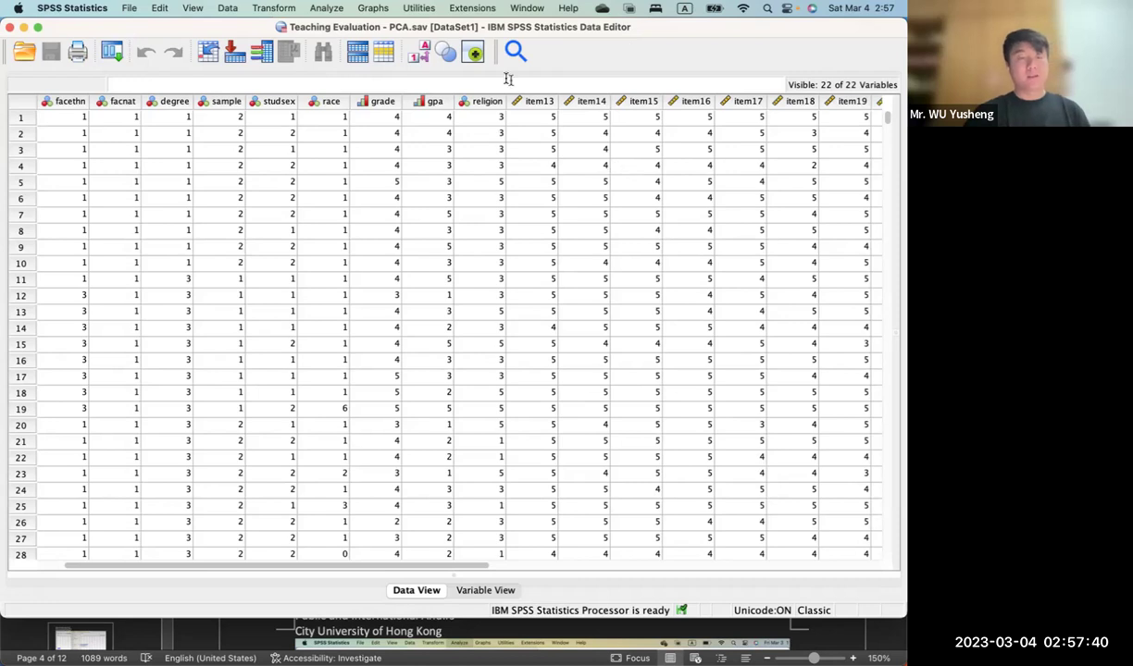
pyautogui.click(329, 9)
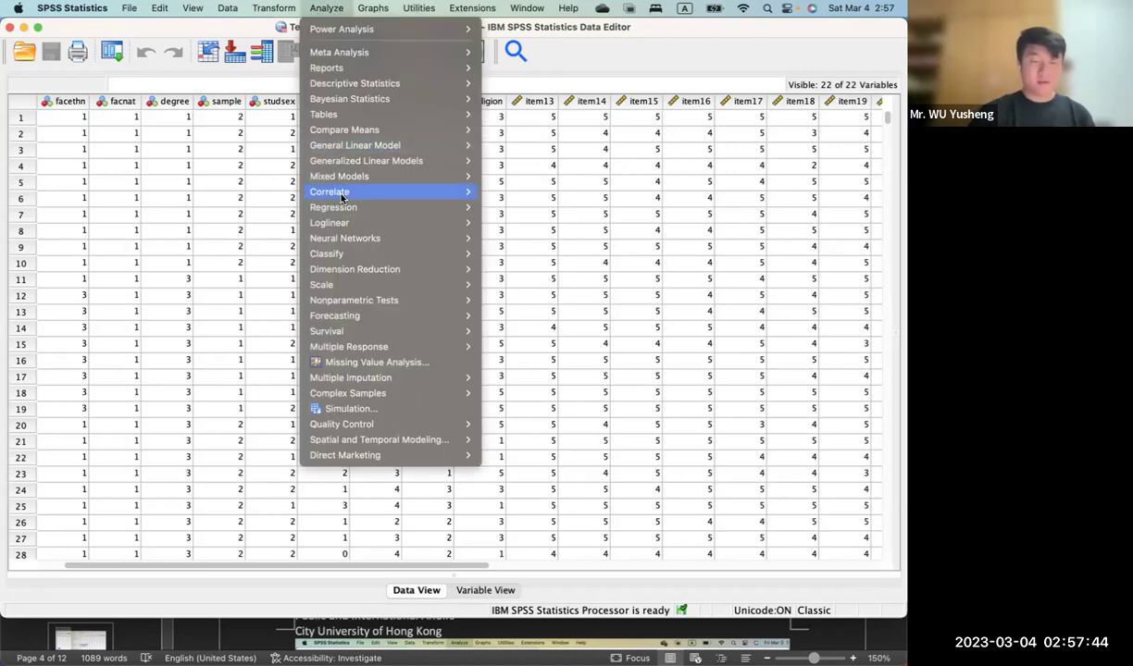
pyautogui.moveTo(341, 212)
pyautogui.moveTo(339, 252)
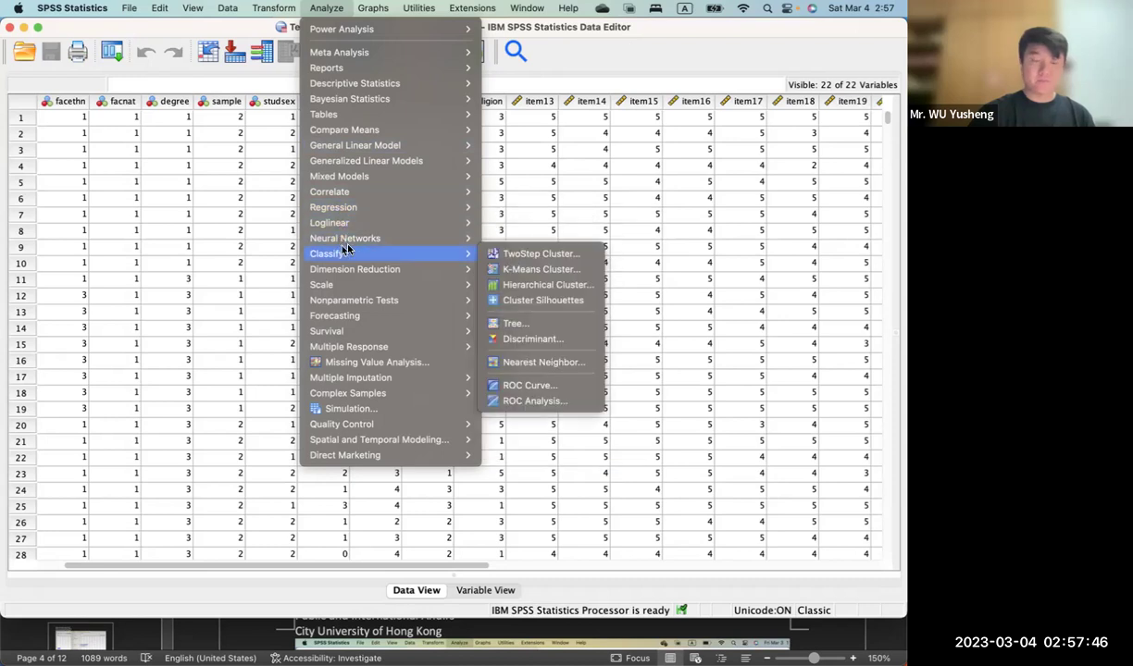
pyautogui.moveTo(352, 270)
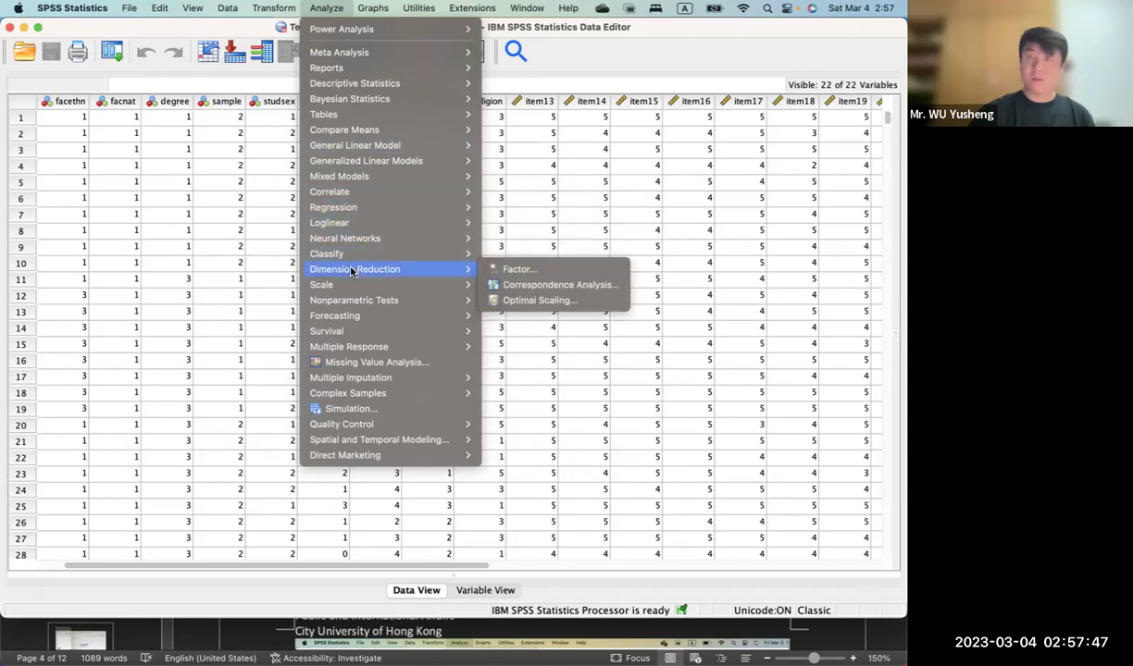
pyautogui.click(518, 269)
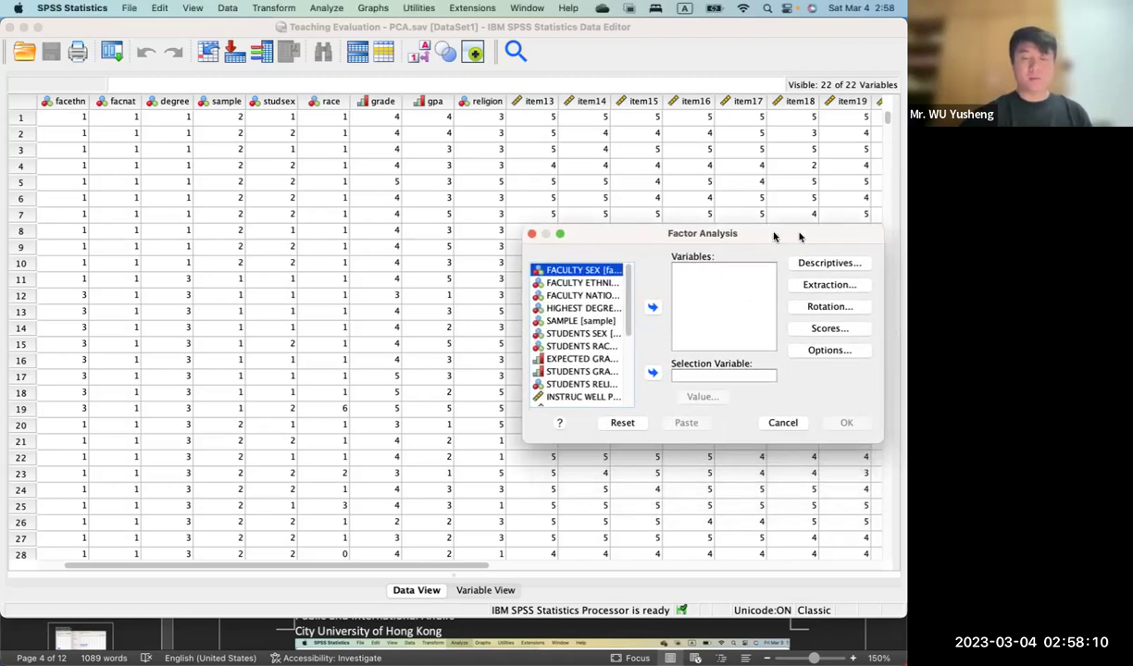
pyautogui.moveTo(773, 237); pyautogui.dragTo(555, 174)
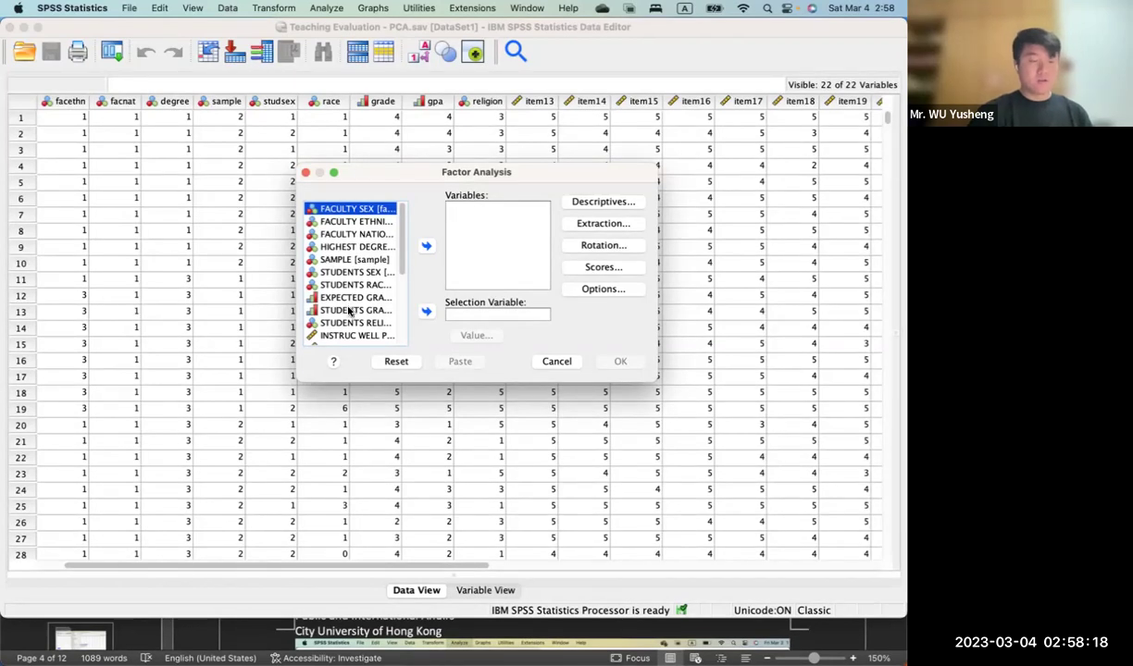
# - Add all the satisfaction items, from INSTRUC WELL PREPARED (item13) through the last COMPARED TO item (item24), as the factor analysis variables
pyautogui.scroll(-3, 350, 313)
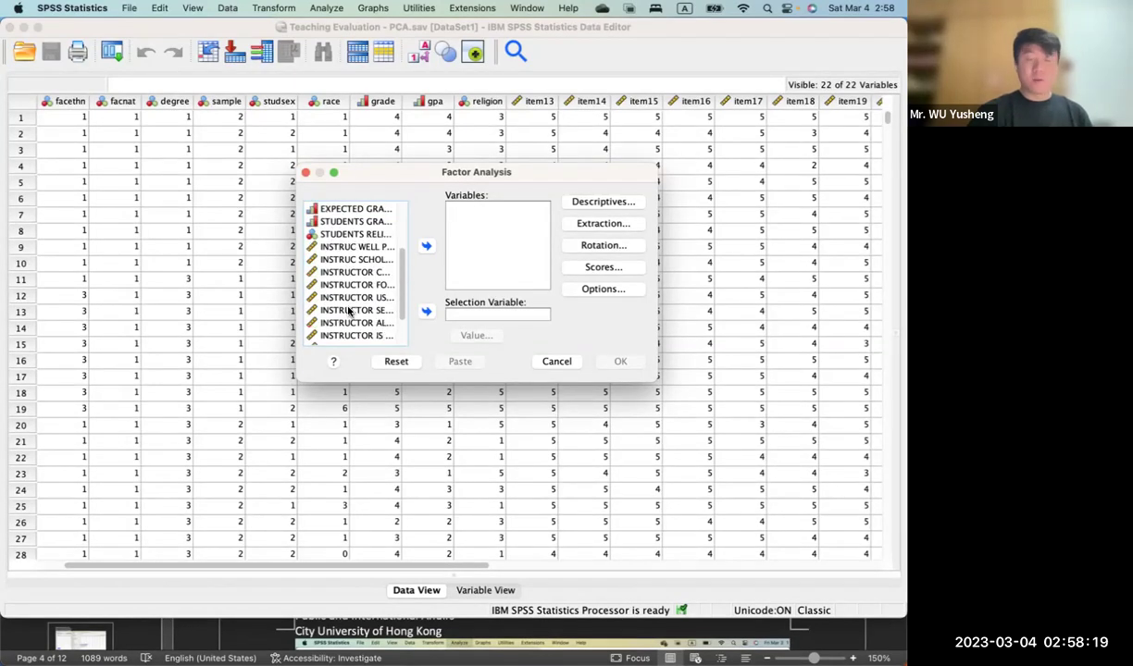
pyautogui.click(360, 246)
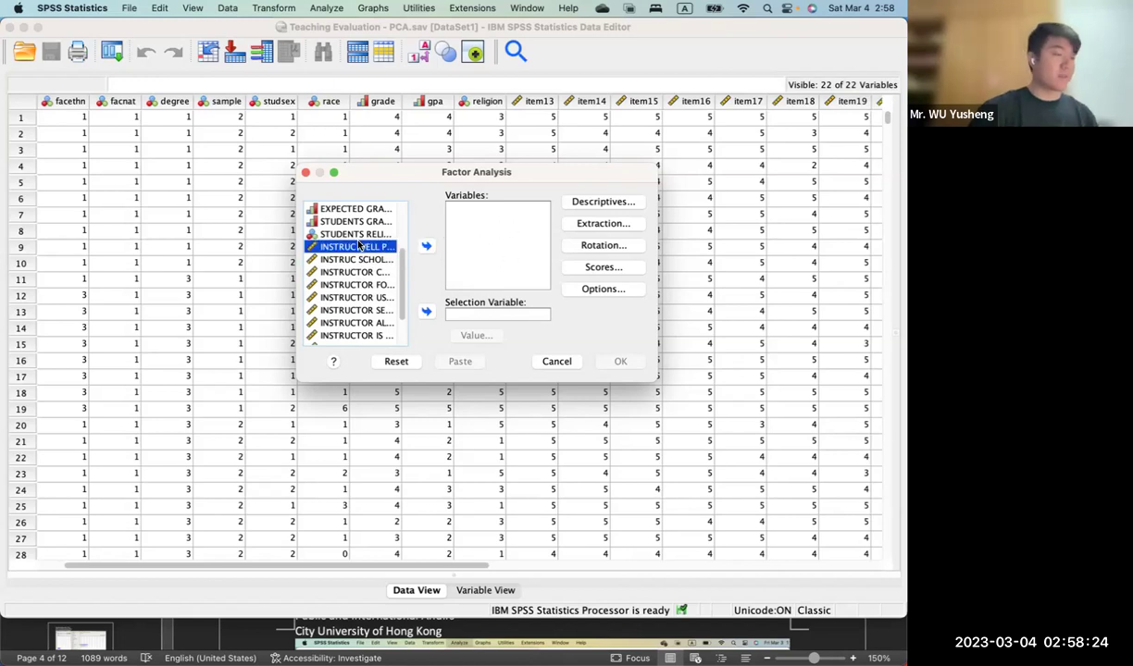
pyautogui.scroll(-1, 360, 244)
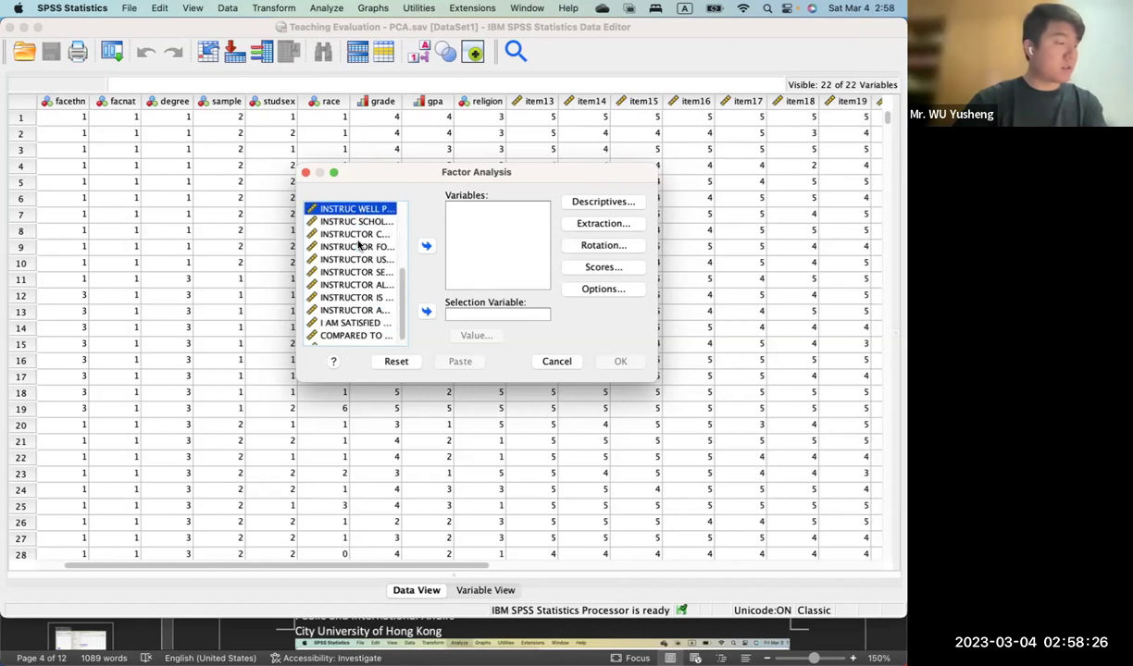
pyautogui.scroll(-1, 359, 244)
pyautogui.keyDown('shift'); pyautogui.click(357, 339); pyautogui.keyUp('shift')
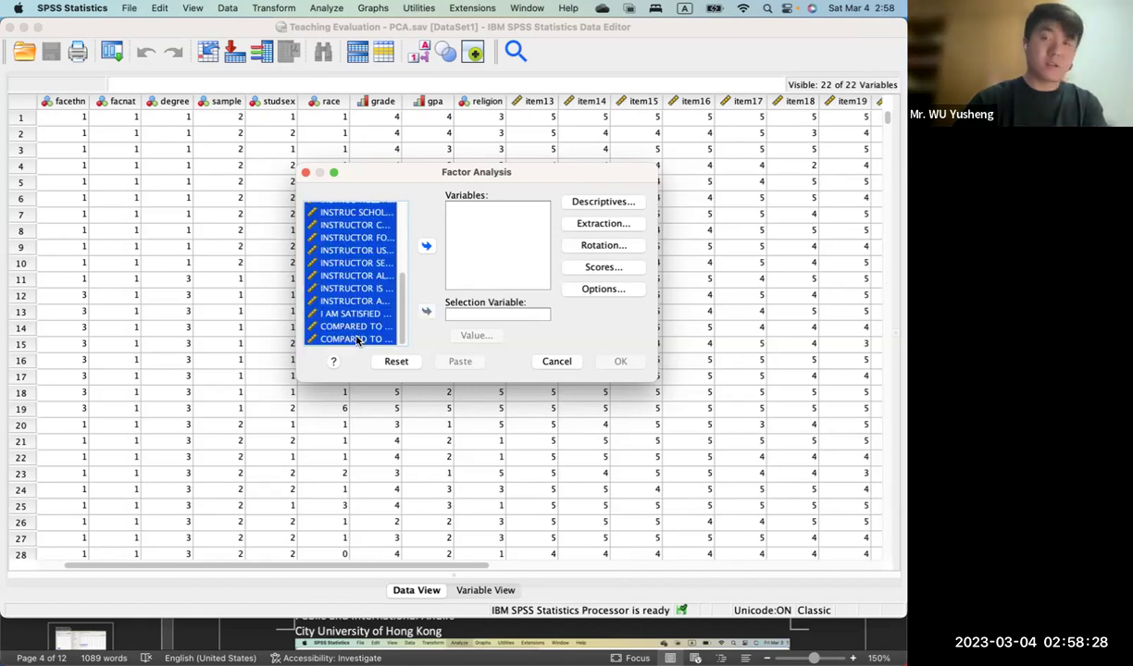
pyautogui.click(426, 247)
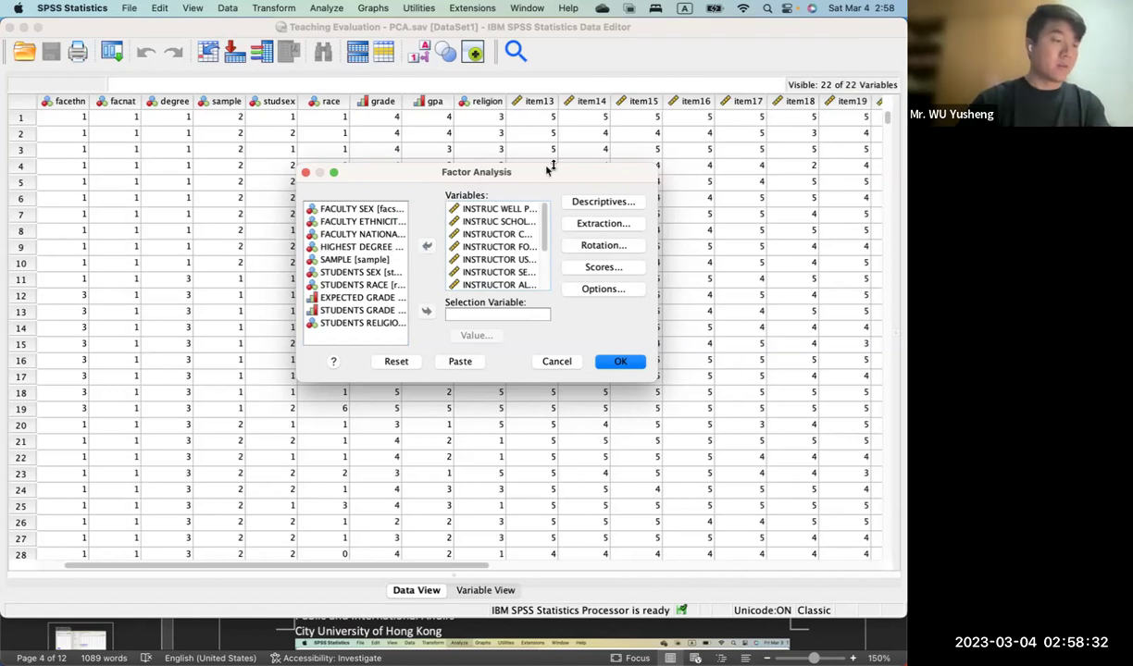
# - Request correlation coefficients, the reproduced matrix, and KMO and Bartlett's test of sphericity in the factor analysis descriptives
pyautogui.click(597, 203)
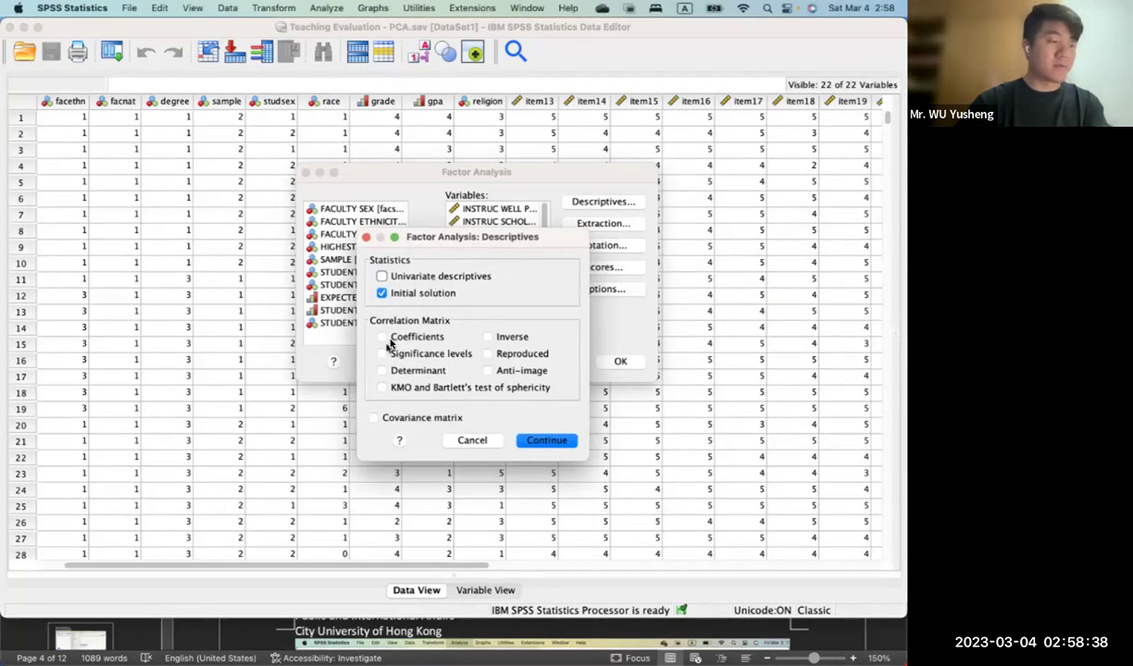
pyautogui.click(382, 337)
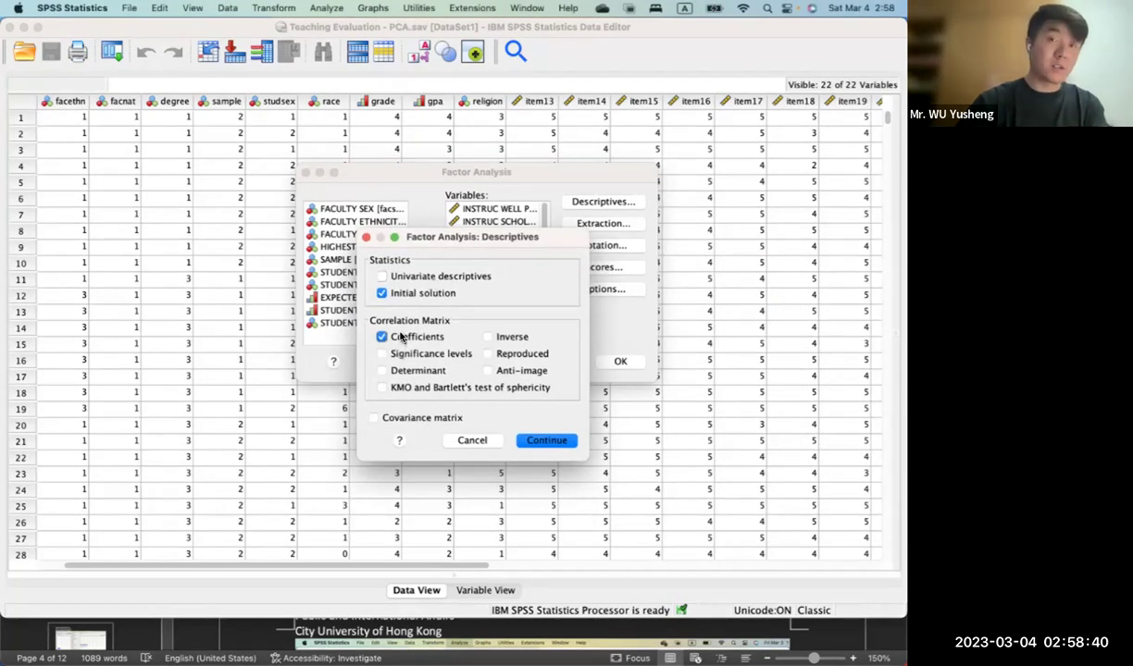
pyautogui.click(488, 354)
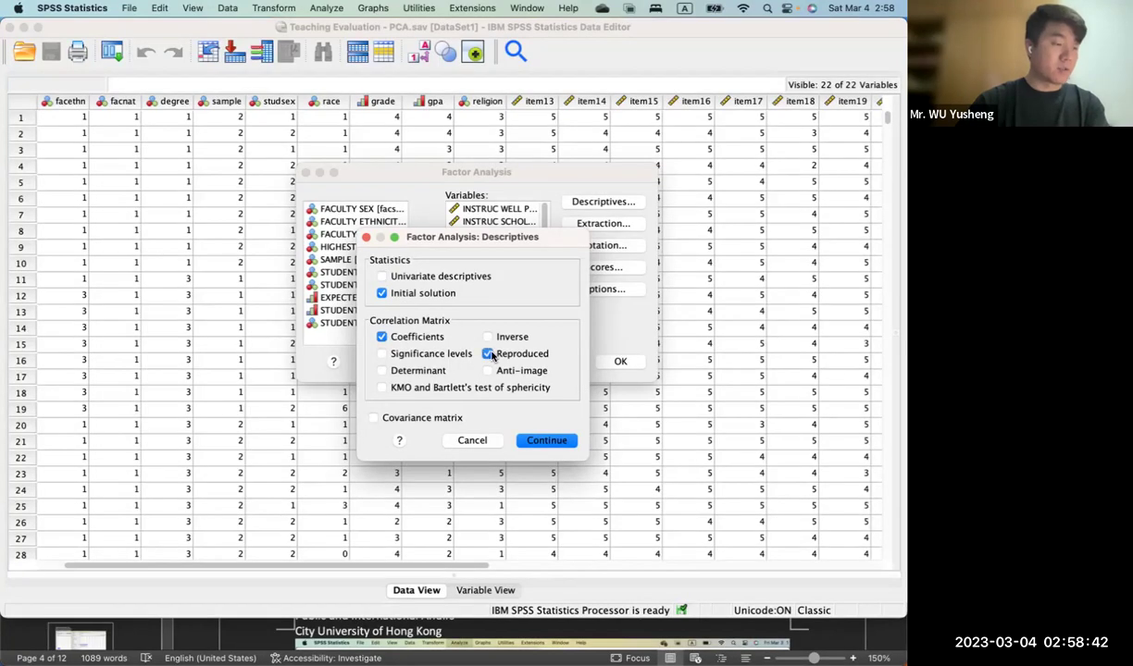
pyautogui.click(425, 389)
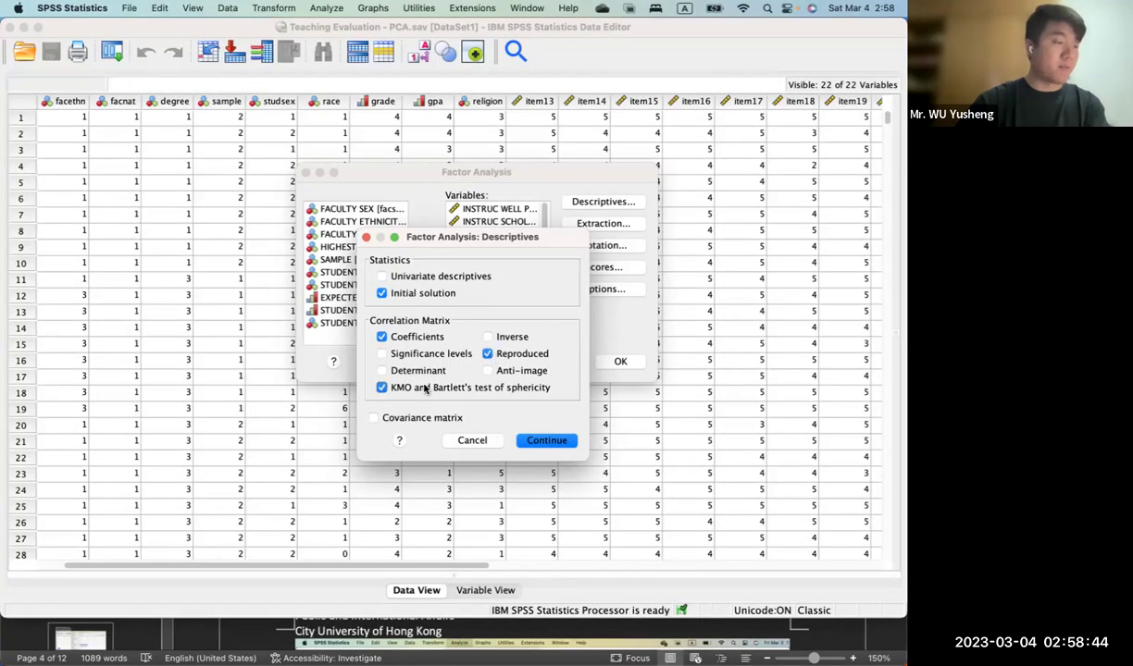
pyautogui.click(548, 440)
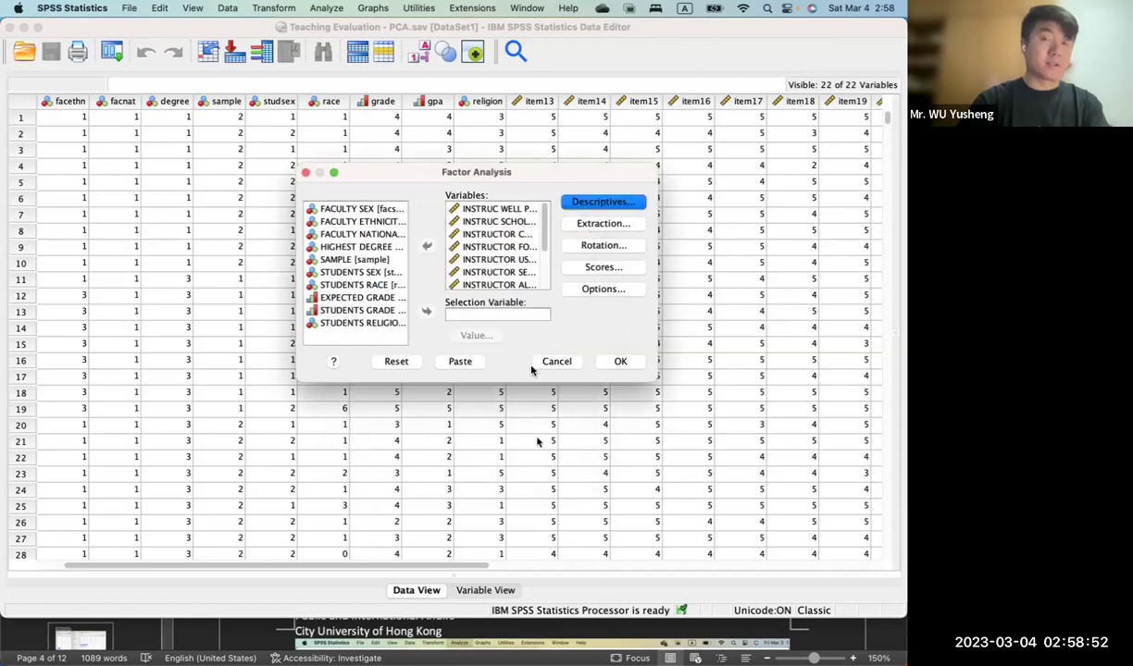
# - Keep Principal components as the extraction method and add a scree plot to the displayed output
pyautogui.click(585, 225)
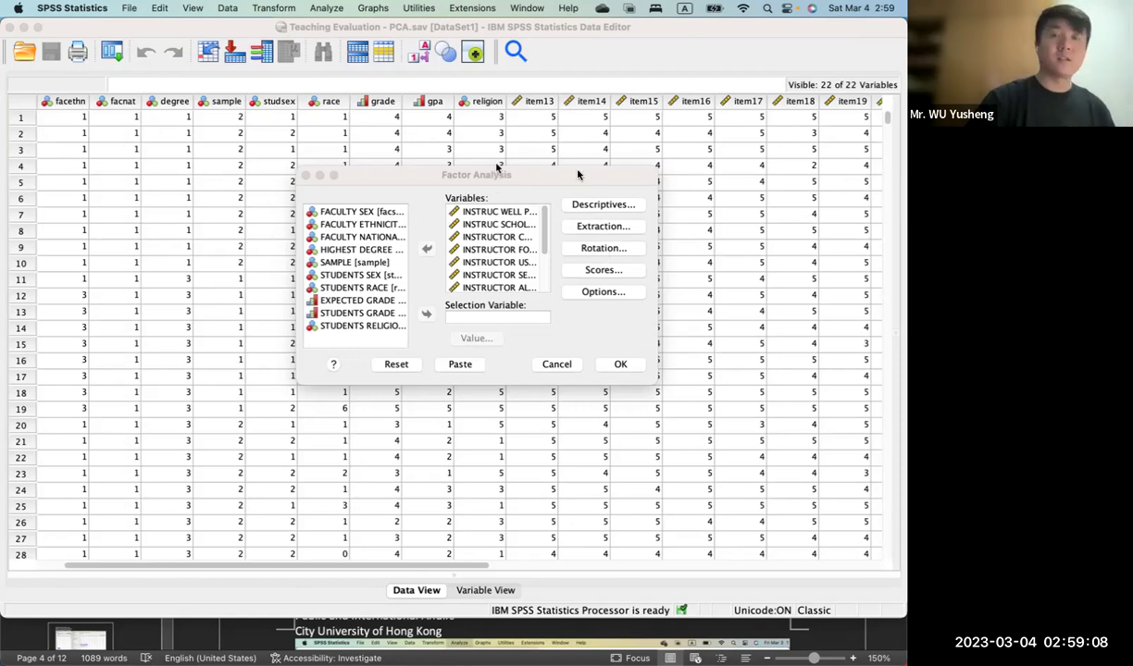
pyautogui.click(603, 226)
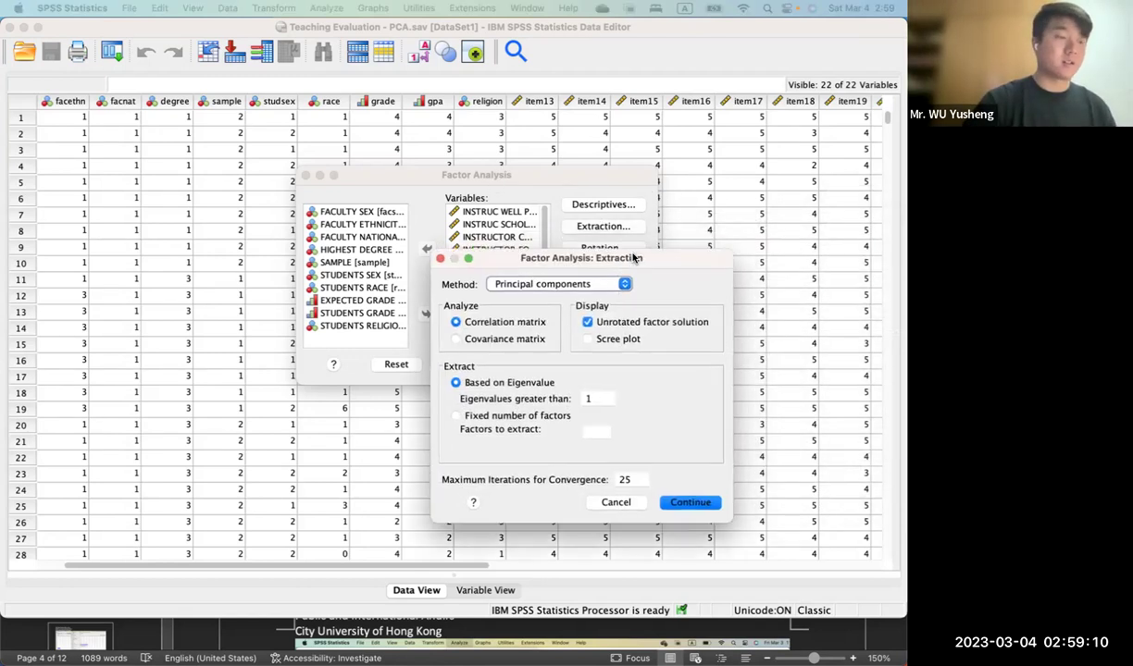
pyautogui.moveTo(646, 263); pyautogui.dragTo(678, 146)
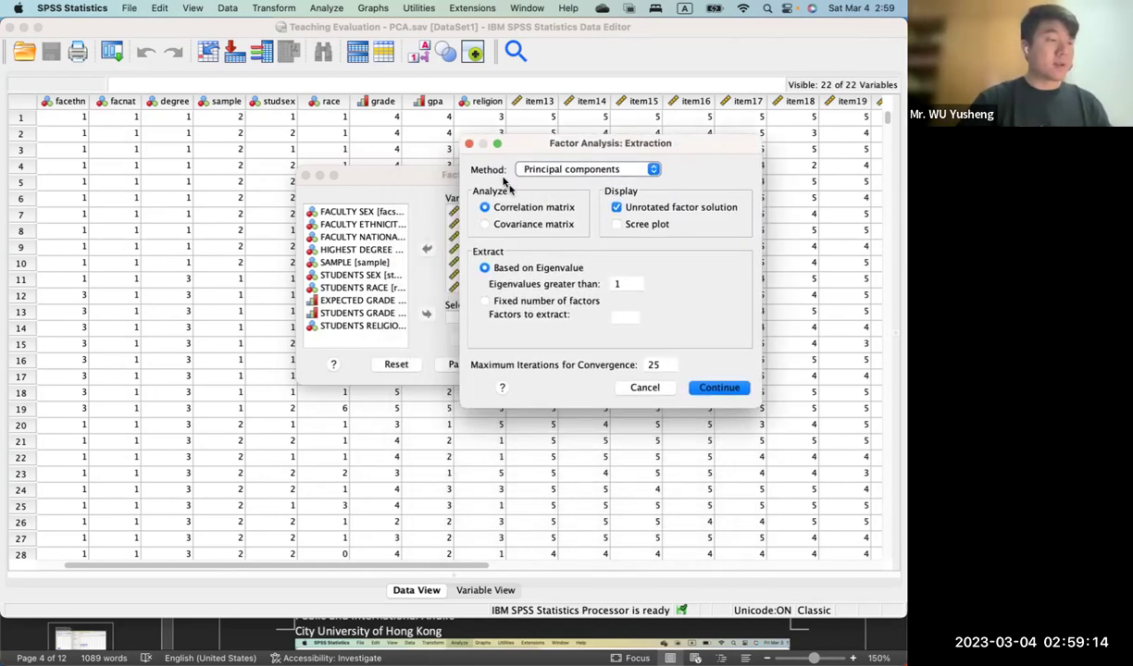
pyautogui.click(593, 171)
pyautogui.click(616, 169)
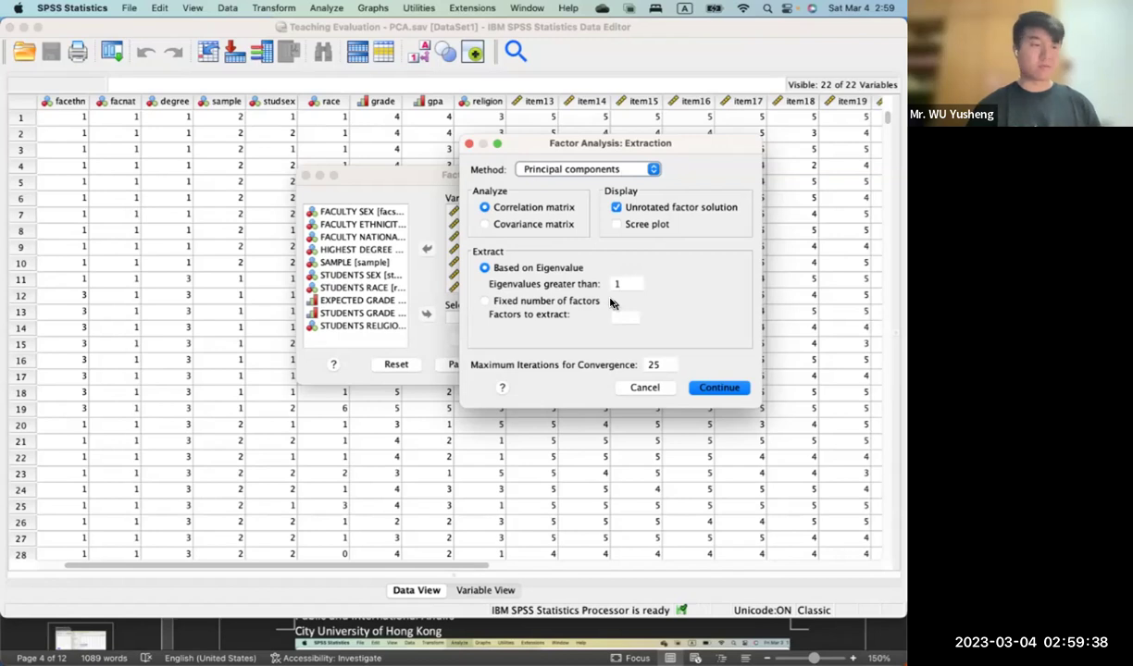
pyautogui.click(641, 225)
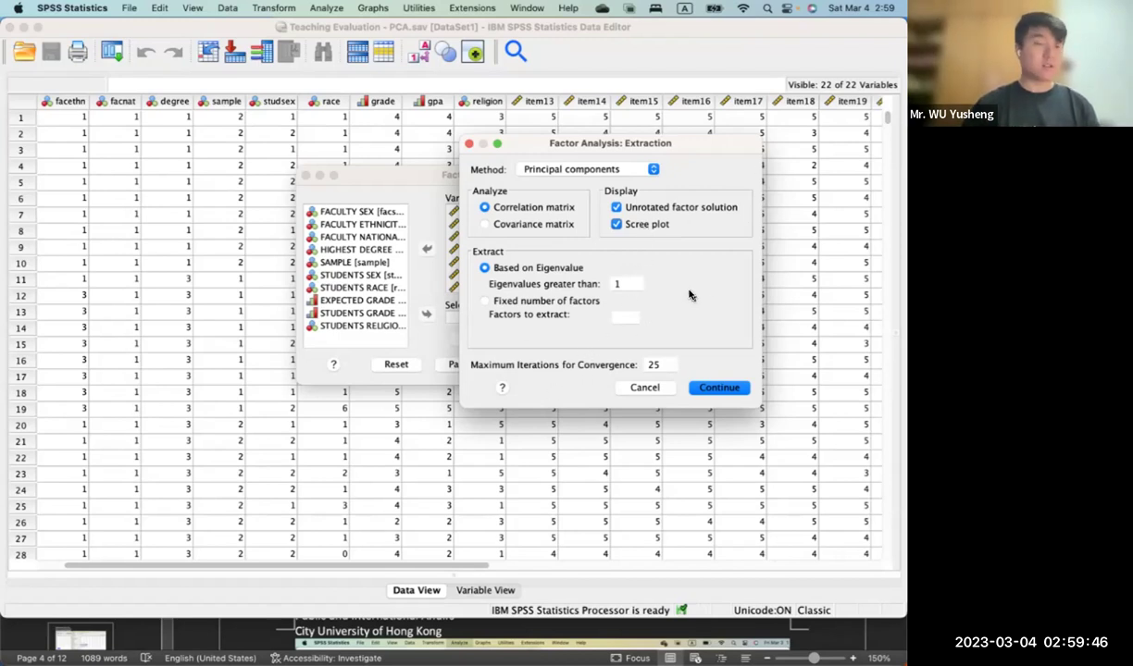
pyautogui.click(721, 389)
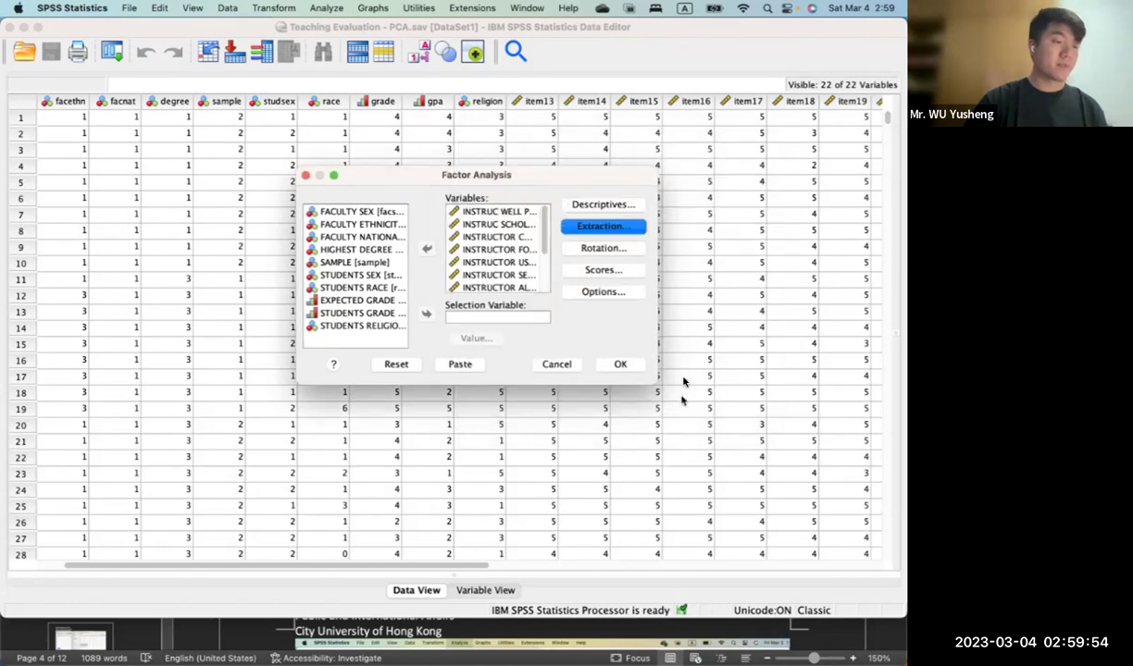
# - Set the factor rotation method to Varimax, displaying the rotated solution and loading plots
pyautogui.click(604, 248)
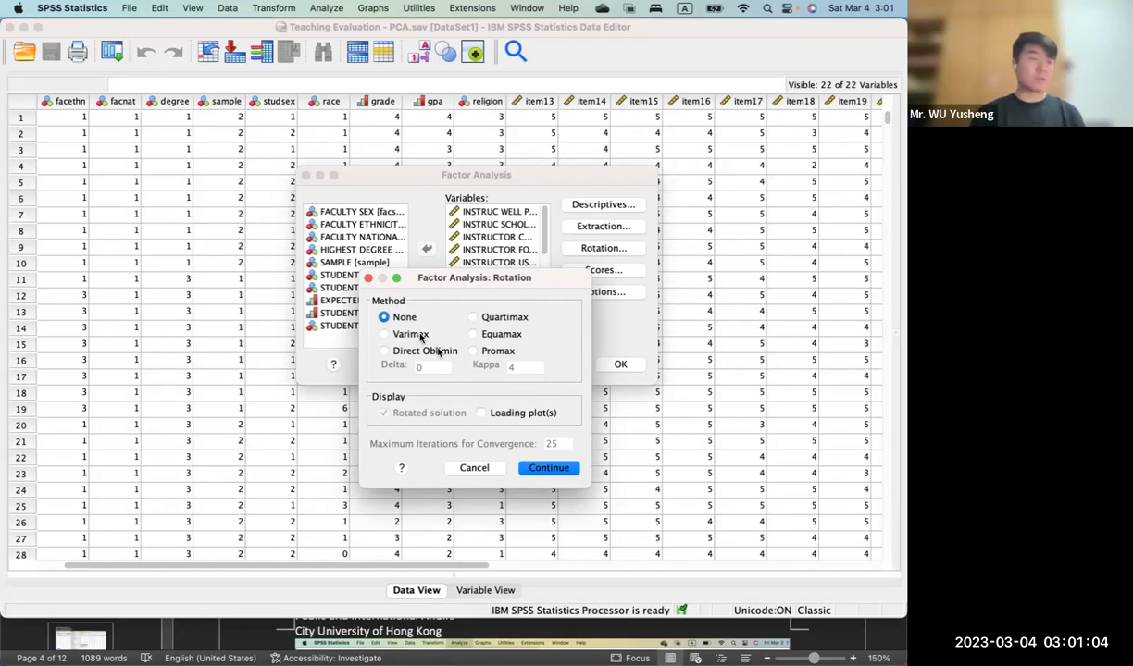
pyautogui.click(419, 338)
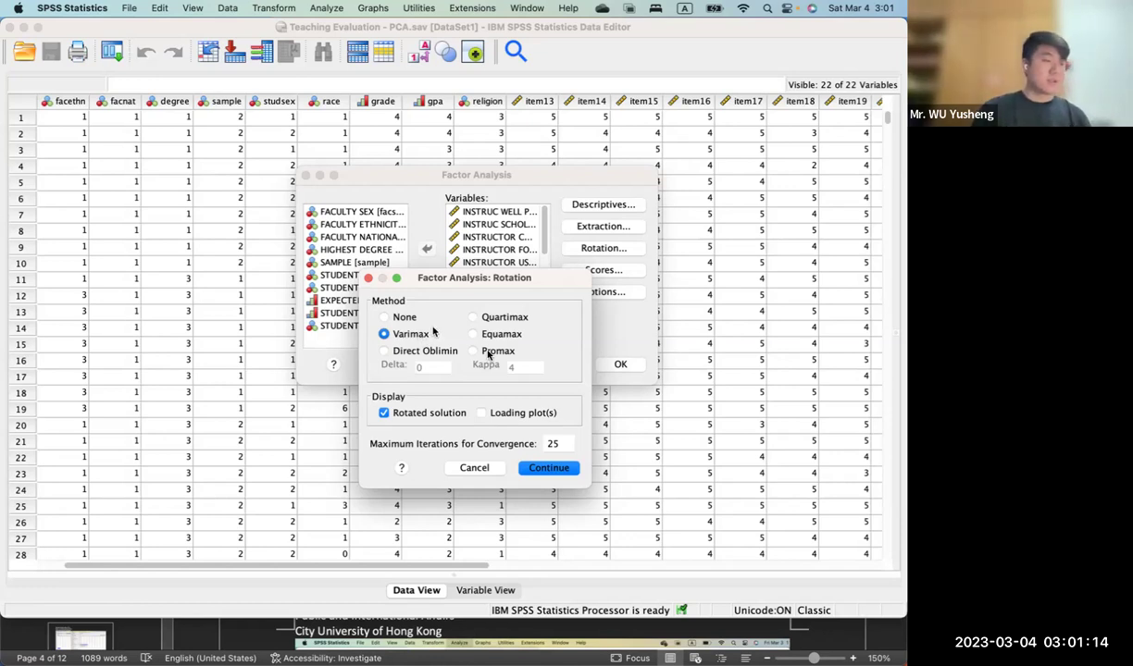
pyautogui.click(501, 415)
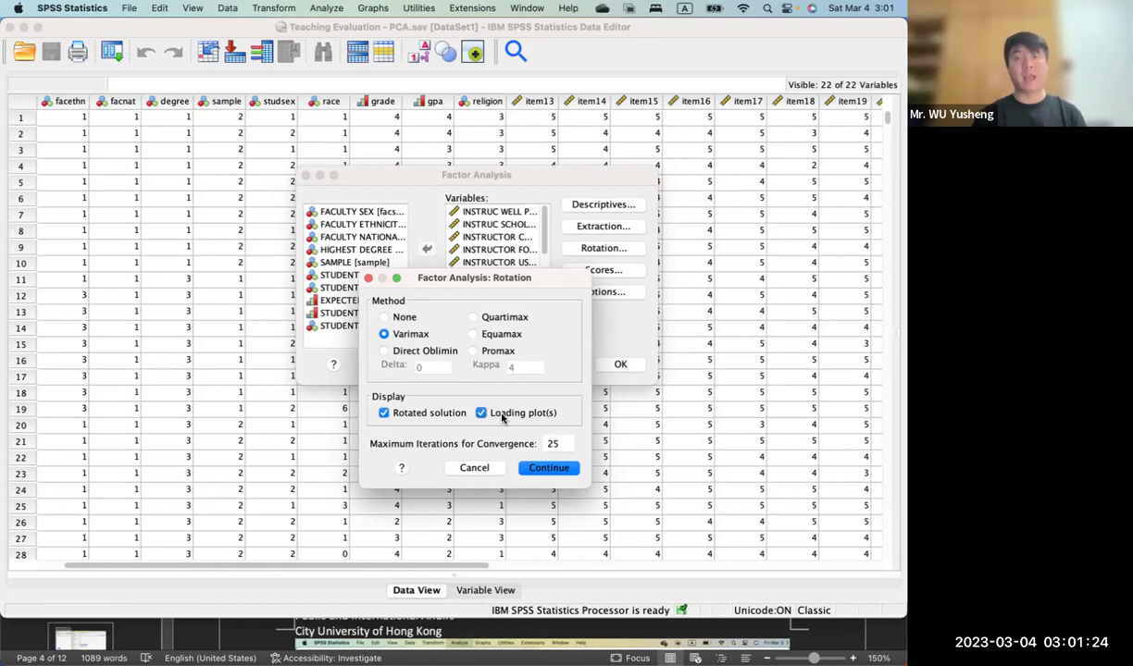
pyautogui.click(547, 469)
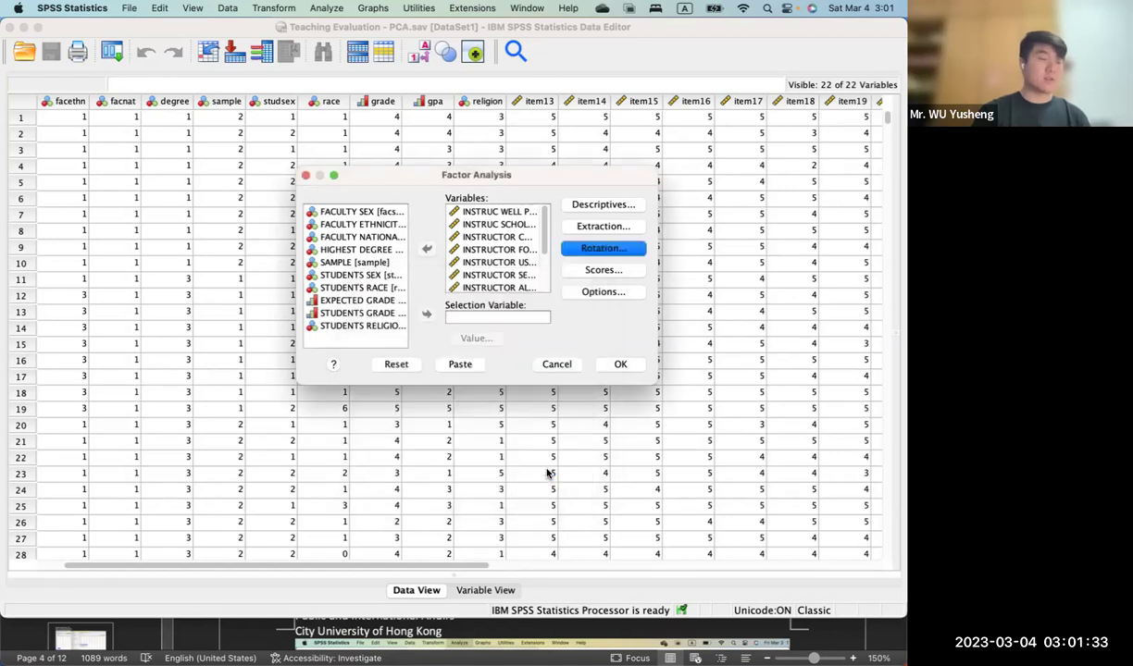
# - Save the factor scores as variables using the Regression method
pyautogui.click(604, 272)
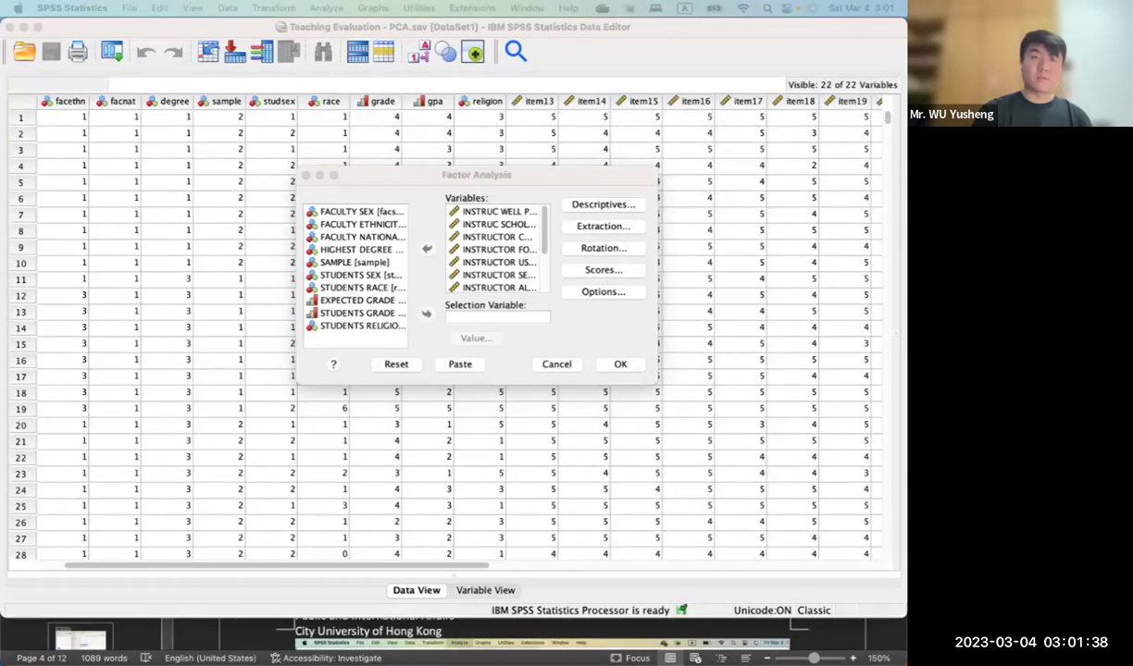
pyautogui.click(572, 331)
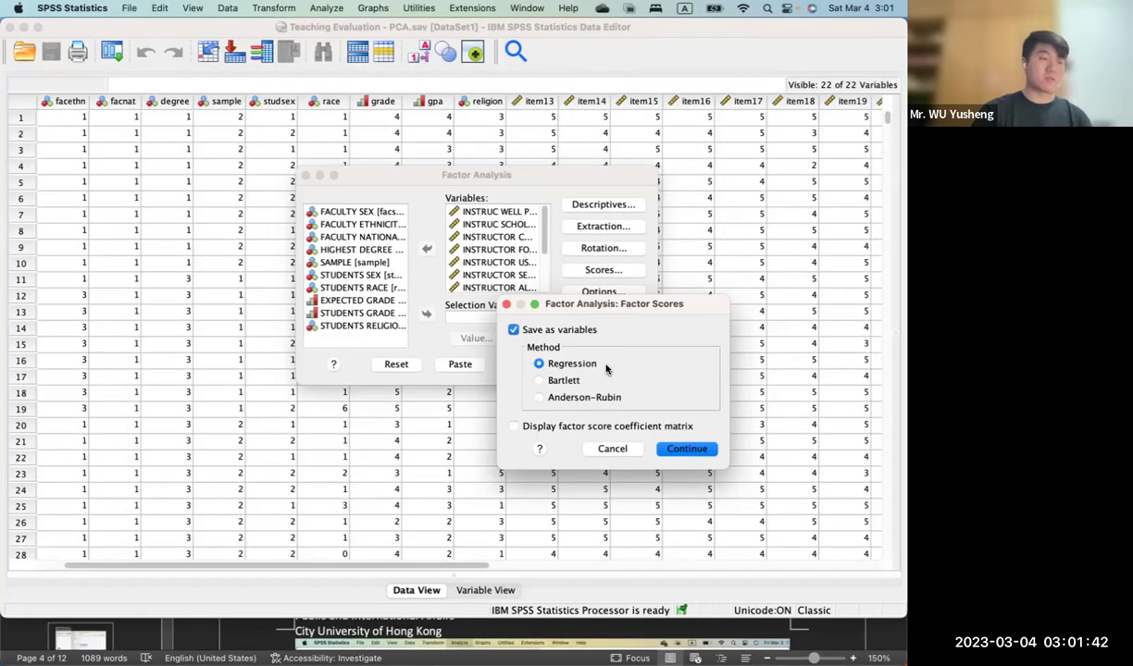
pyautogui.click(686, 448)
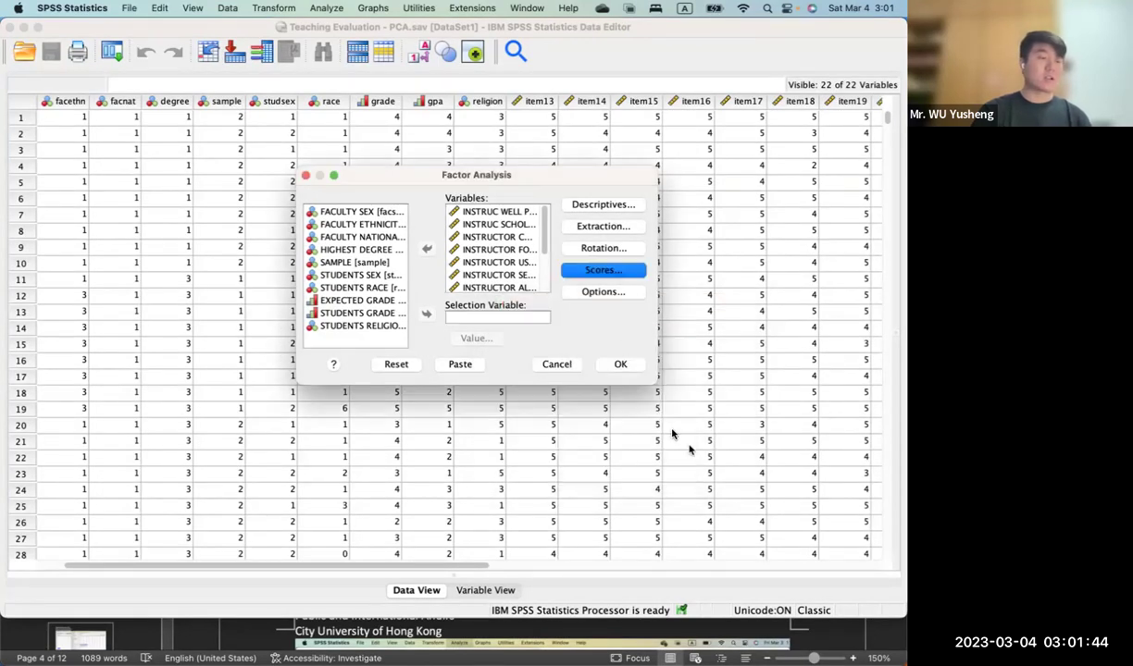
# - Sort the coefficients by size, suppress small coefficients with an absolute value below .3, and run the factor analysis
pyautogui.click(611, 292)
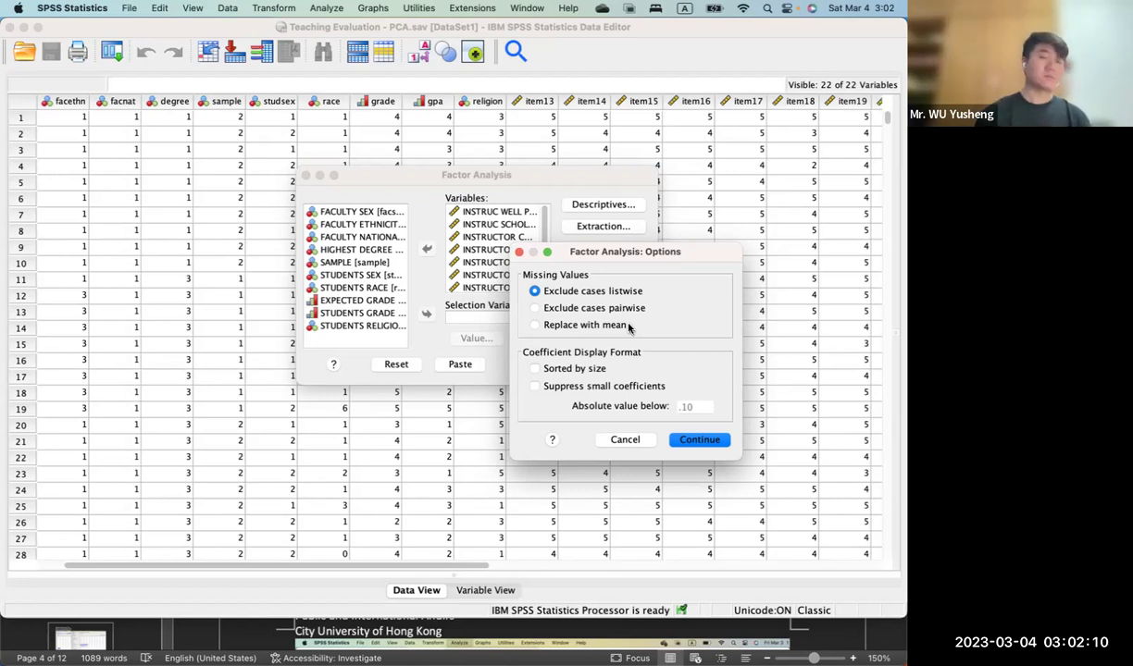
pyautogui.click(570, 369)
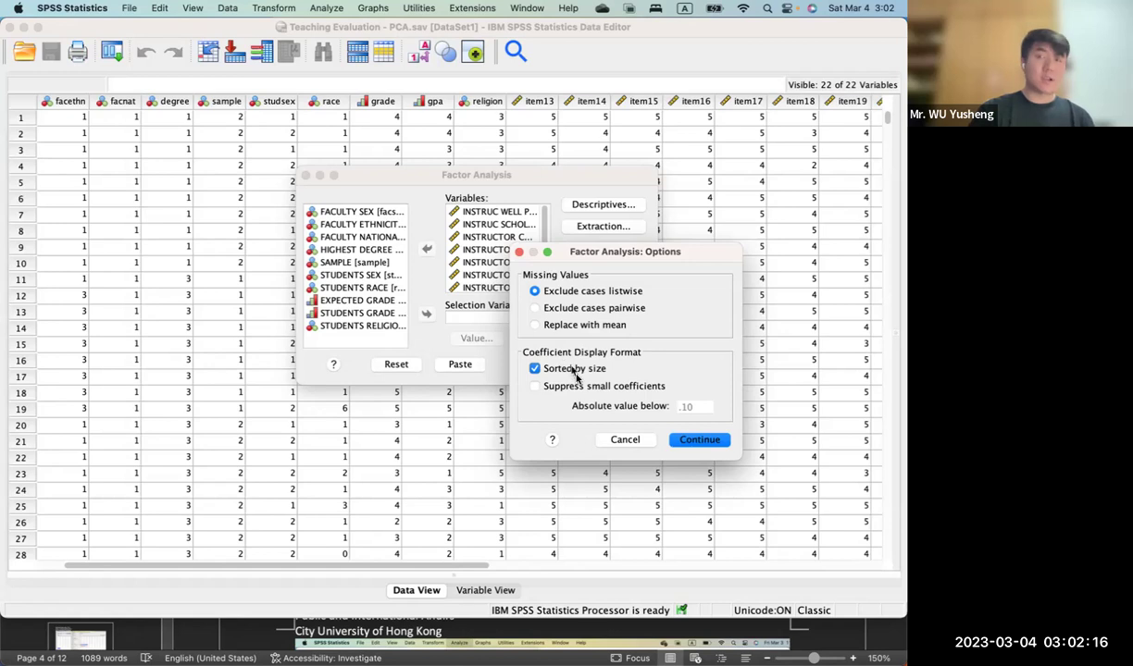
pyautogui.click(546, 384)
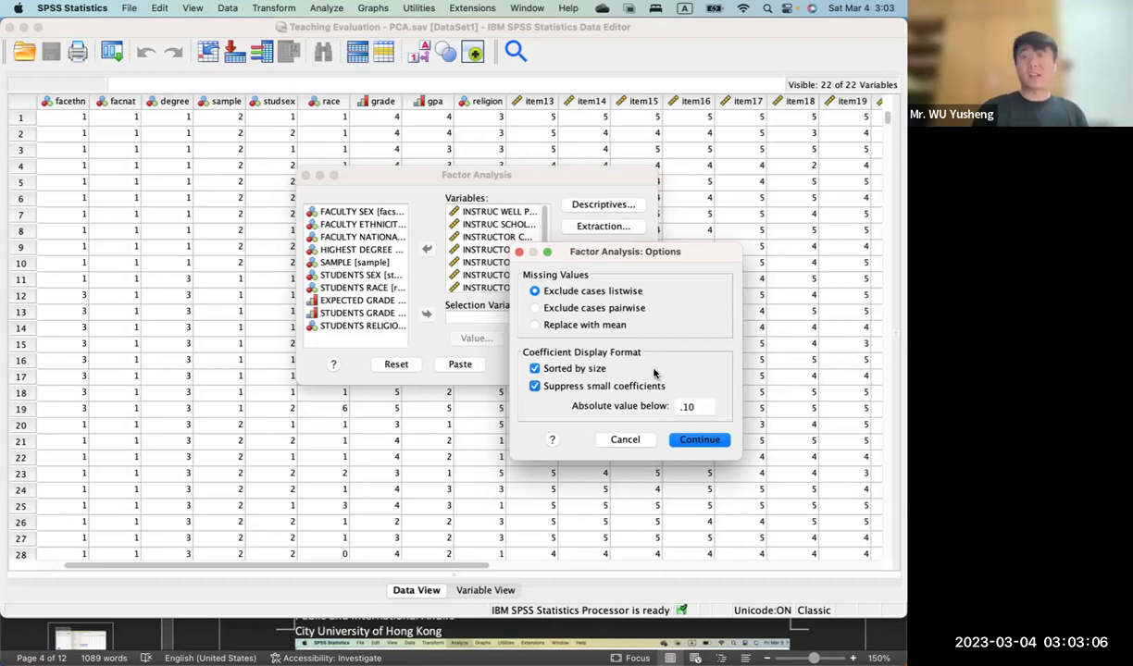
pyautogui.doubleClick(691, 403)
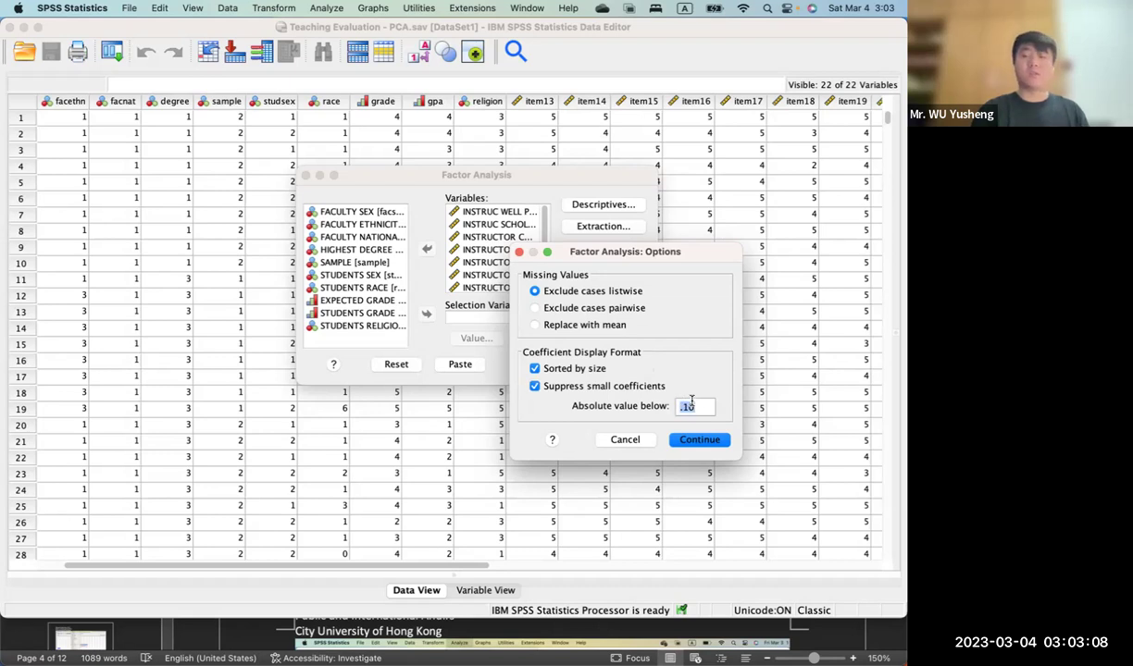
pyautogui.write('.3')
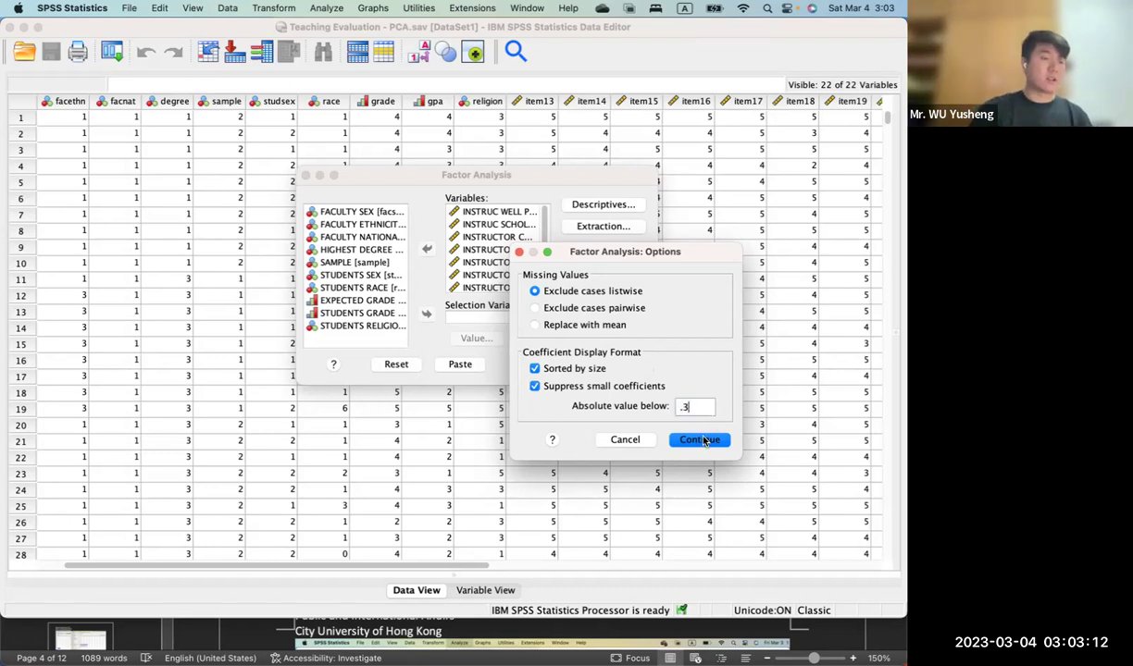
pyautogui.click(700, 439)
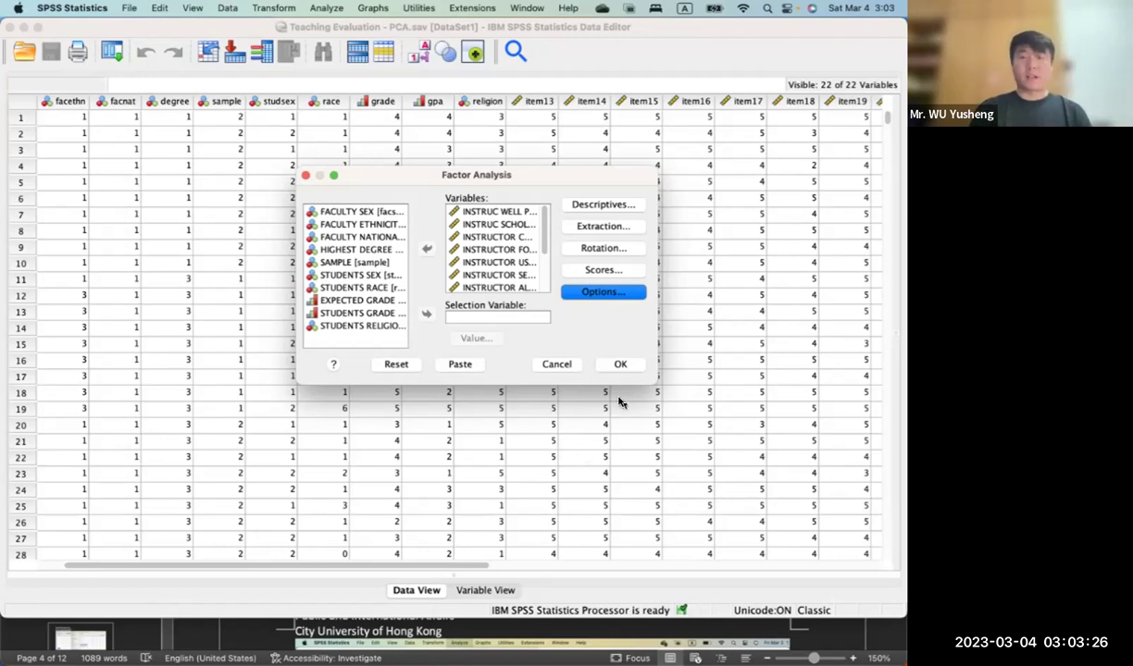
pyautogui.click(624, 366)
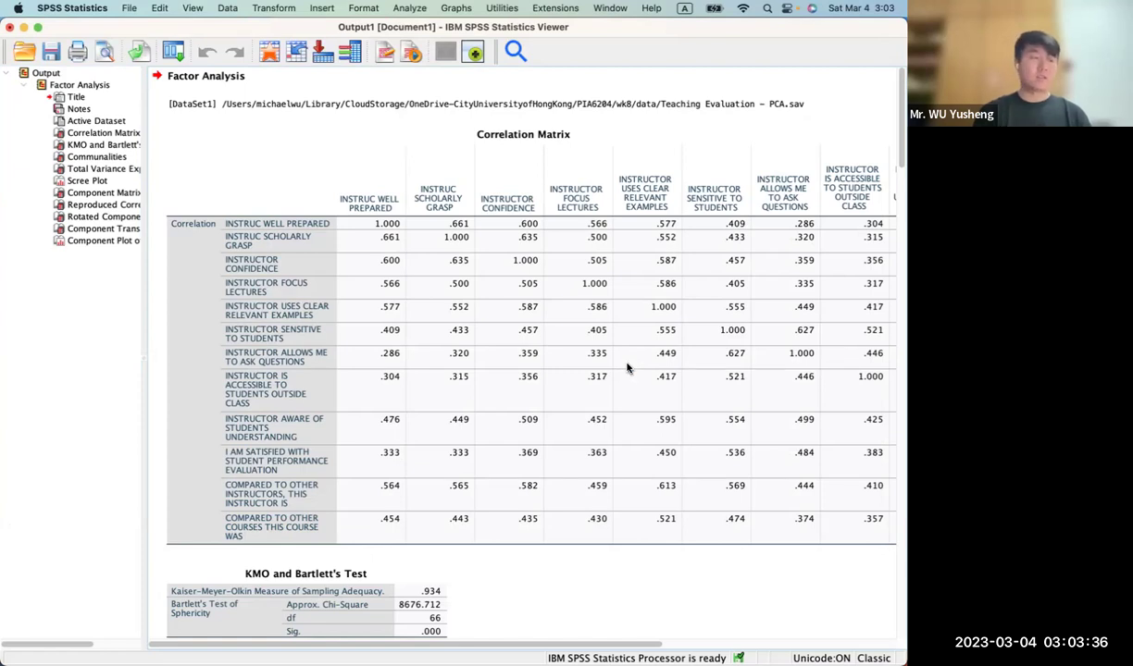
# - Examine the Correlation Matrix and the KMO and Bartlett's Test table in the factor analysis output
pyautogui.click(555, 374)
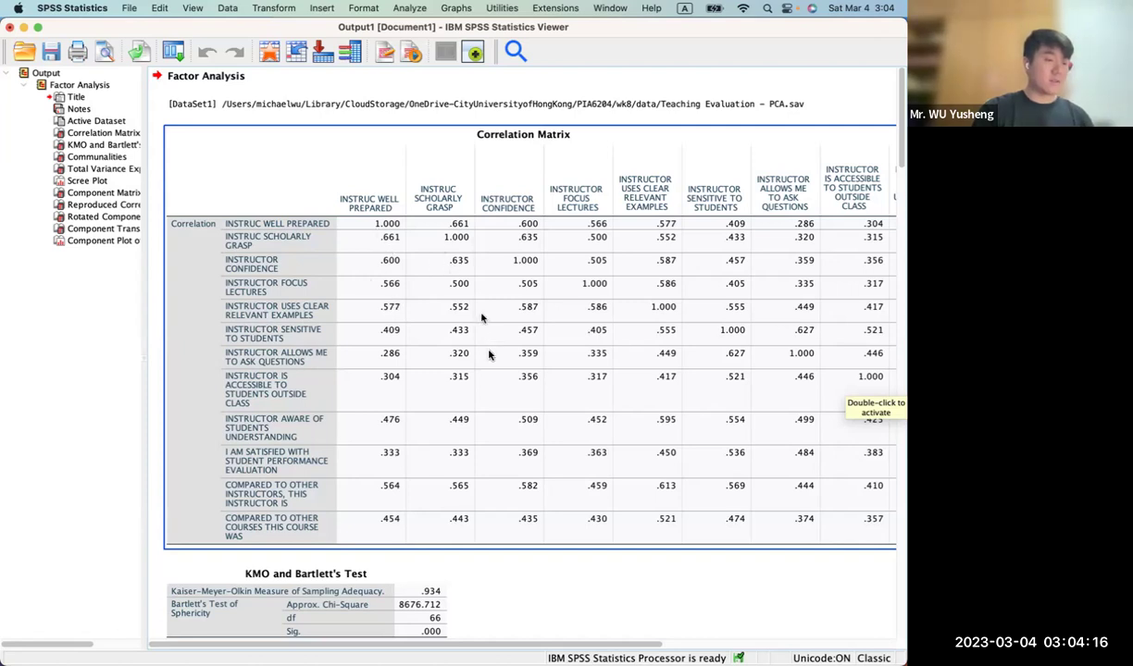
pyautogui.scroll(-5, 488, 372)
pyautogui.scroll(3, 487, 373)
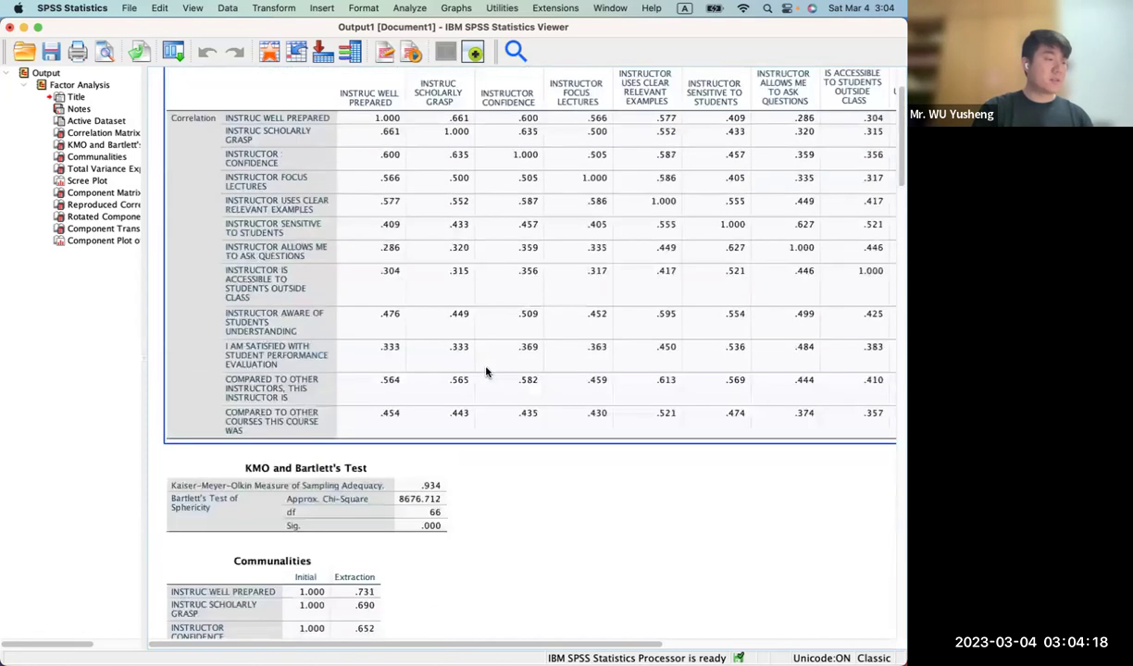
pyautogui.click(335, 460)
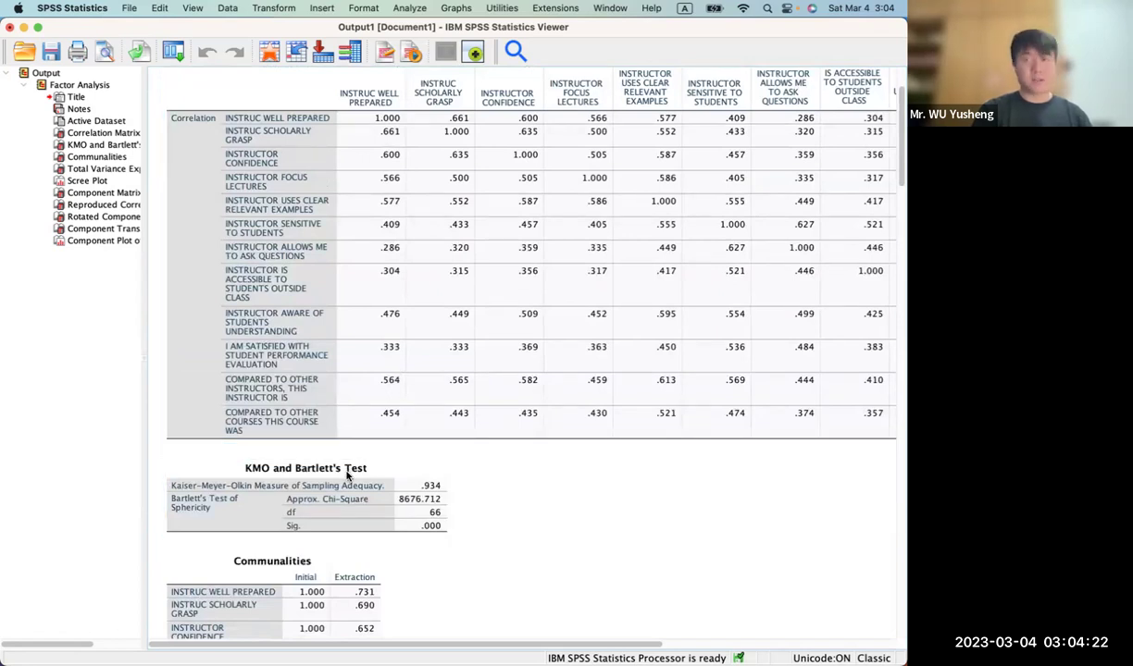
pyautogui.scroll(-4, 348, 467)
pyautogui.scroll(4, 330, 449)
pyautogui.scroll(-2, 305, 435)
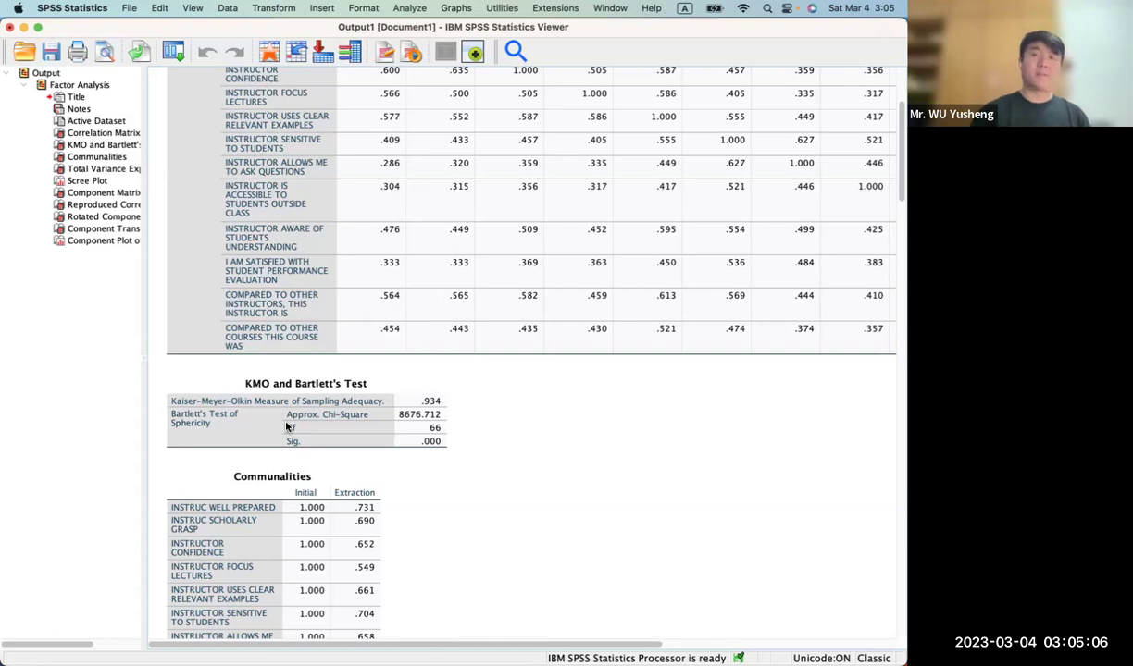
pyautogui.click(312, 361)
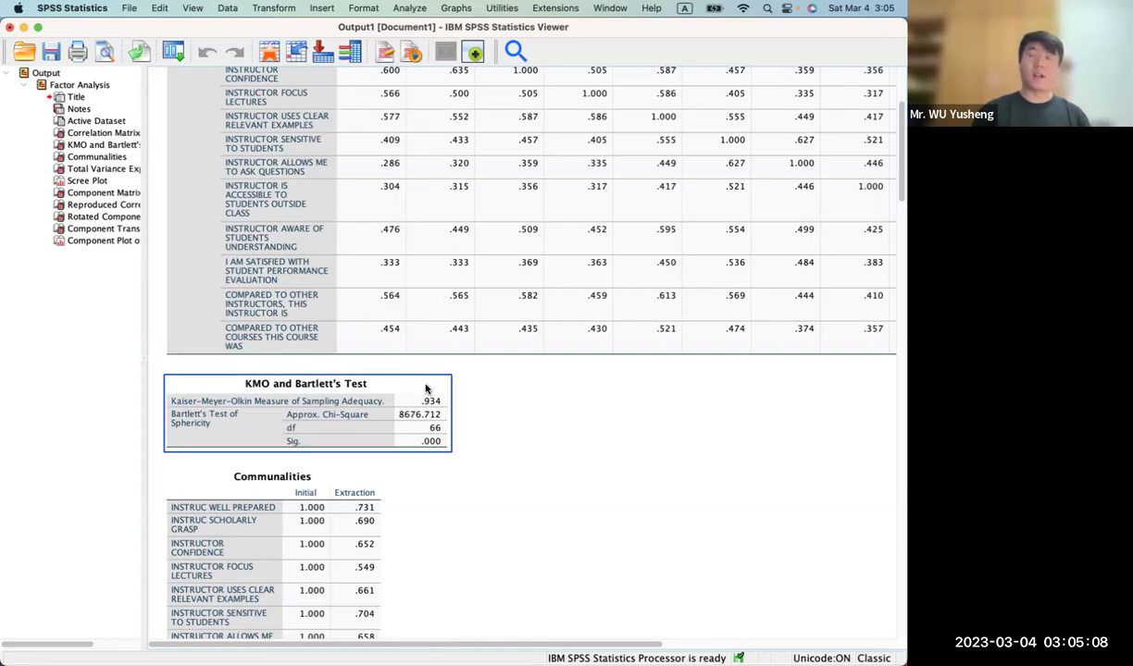
pyautogui.click(426, 389)
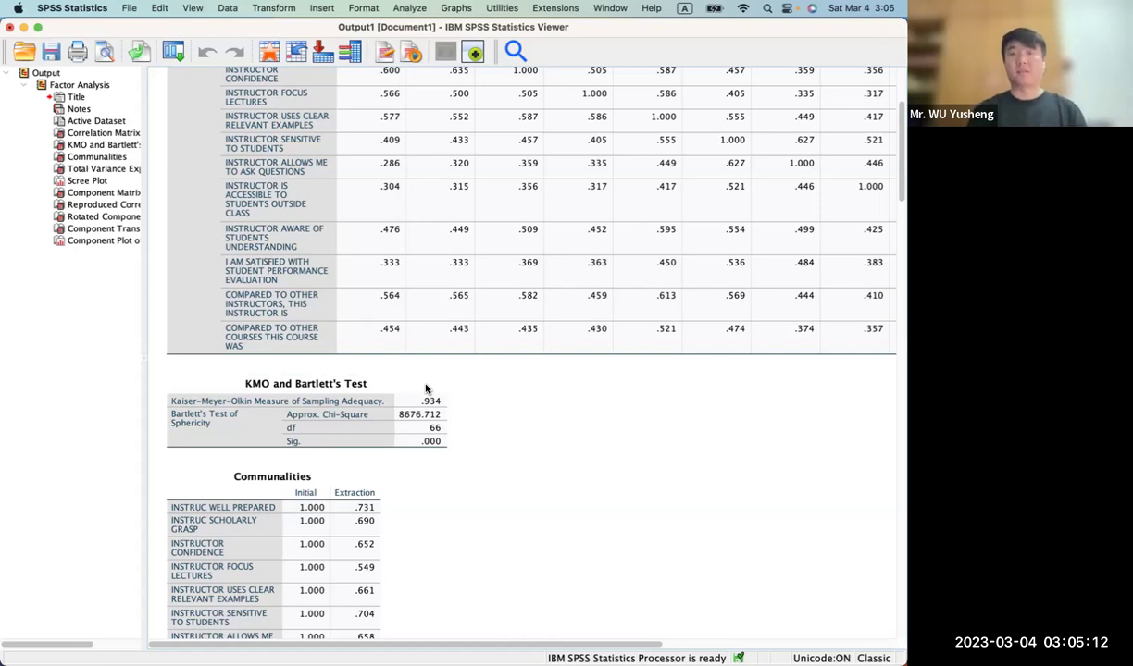
pyautogui.click(427, 389)
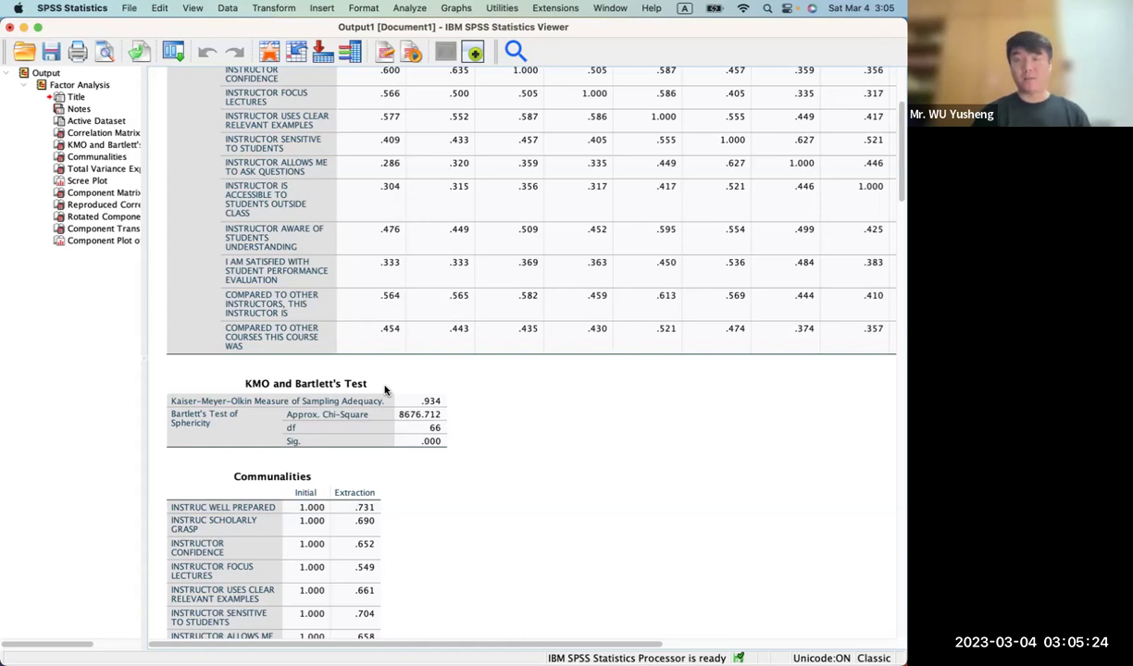
pyautogui.click(385, 387)
pyautogui.click(356, 224)
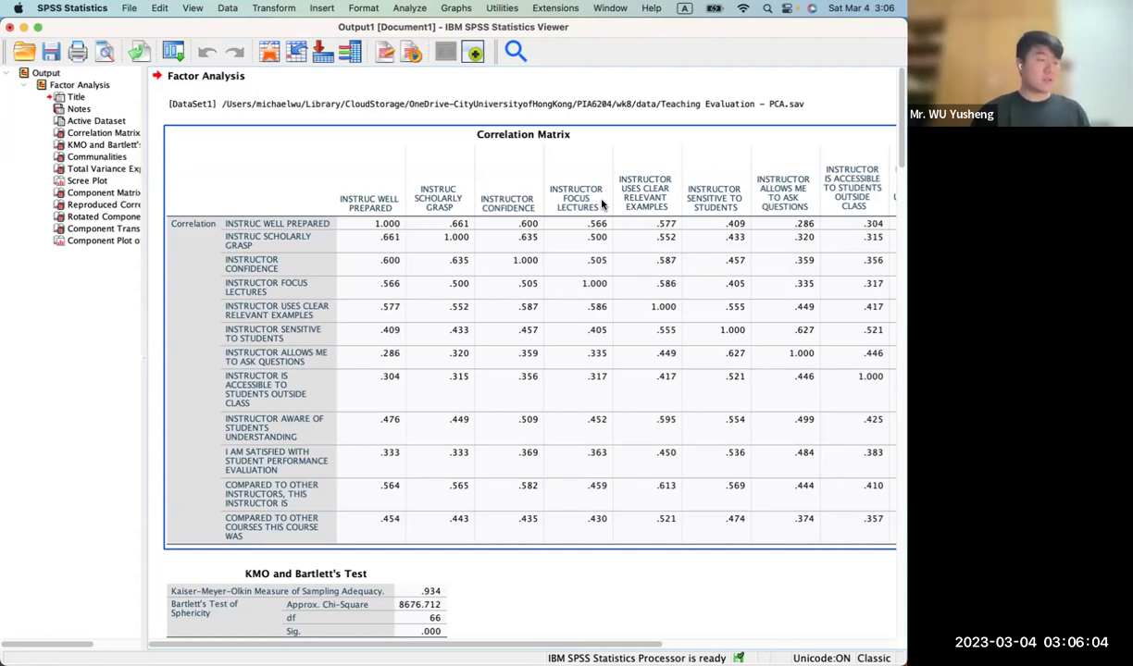
pyautogui.click(399, 584)
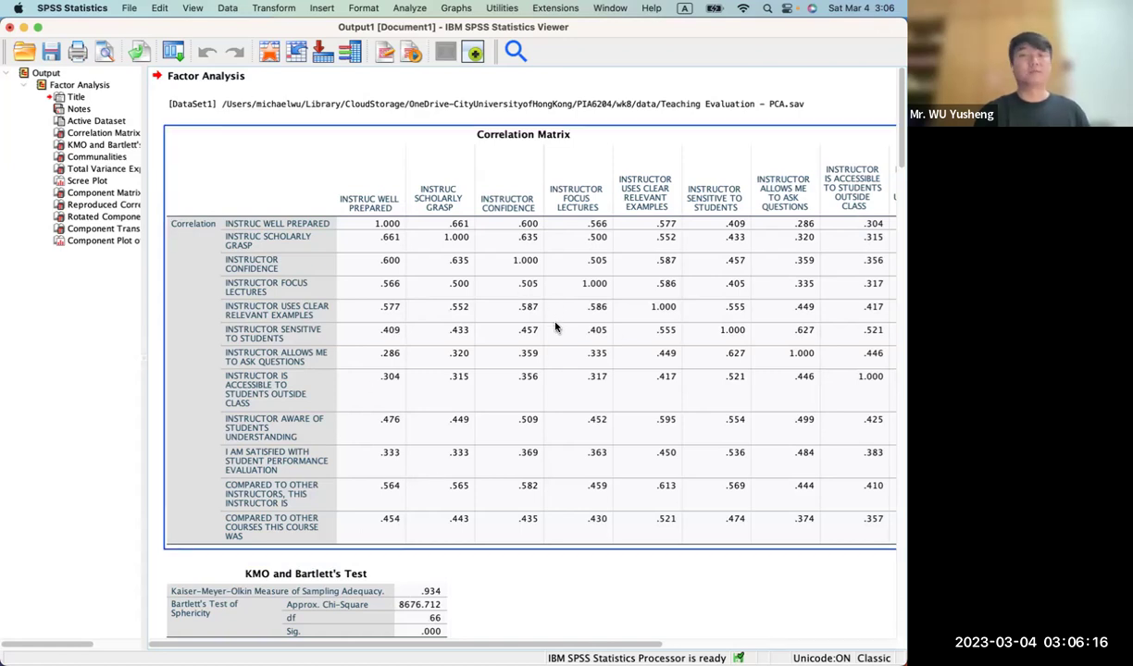
# - Review the Extraction values of the items in the Communalities table
pyautogui.scroll(-5, 556, 327)
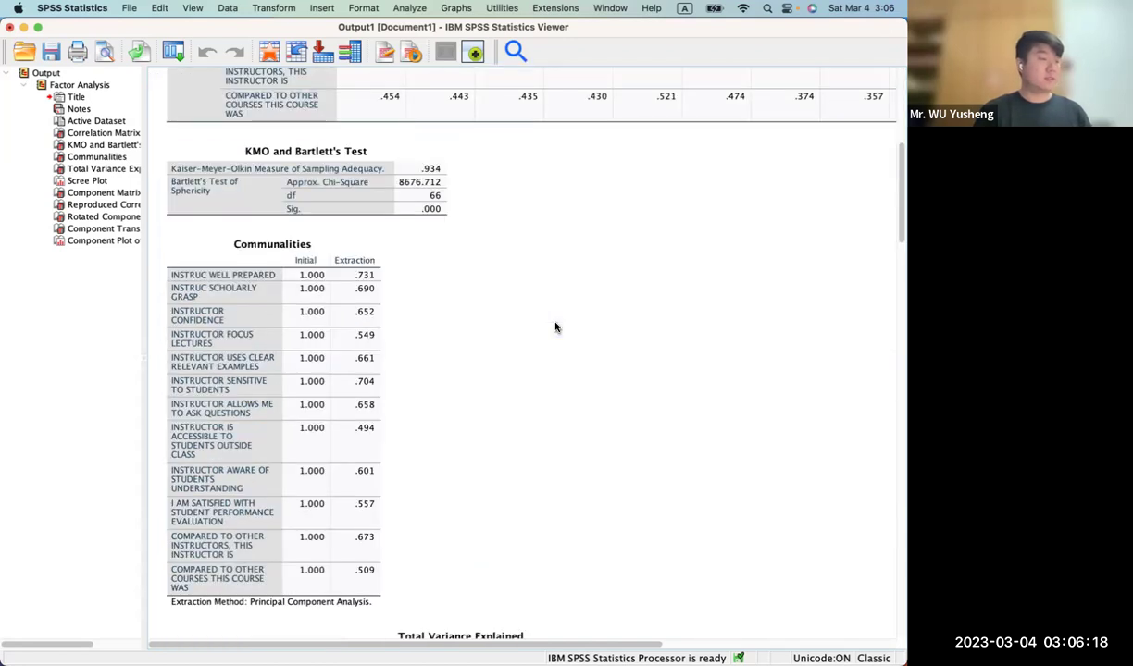
pyautogui.scroll(1, 556, 327)
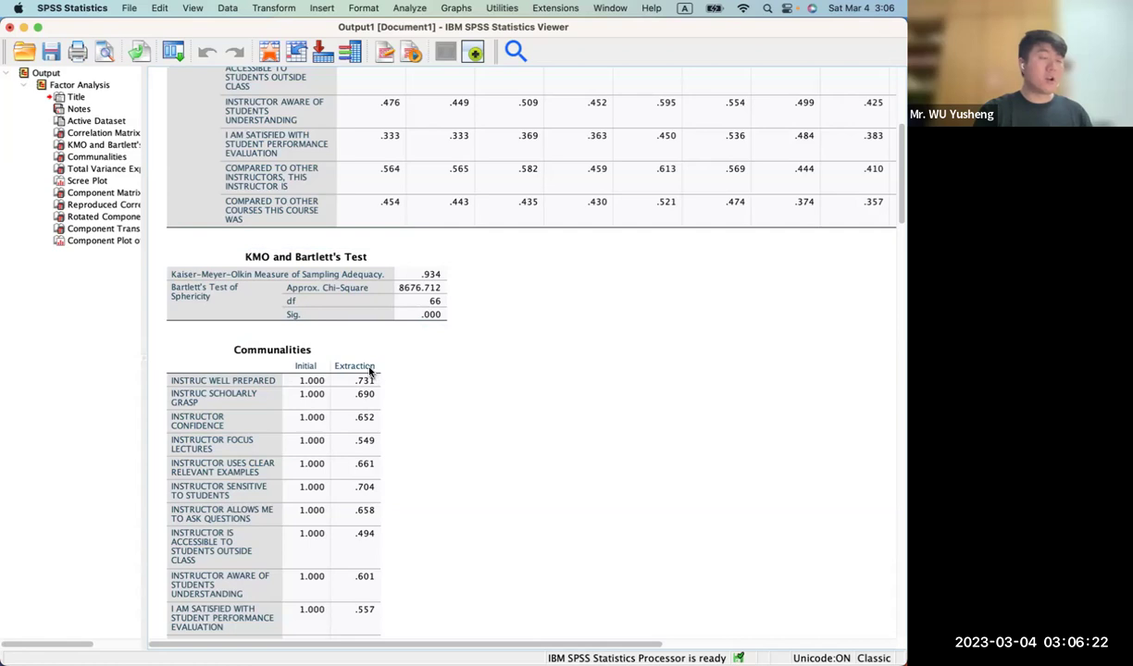
pyautogui.scroll(-2, 370, 361)
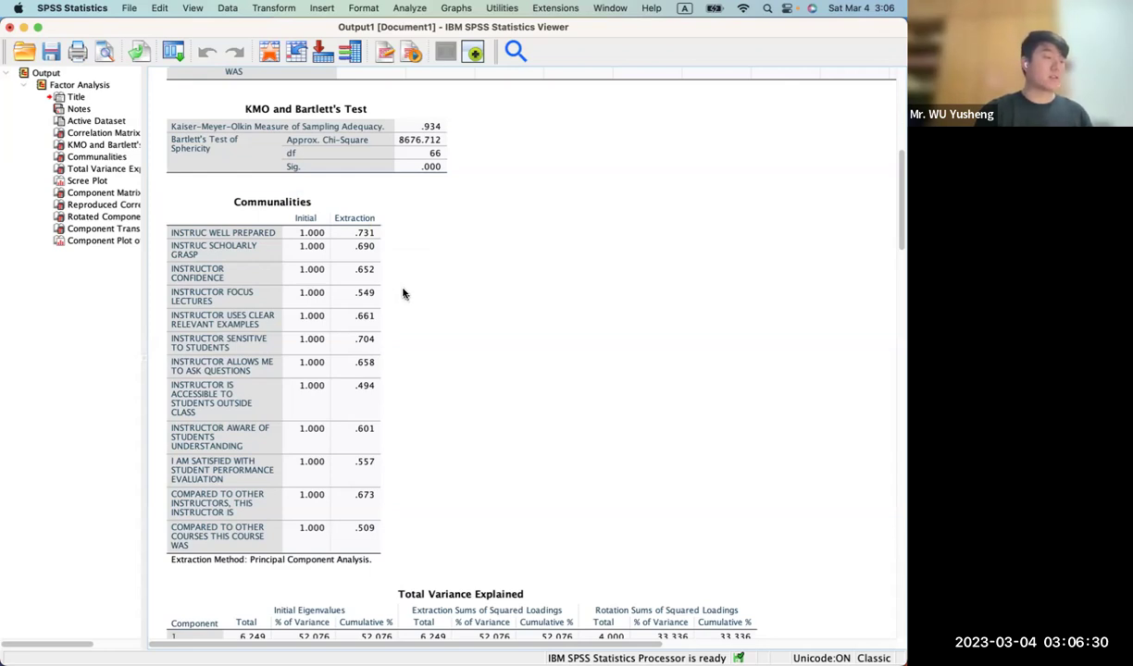
pyautogui.click(354, 230)
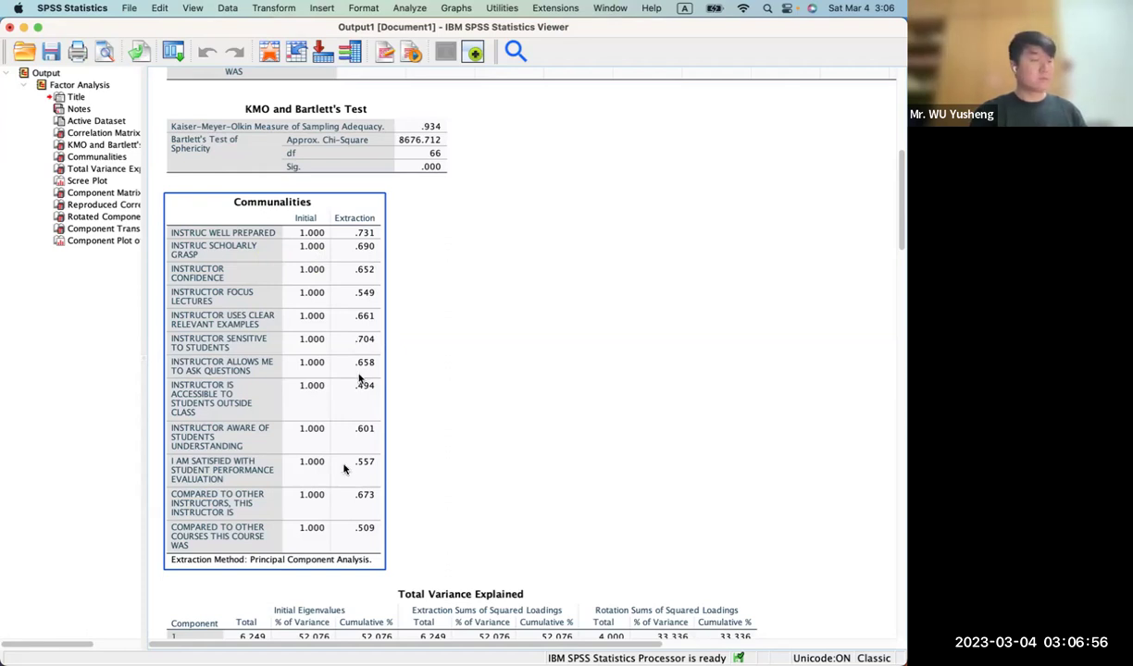
# - Examine the eigenvalues and cumulative percentages in the Total Variance Explained table and compare them with the Scree Plot
pyautogui.scroll(-5, 338, 435)
pyautogui.click(344, 418)
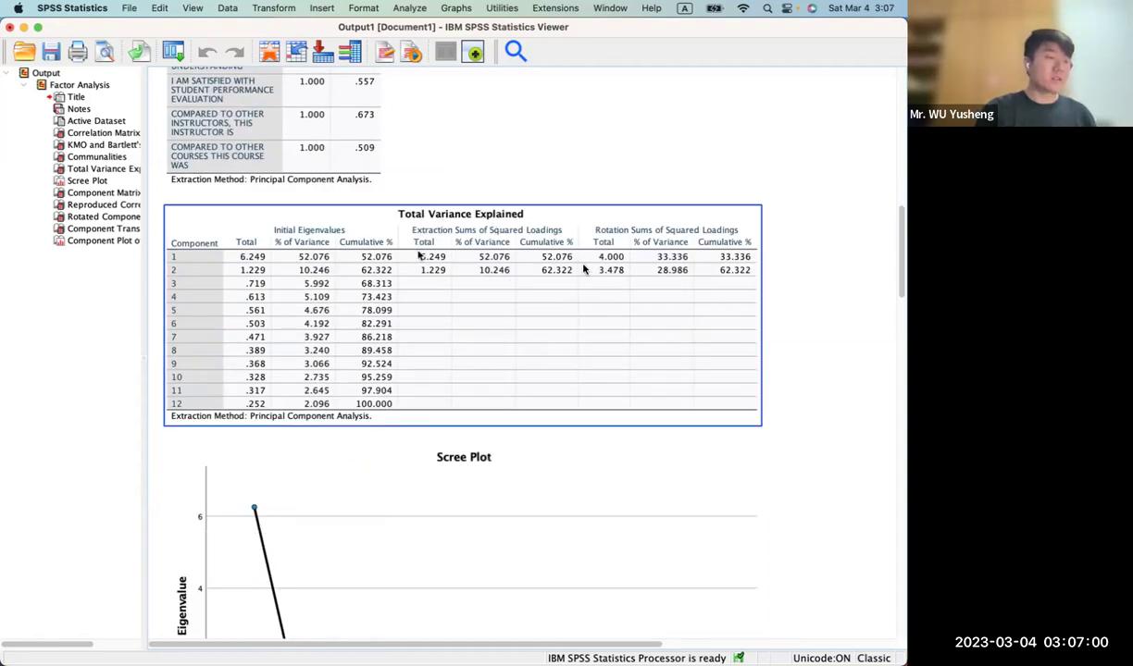
pyautogui.click(552, 339)
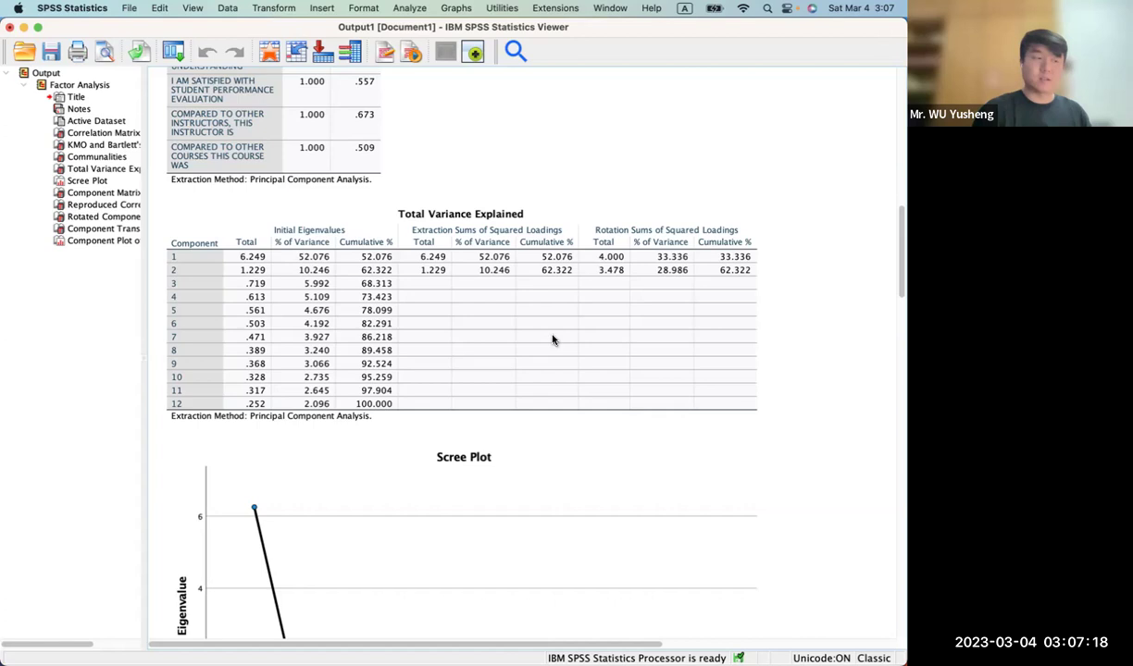
pyautogui.click(426, 309)
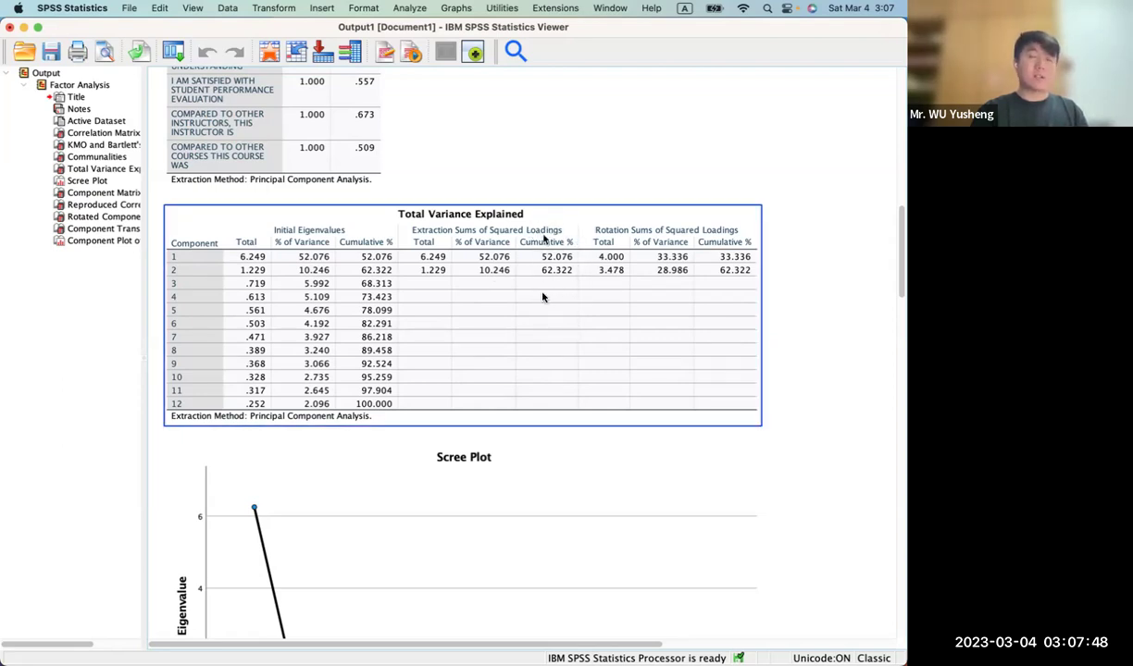
pyautogui.click(566, 322)
pyautogui.click(566, 322)
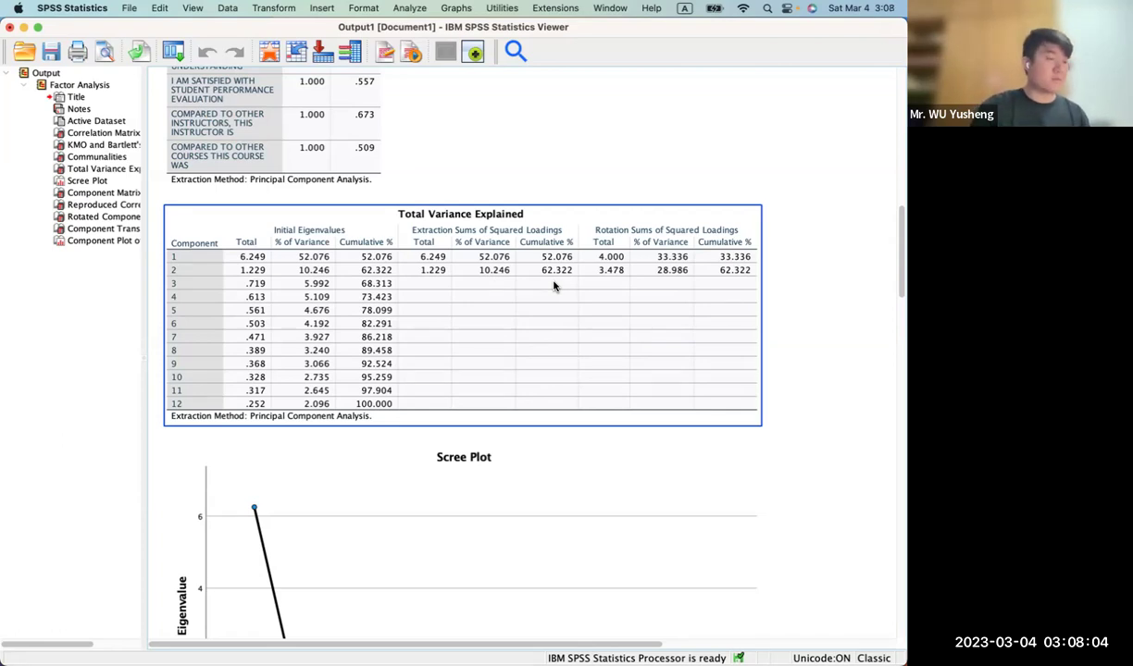
pyautogui.press('Down')
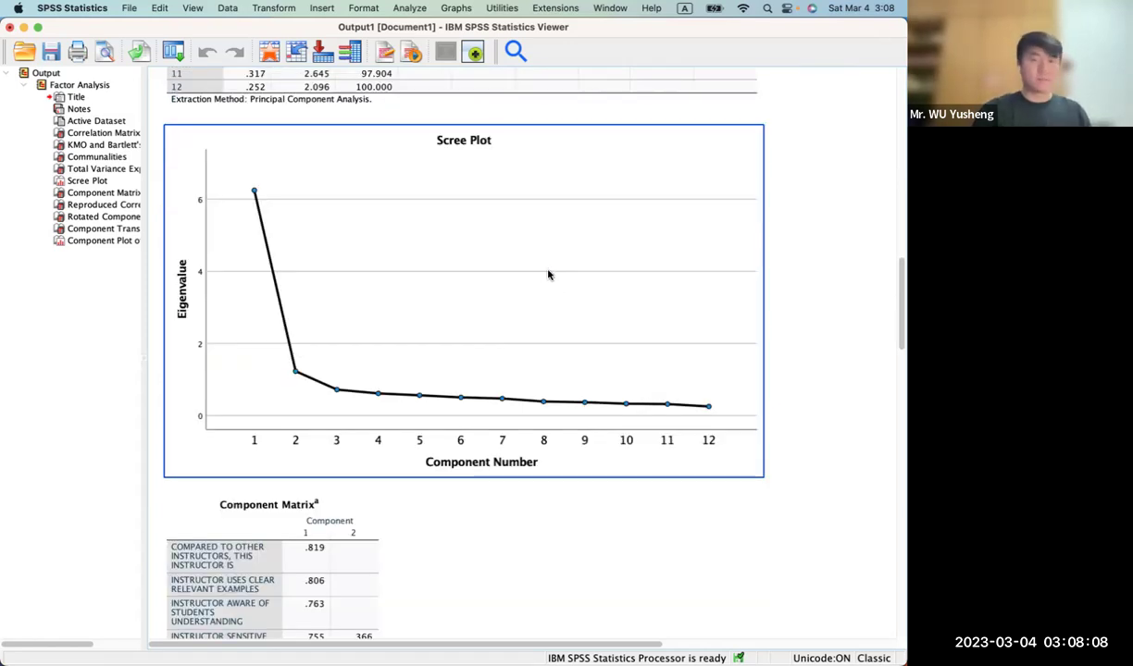
pyautogui.press('Up')
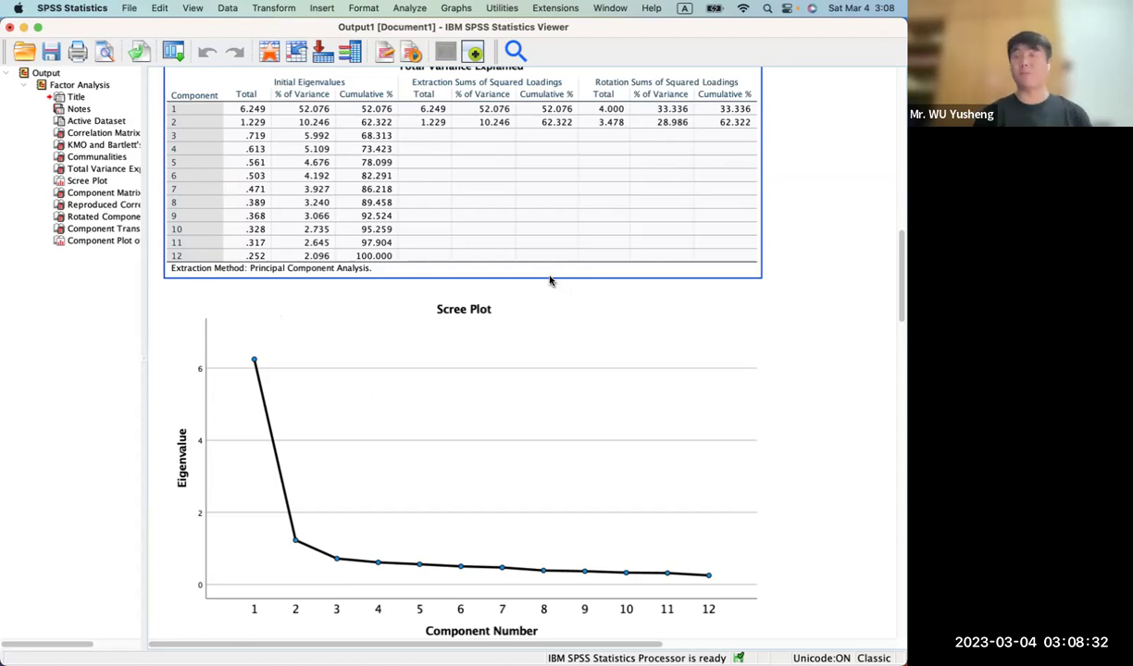
pyautogui.click(435, 315)
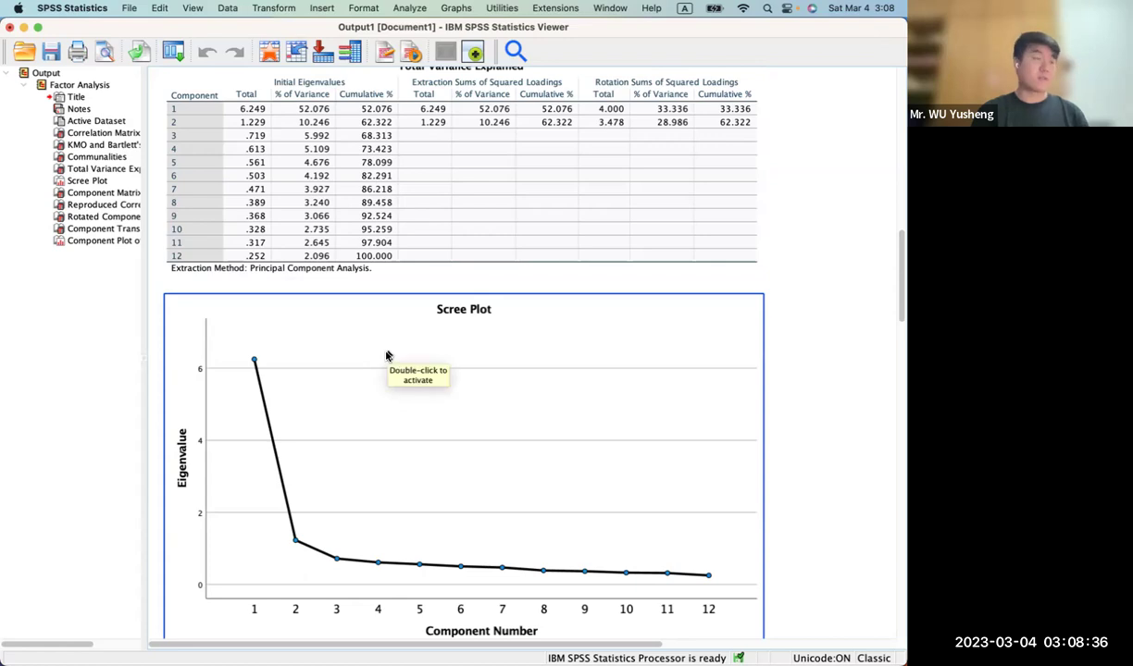
pyautogui.scroll(-2, 387, 355)
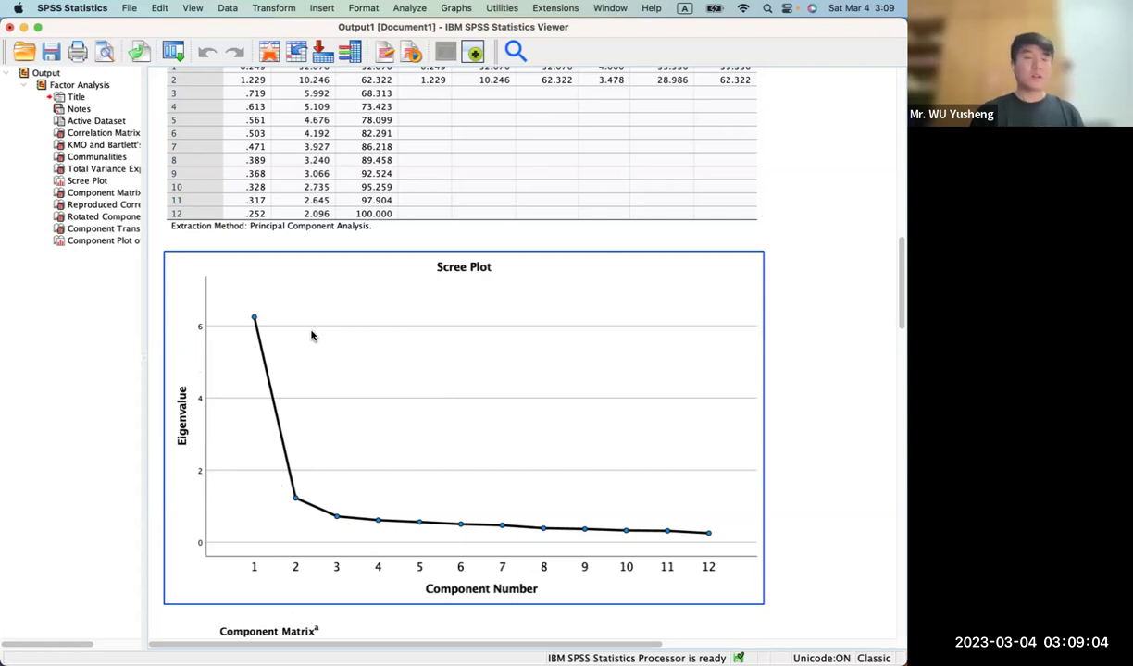
# - Examine the Scree Plot for the component number at which the eigenvalue curve levels off
pyautogui.click(322, 527)
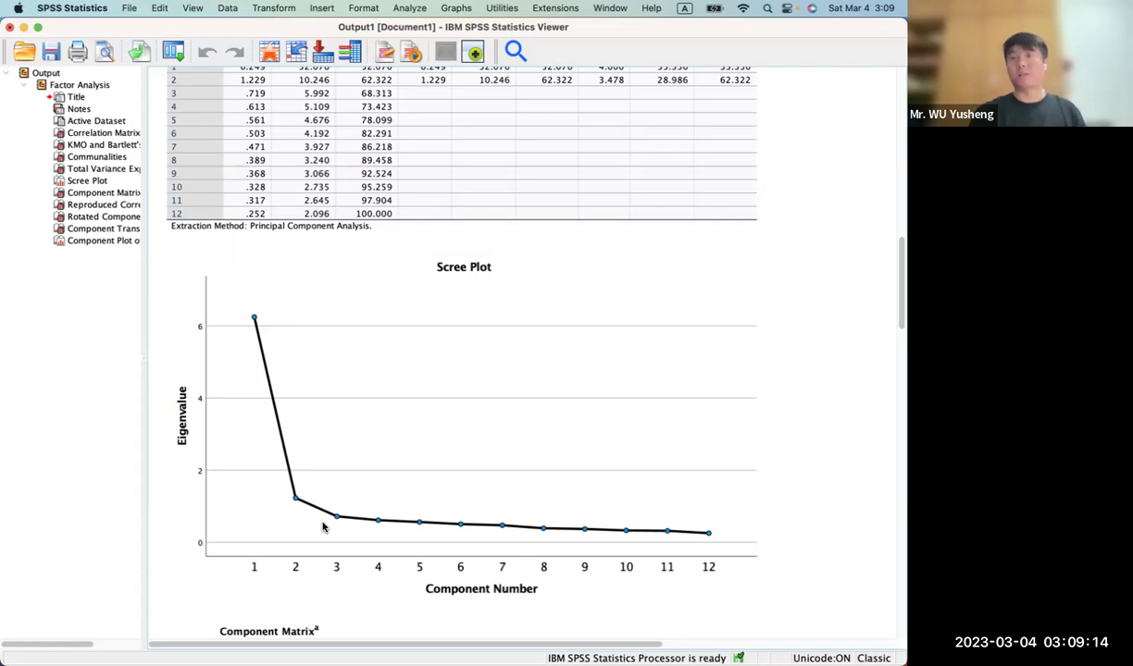
pyautogui.click(280, 483)
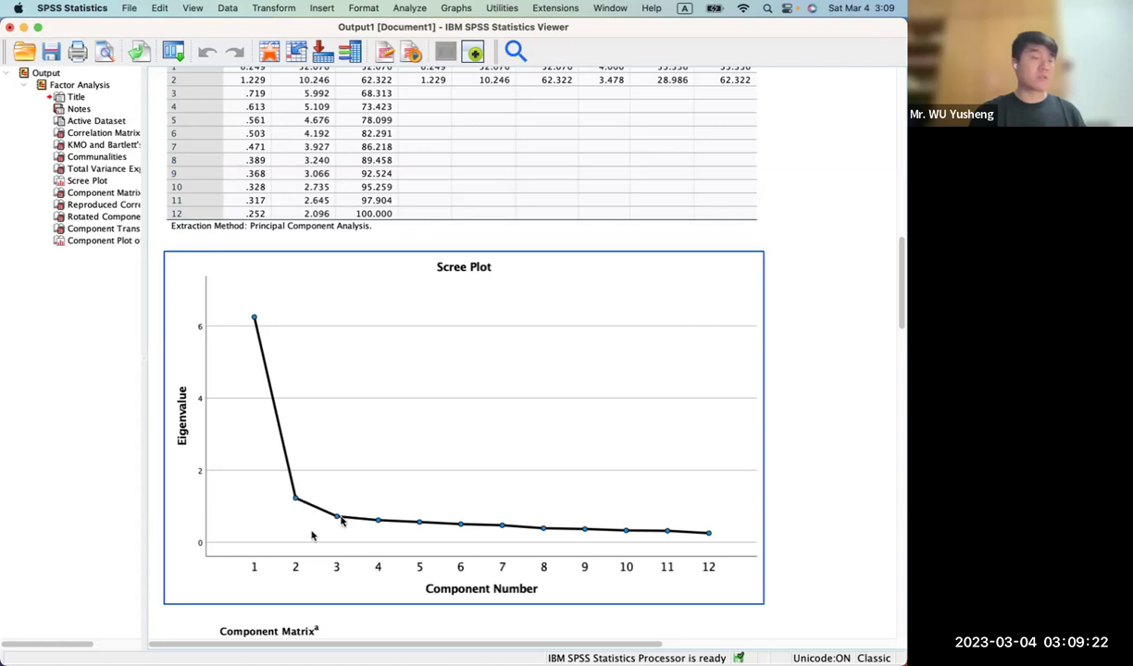
pyautogui.click(201, 509)
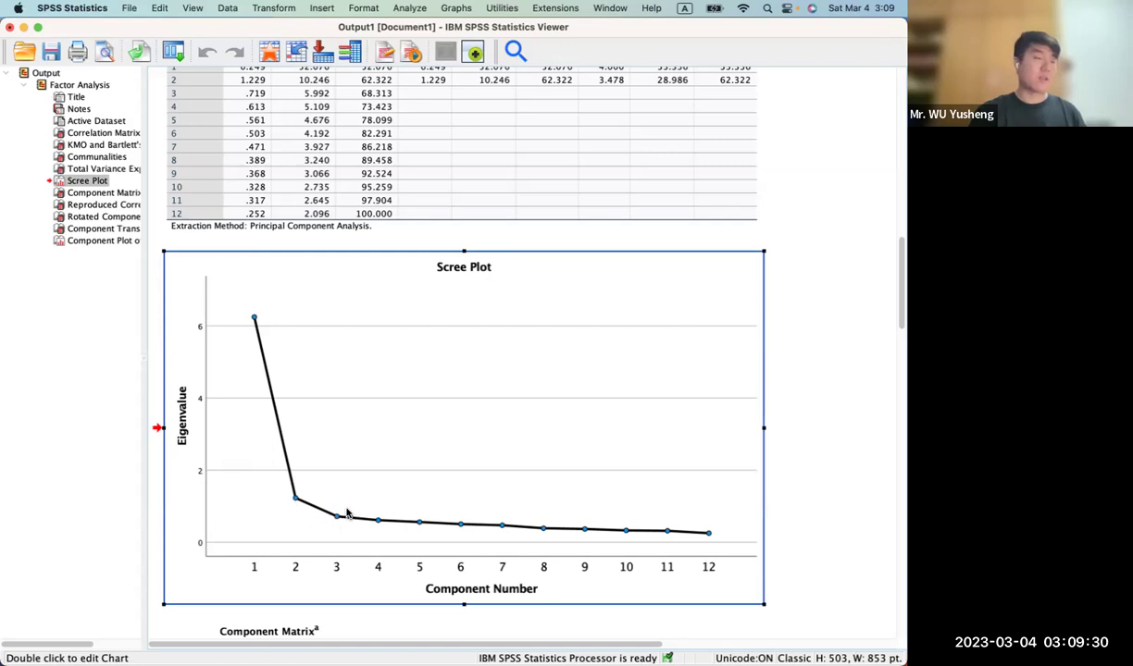
pyautogui.click(470, 432)
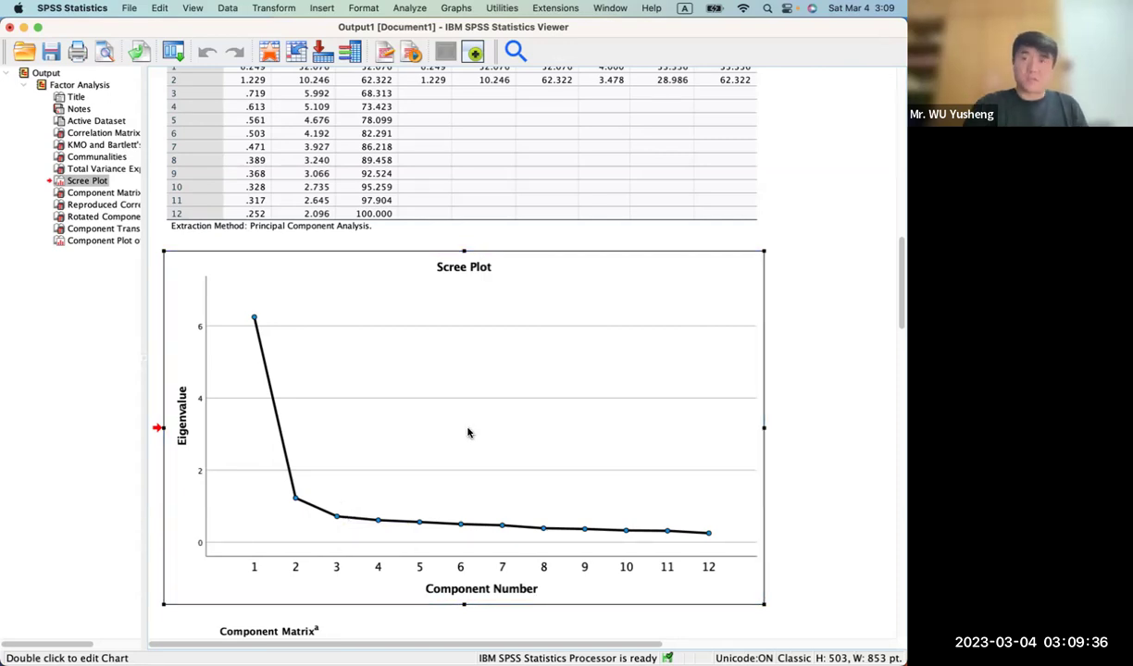
pyautogui.scroll(-10, 468, 432)
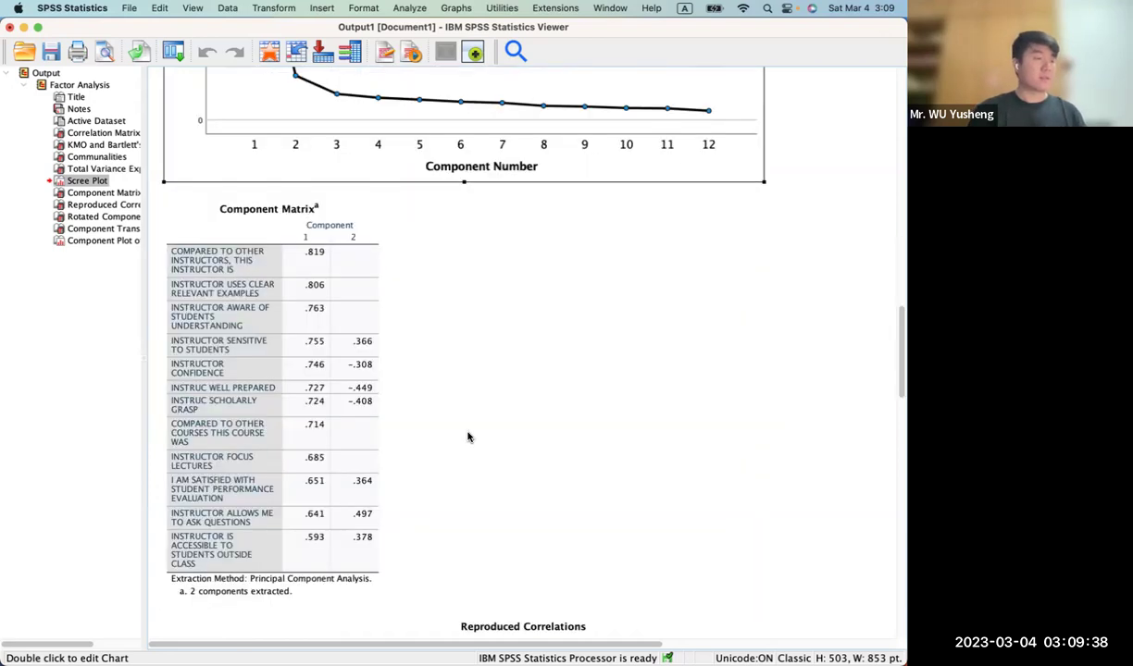
pyautogui.scroll(7, 468, 435)
pyautogui.scroll(1, 458, 426)
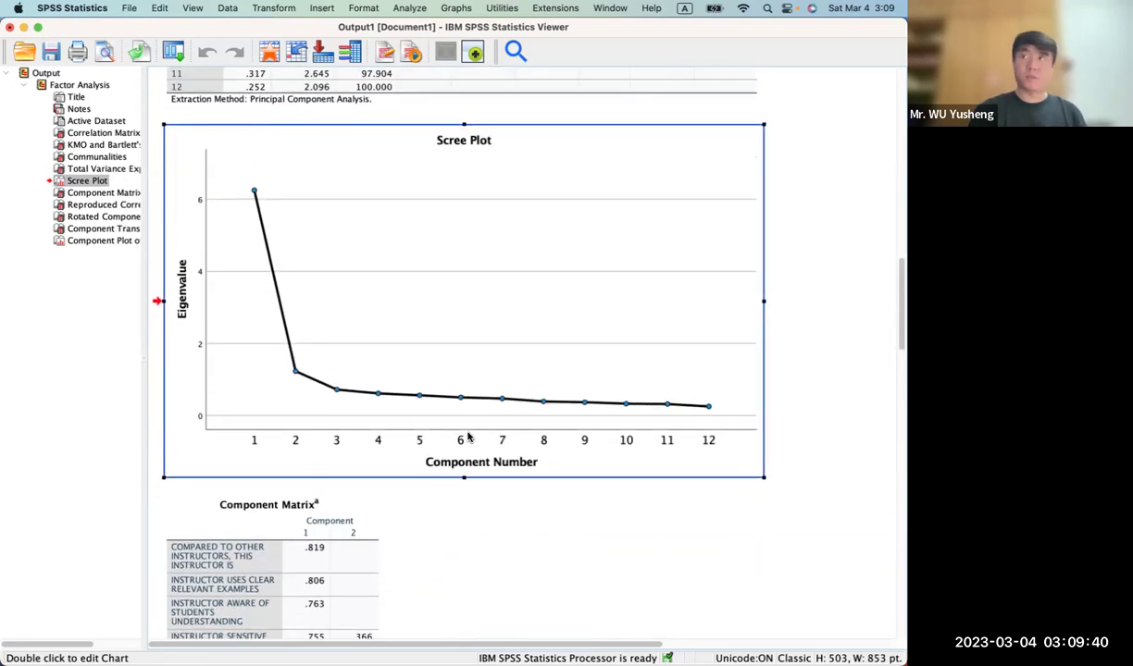
# - Examine each item's loadings on components 1 and 2 in the unrotated Component Matrix
pyautogui.scroll(-5, 383, 422)
pyautogui.click(382, 421)
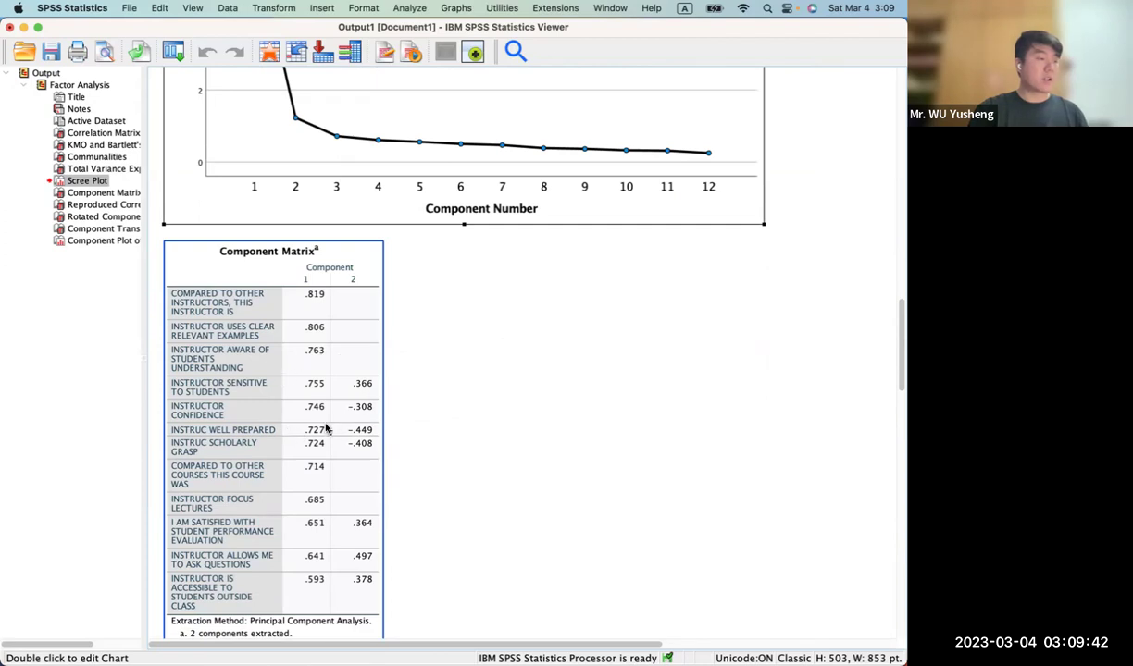
pyautogui.scroll(-2, 326, 428)
pyautogui.scroll(1, 325, 428)
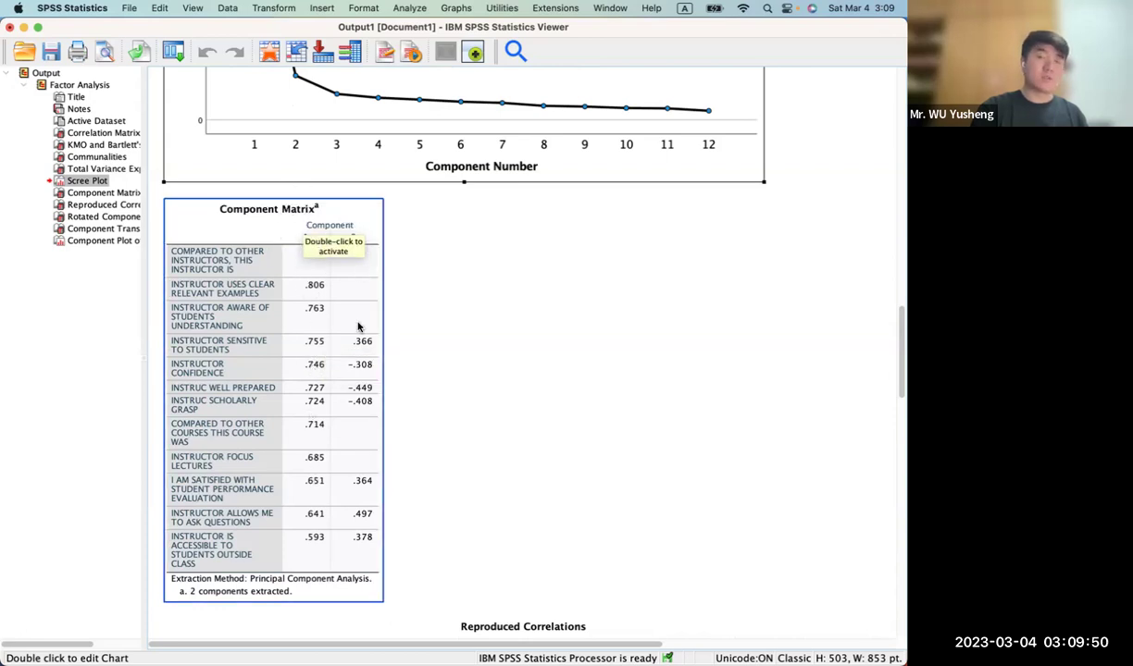
pyautogui.click(429, 238)
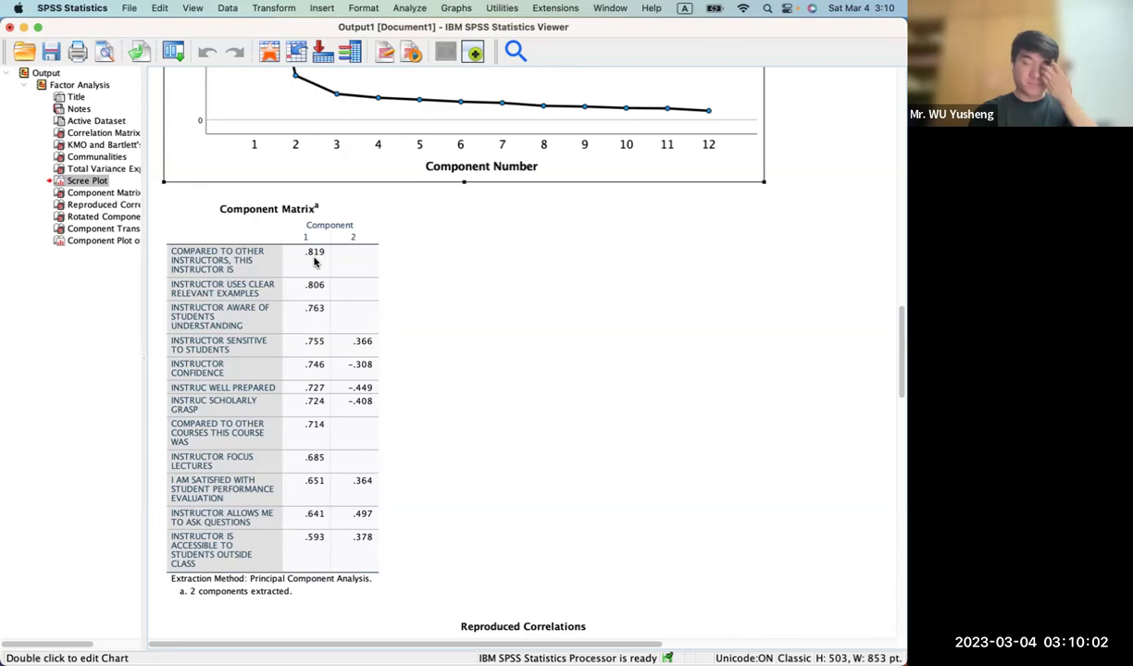
pyautogui.click(314, 263)
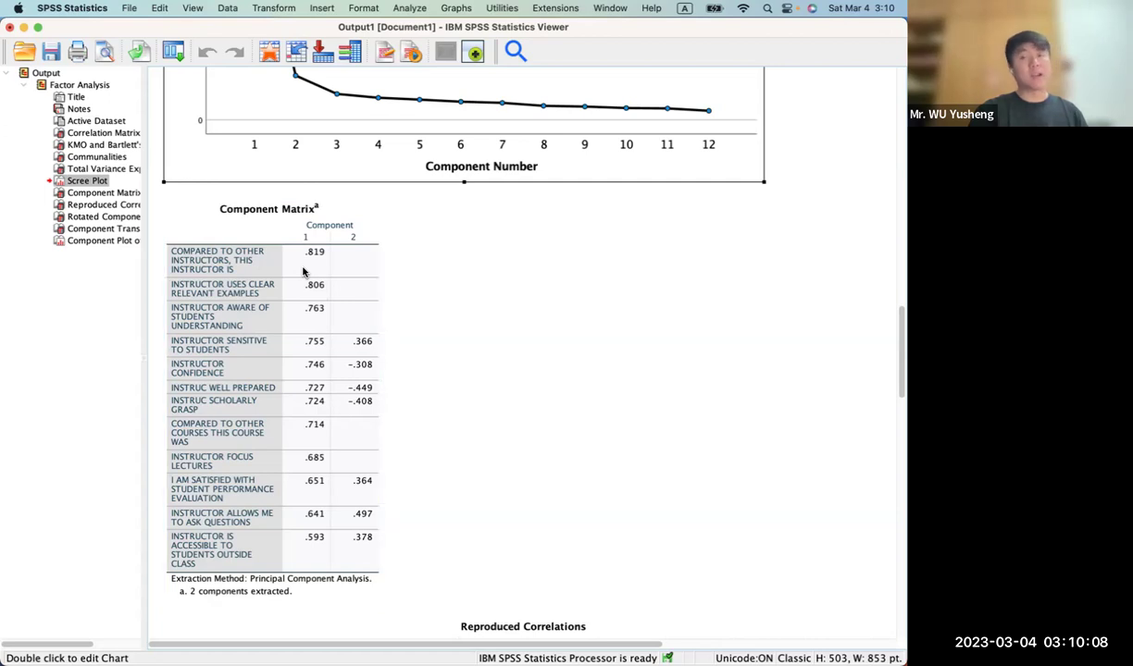
pyautogui.click(303, 271)
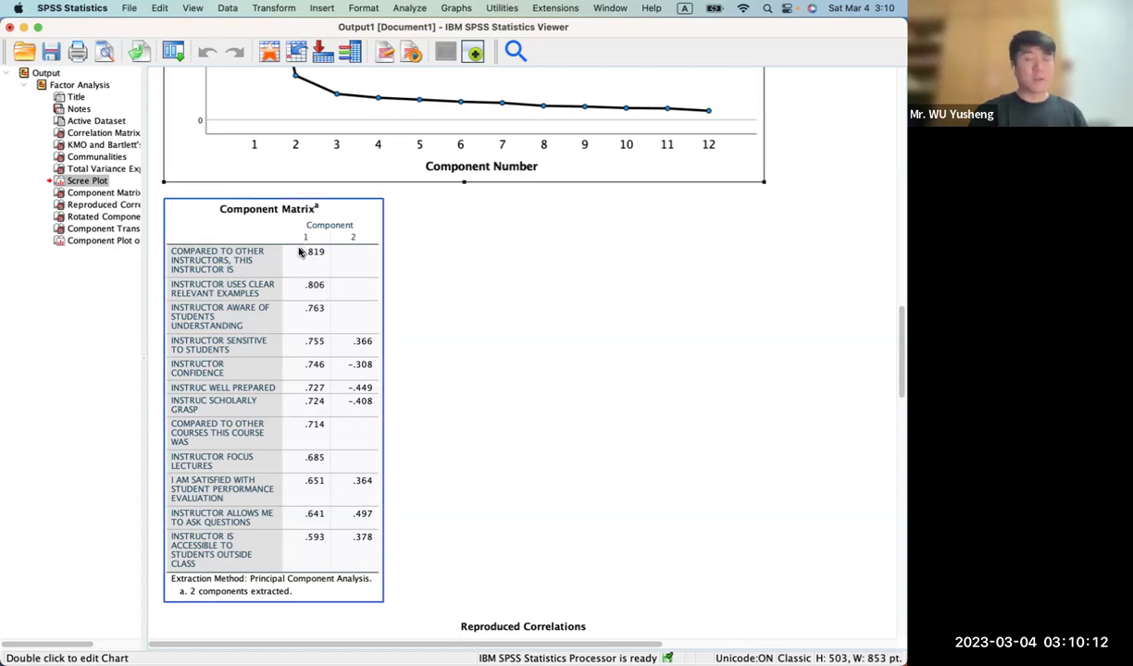
pyautogui.click(305, 159)
pyautogui.click(302, 239)
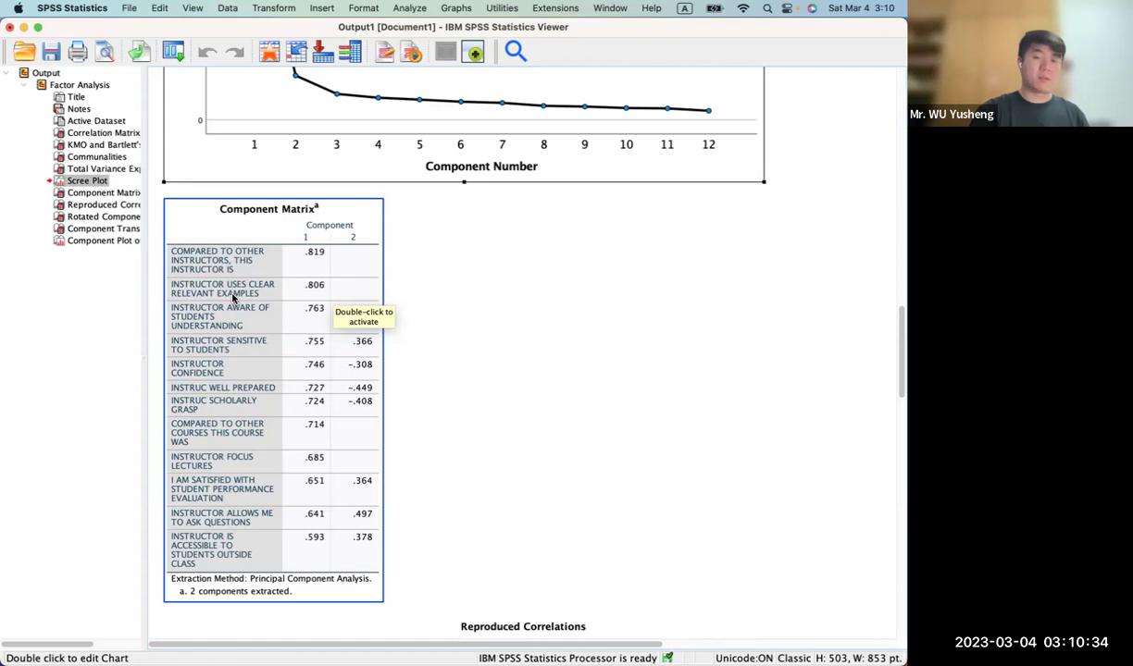
# - Switch to the Data Editor and review the variable labels of item13 to item24 in the variable definitions
pyautogui.scroll(-15, 232, 298)
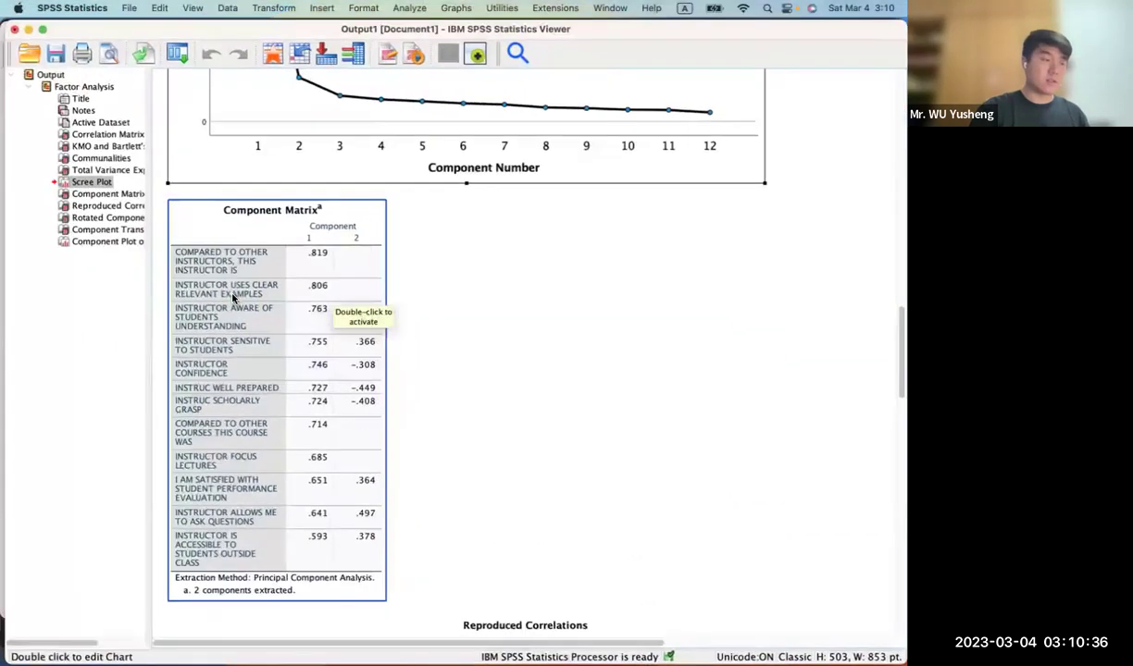
pyautogui.scroll(10, 233, 298)
pyautogui.hotkey('ctrl', 'Up')
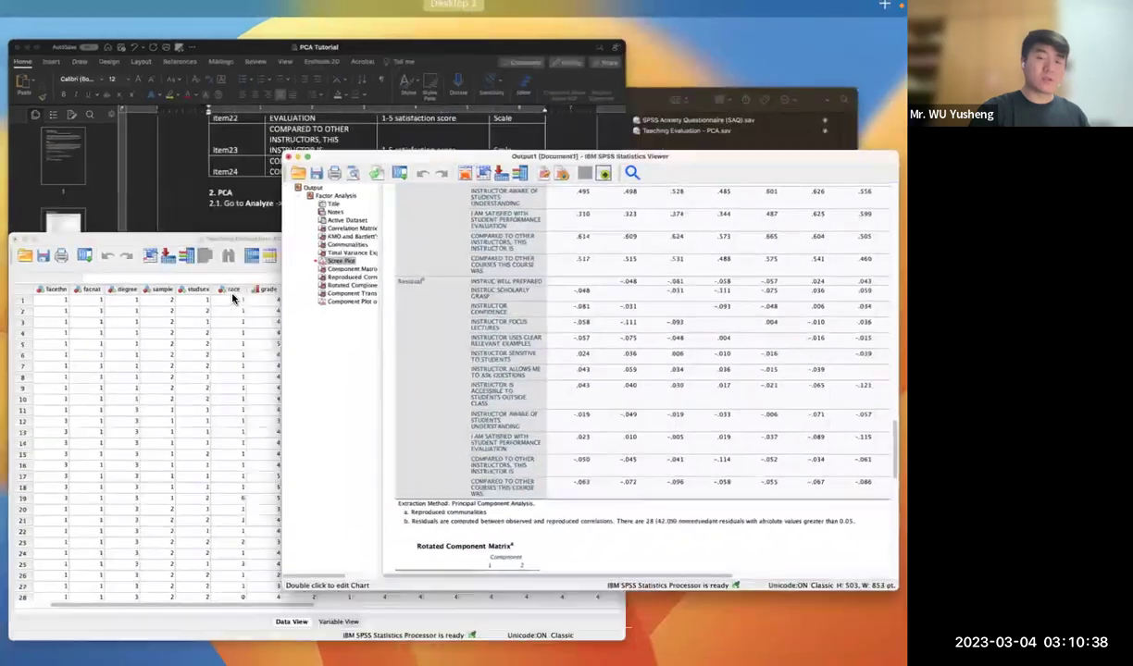
pyautogui.click(120, 393)
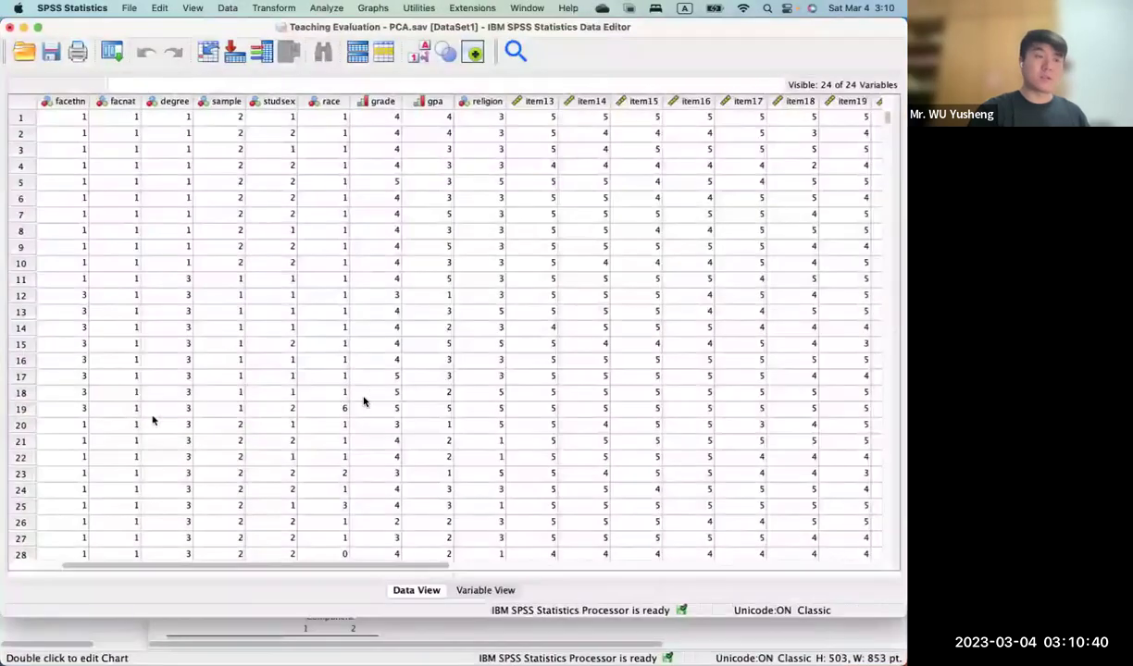
pyautogui.click(487, 590)
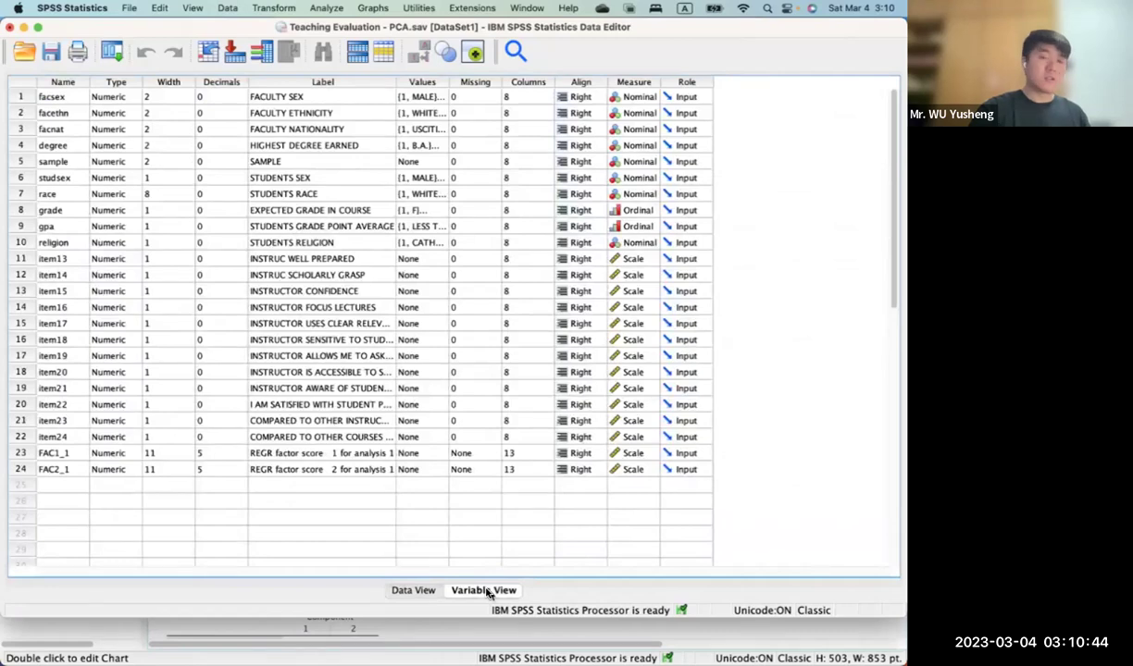
pyautogui.hotkey('ctrl', 'Up')
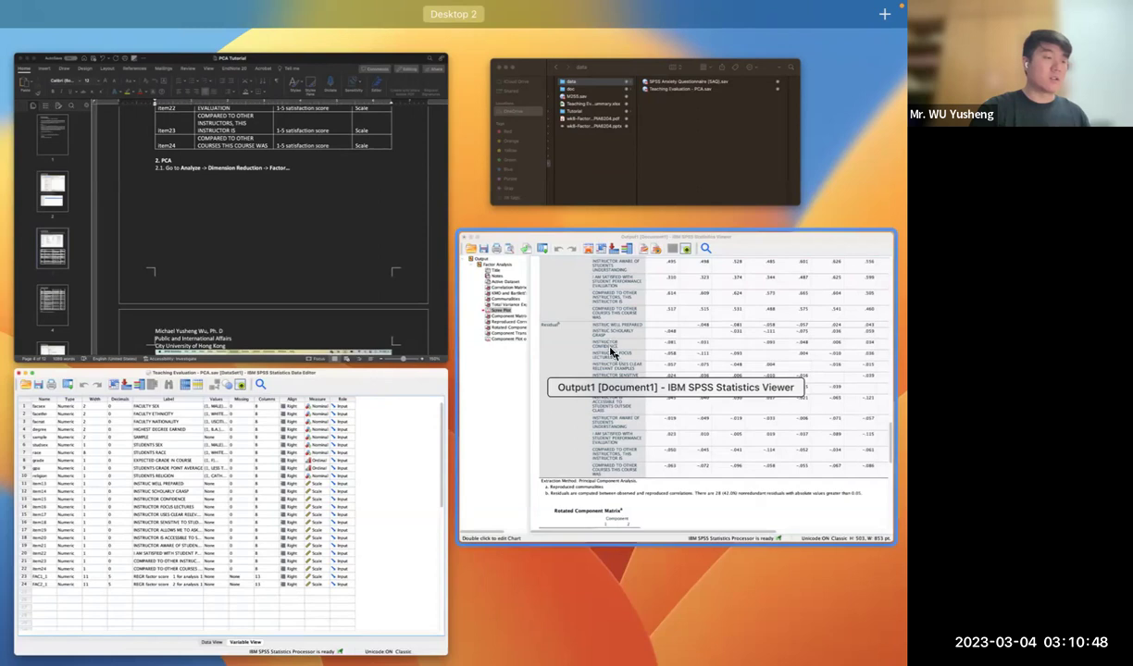
pyautogui.click(156, 460)
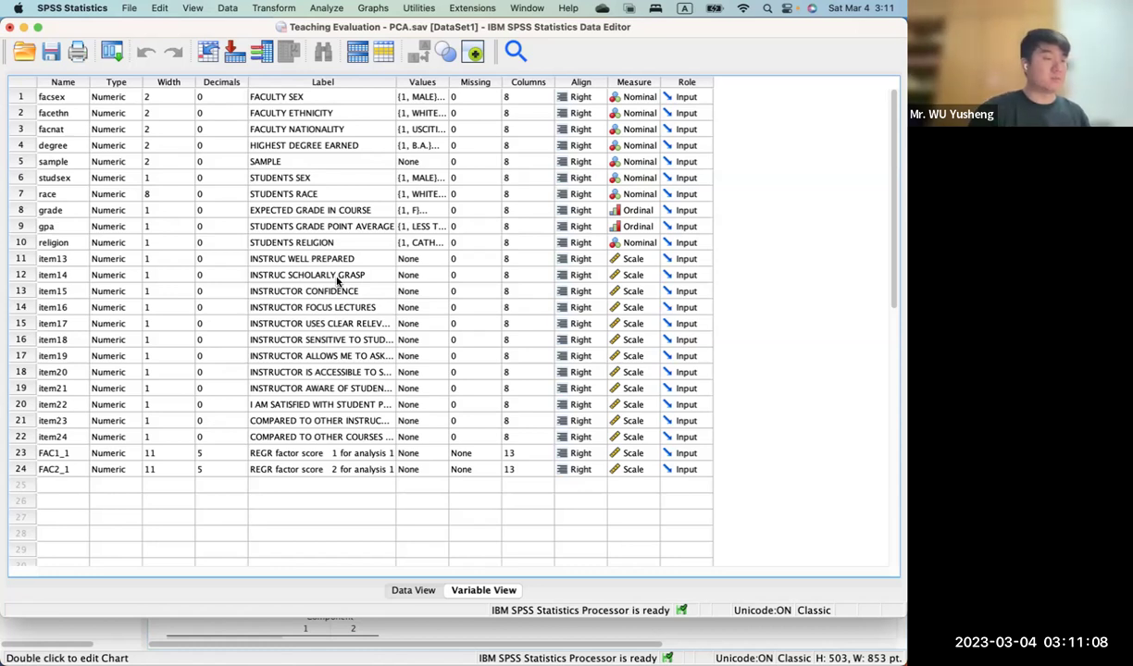
# - Return to the output document and examine the item loadings on both components in the Rotated Component Matrix
pyautogui.hotkey('ctrl', 'Up')
pyautogui.click(599, 299)
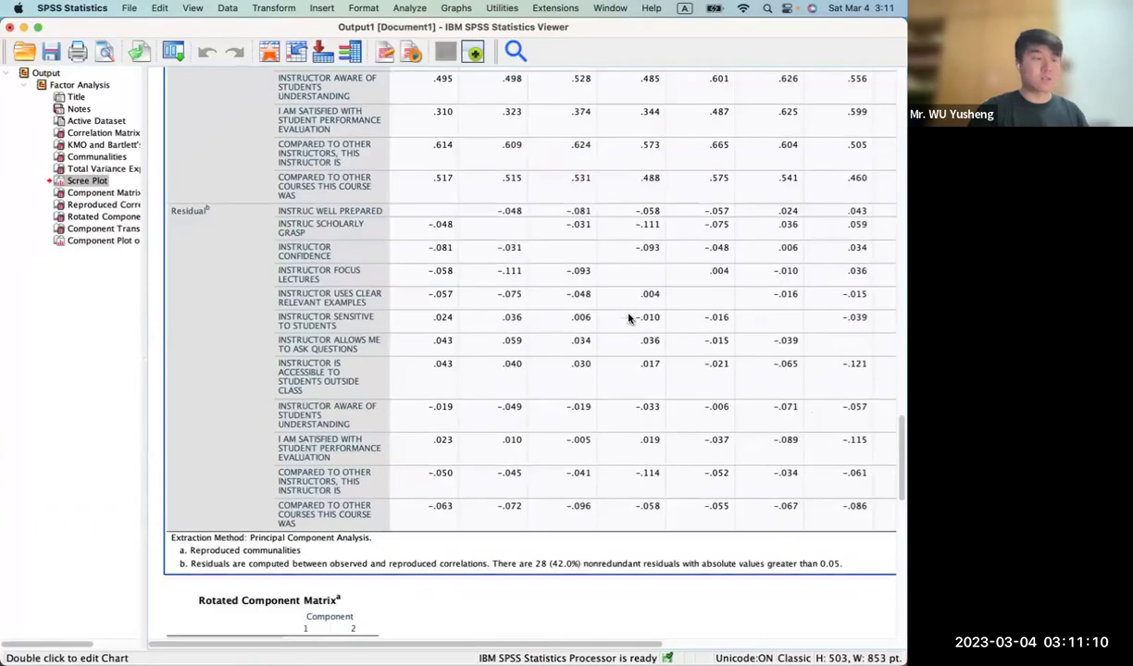
pyautogui.scroll(-10, 583, 389)
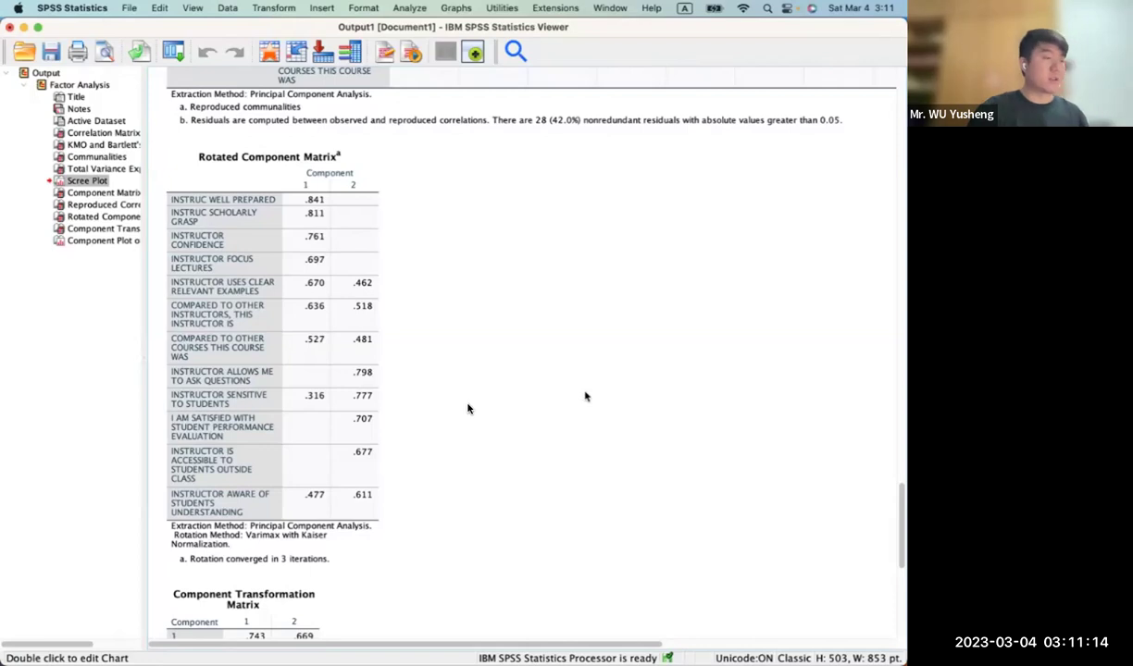
pyautogui.click(168, 278)
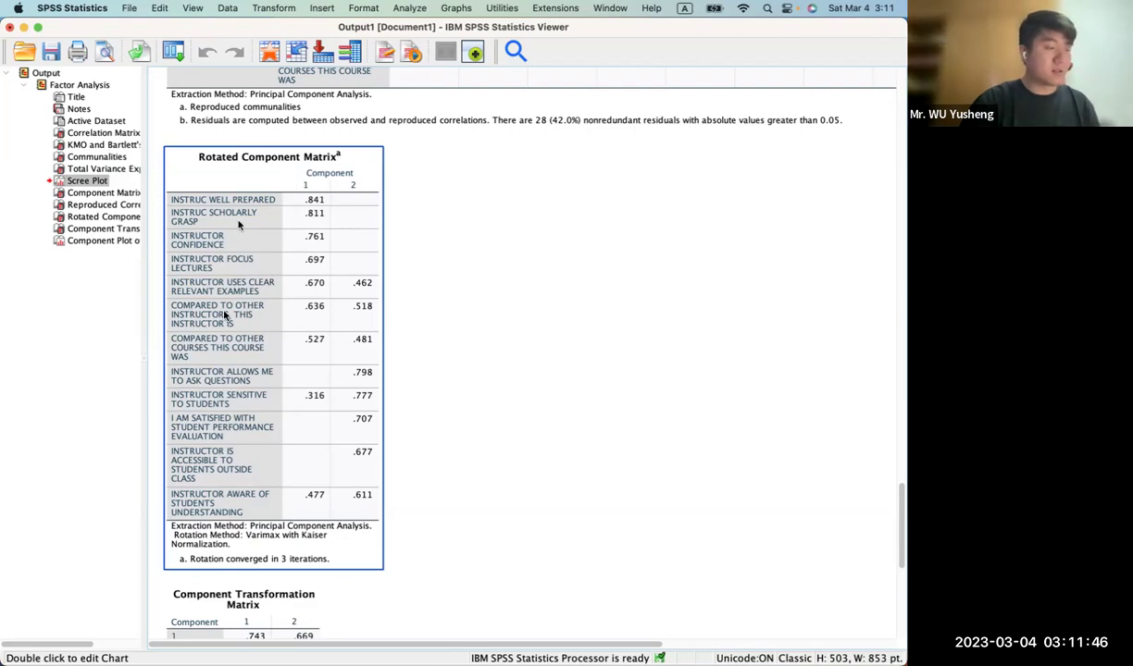
pyautogui.click(357, 82)
pyautogui.click(324, 287)
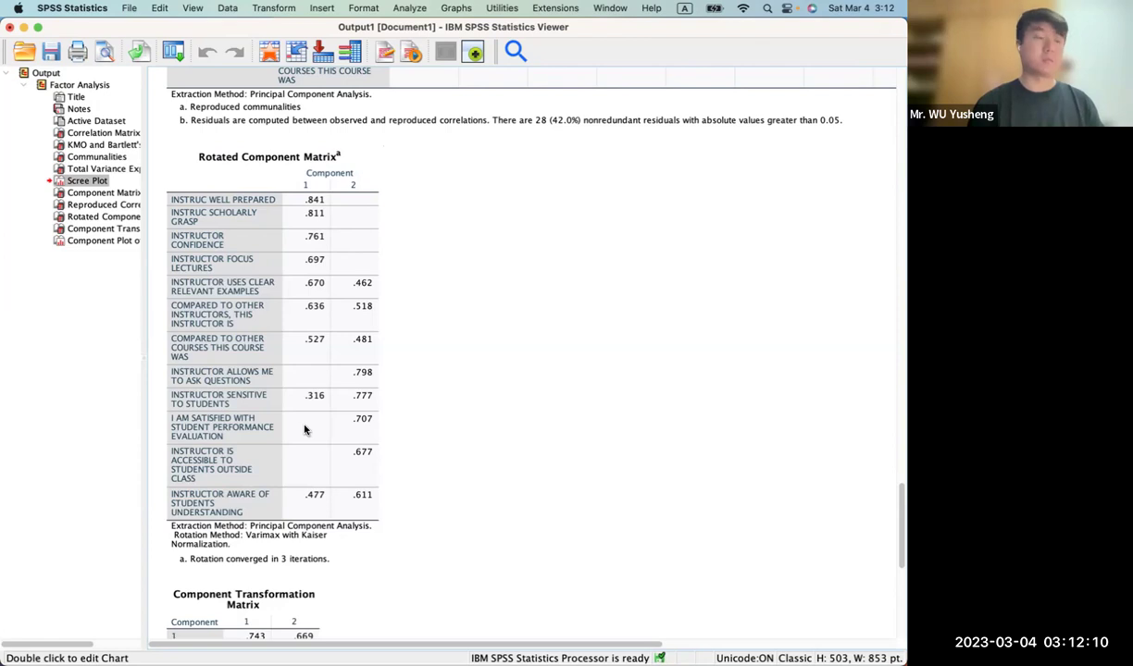
pyautogui.click(304, 430)
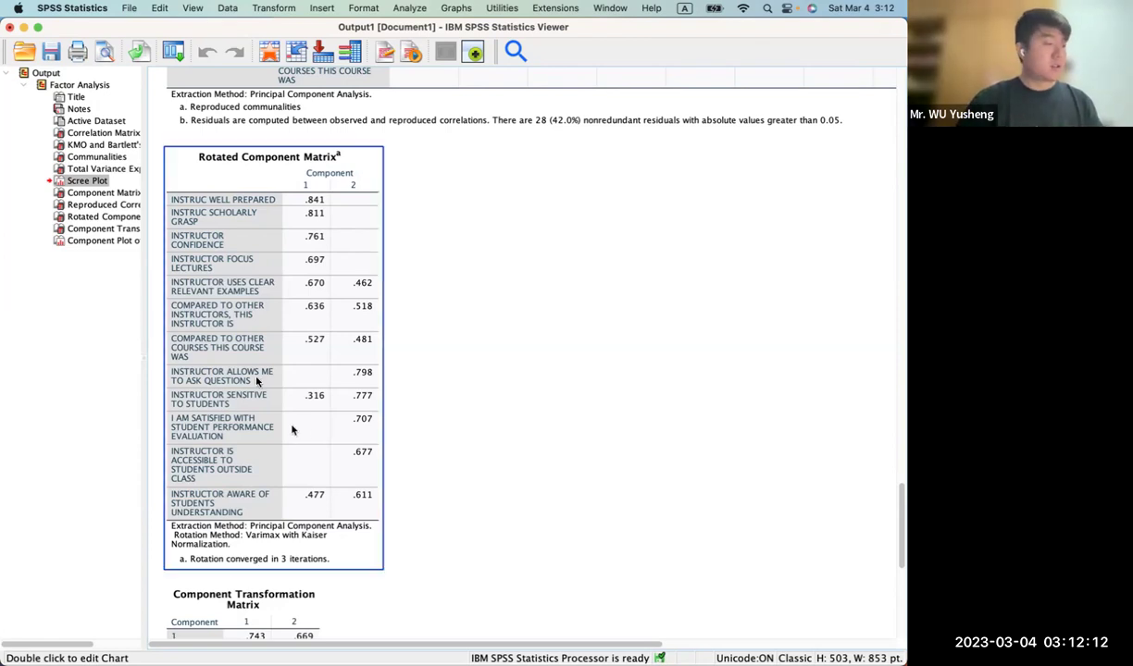
# - Compare the loadings in the unrotated Component Matrix with those in the Rotated Component Matrix
pyautogui.scroll(15, 290, 256)
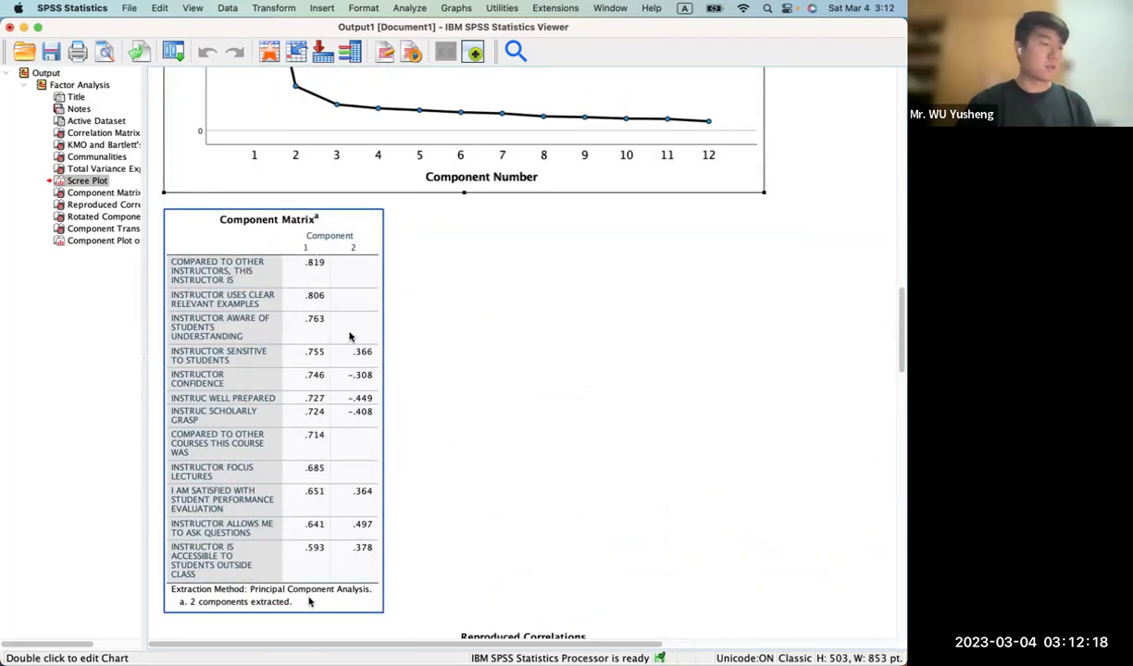
pyautogui.click(314, 266)
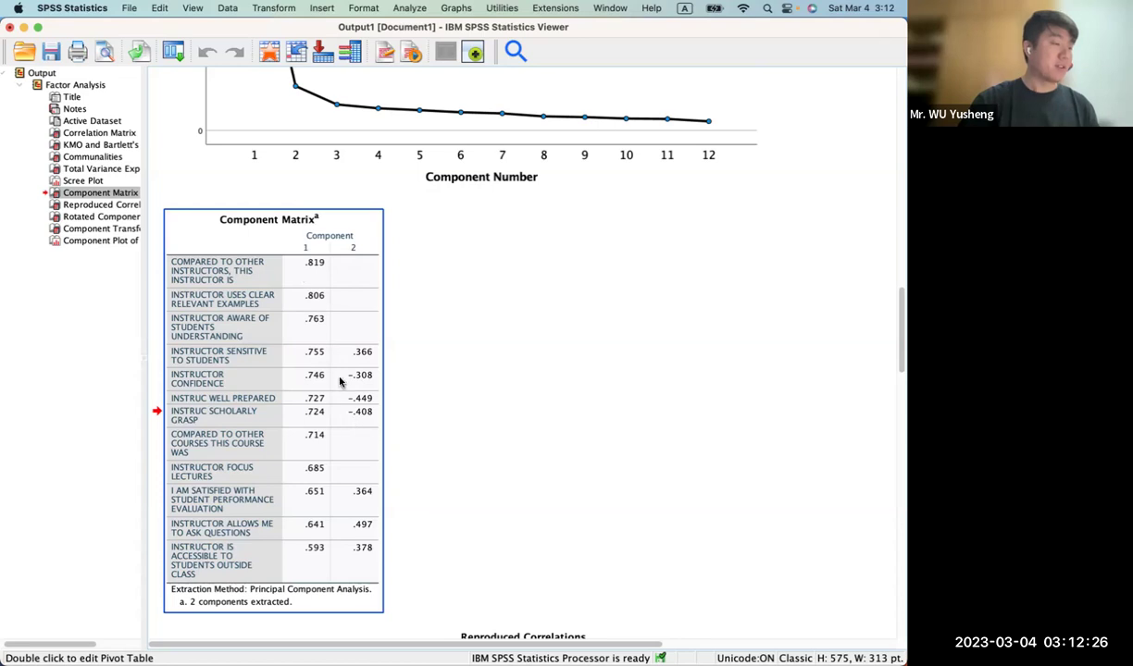
pyautogui.scroll(-15, 340, 382)
pyautogui.scroll(-2, 340, 382)
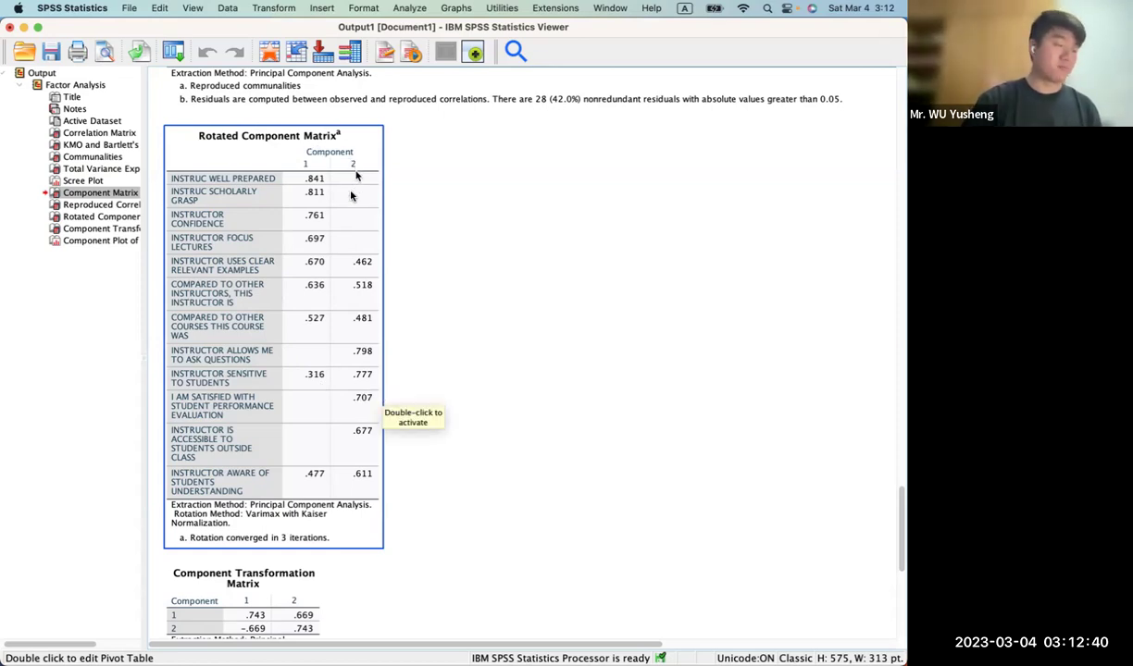
pyautogui.scroll(-5, 342, 260)
pyautogui.scroll(5, 342, 260)
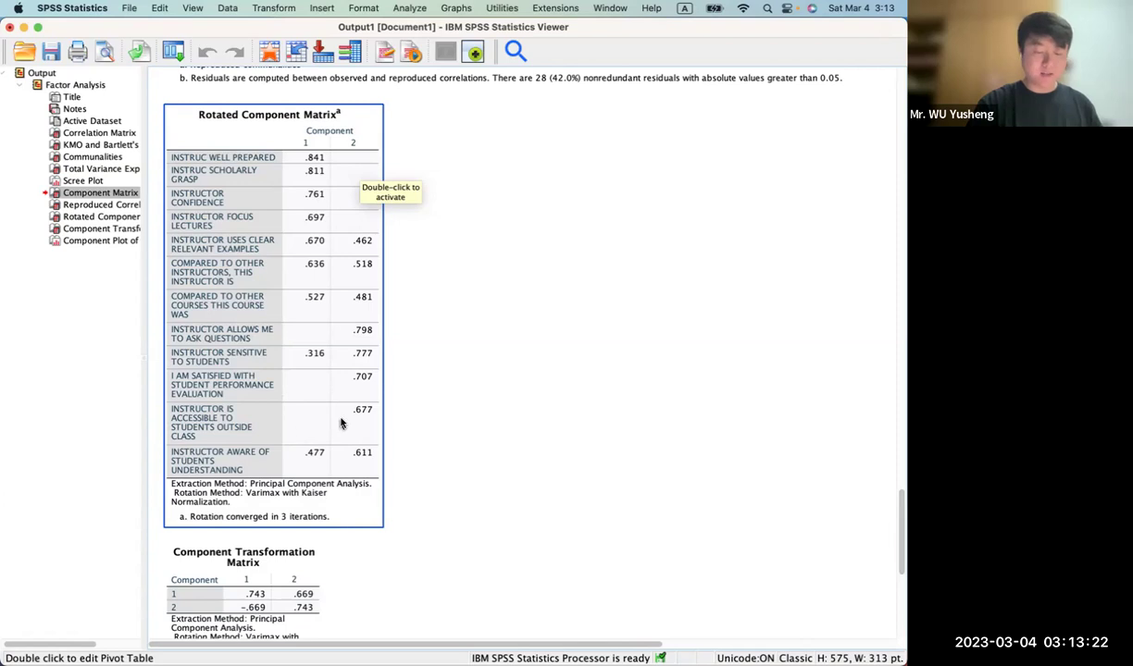
# - Review how the items divide between the two rotated components and check them again against the unrotated Component Matrix
pyautogui.click(416, 164)
pyautogui.click(346, 116)
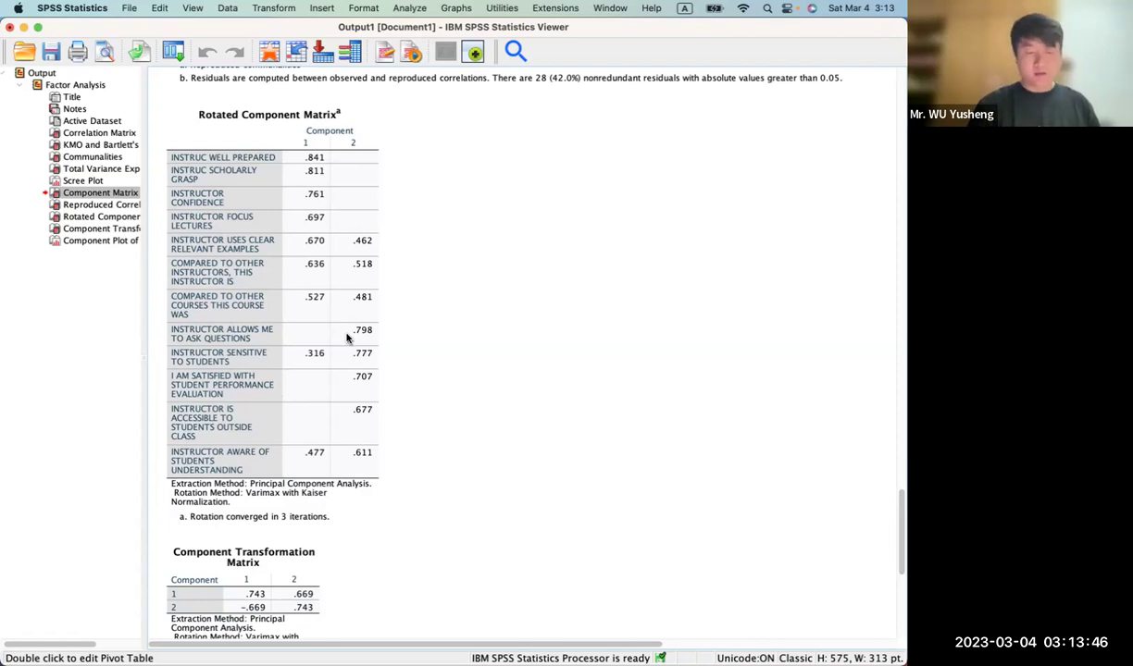
pyautogui.click(286, 298)
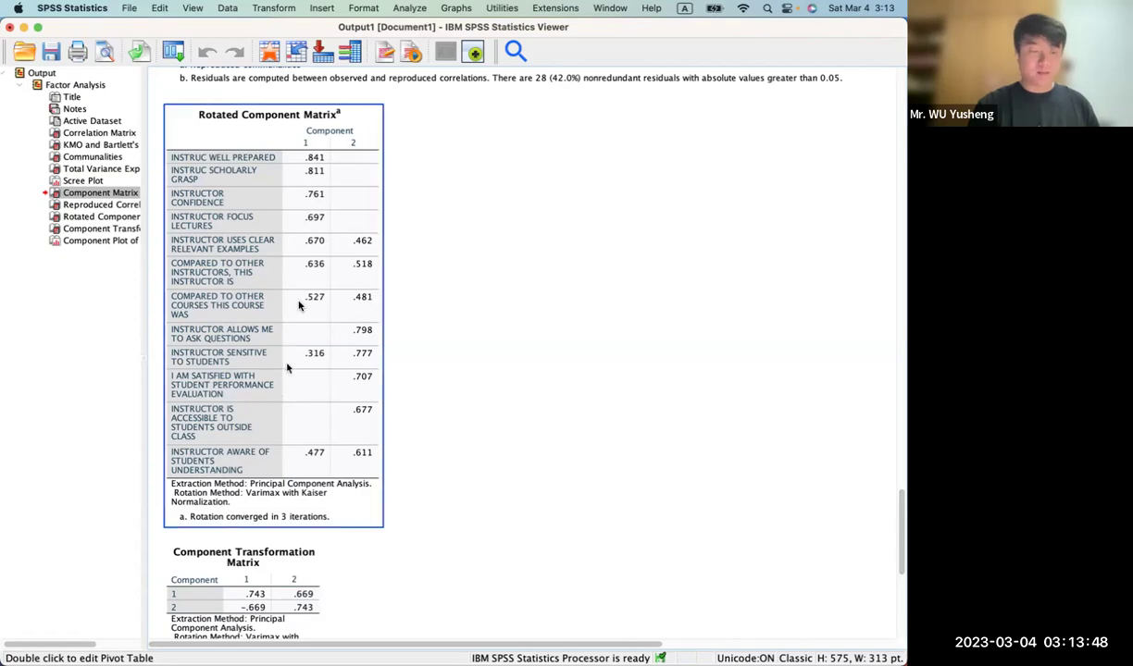
pyautogui.scroll(5, 292, 302)
pyautogui.scroll(15, 299, 305)
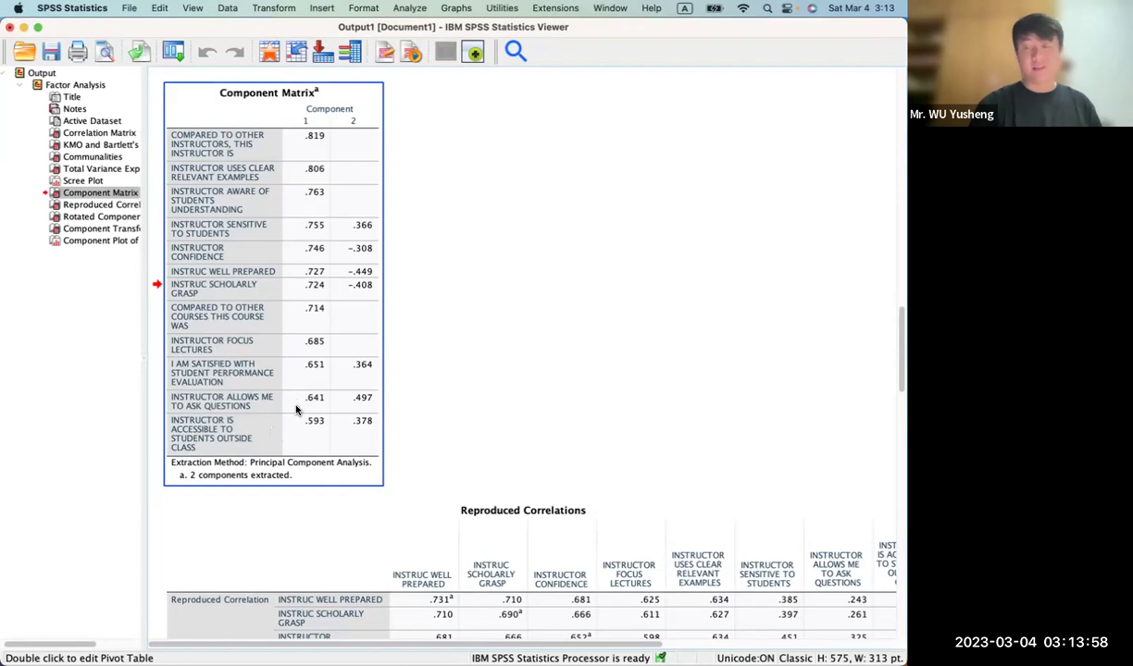
pyautogui.scroll(-1, 283, 401)
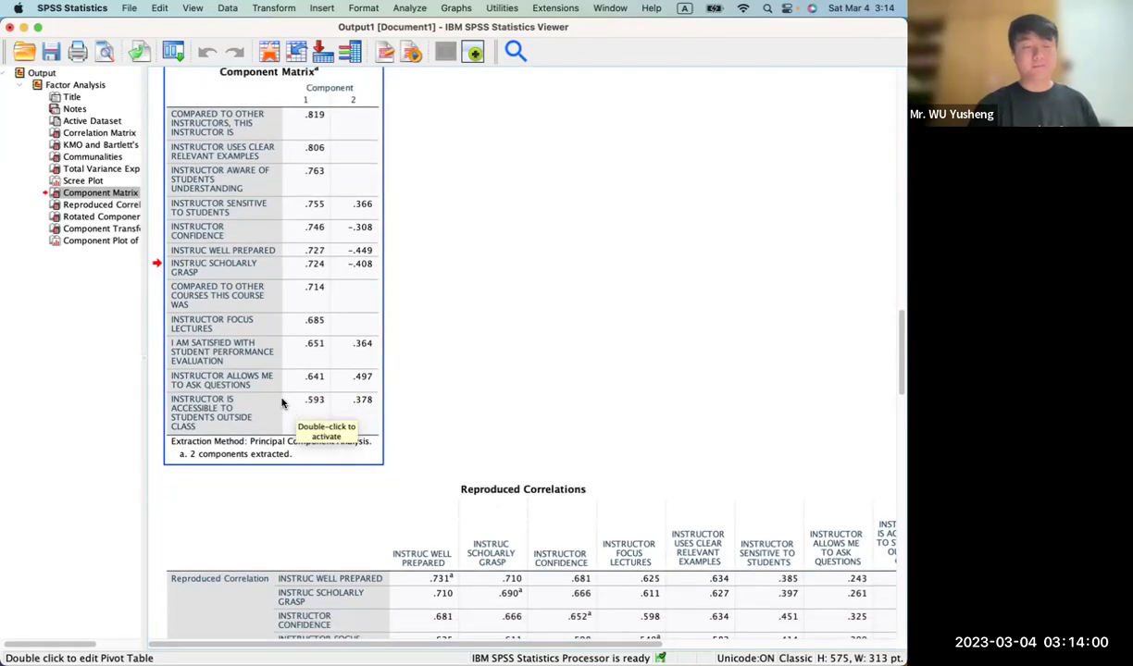
# - Examine the Component Transformation Matrix and the positions of the items in the Component Plot in Rotated Space
pyautogui.scroll(-20, 282, 401)
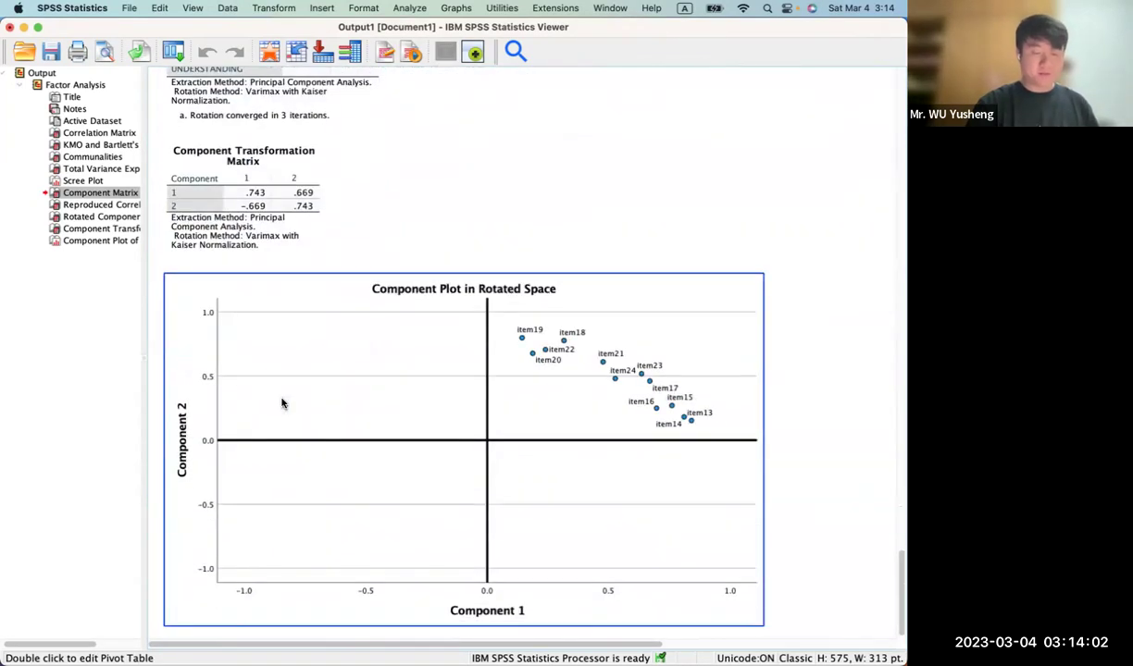
pyautogui.scroll(-1, 282, 403)
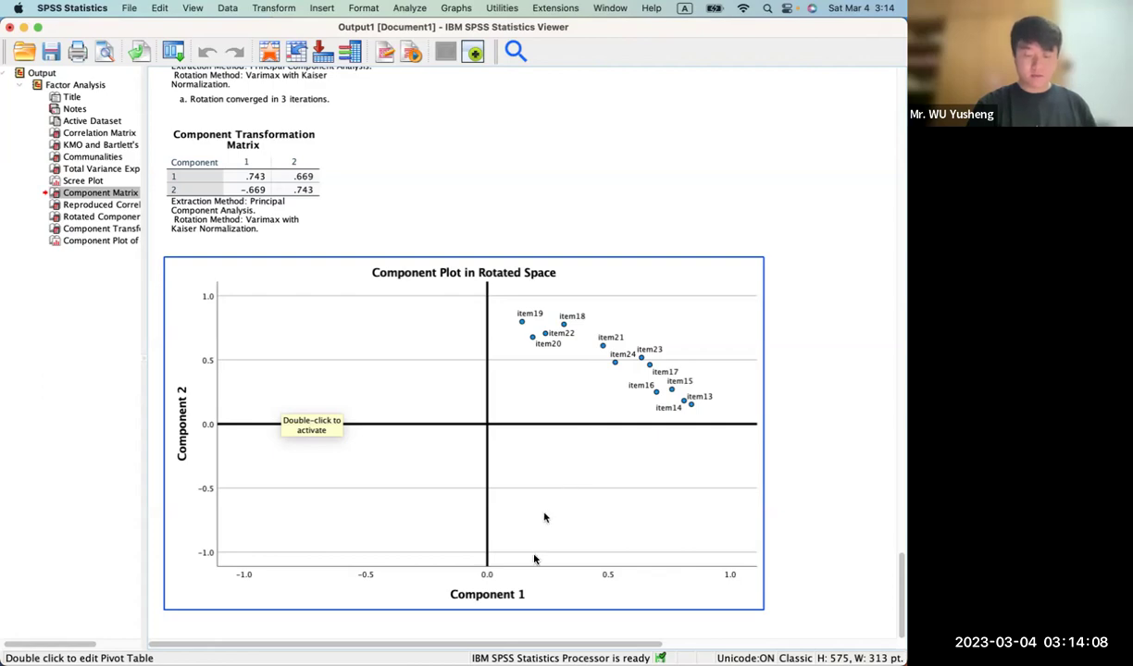
pyautogui.scroll(10, 534, 559)
pyautogui.scroll(-5, 533, 629)
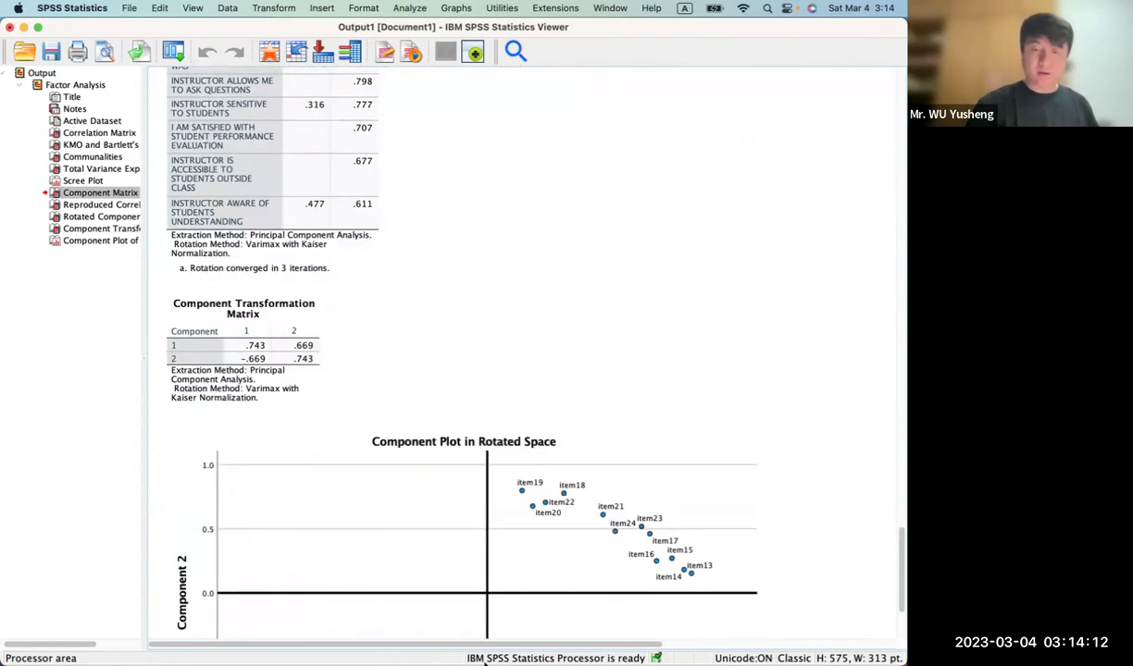
# - Switch to the PCA Tutorial document in Word and read section 3.7 on the Rotated Component Matrix and its RC1 and RC2 equations
pyautogui.hotkey('ctrl', 'Up')
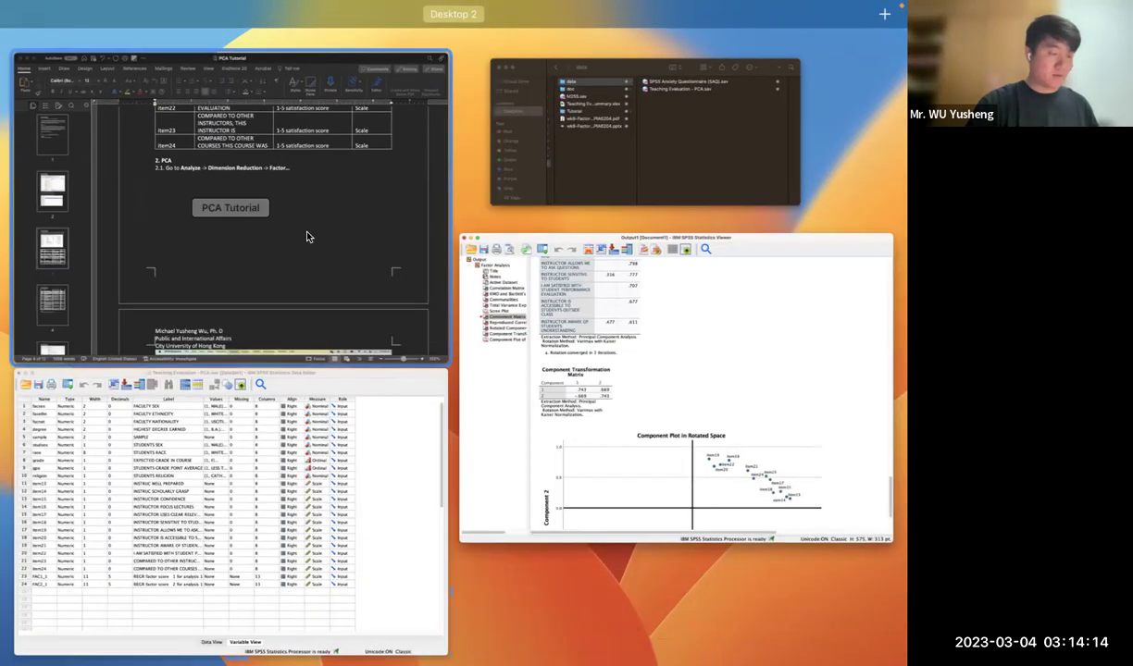
pyautogui.click(308, 237)
pyautogui.scroll(-10, 307, 231)
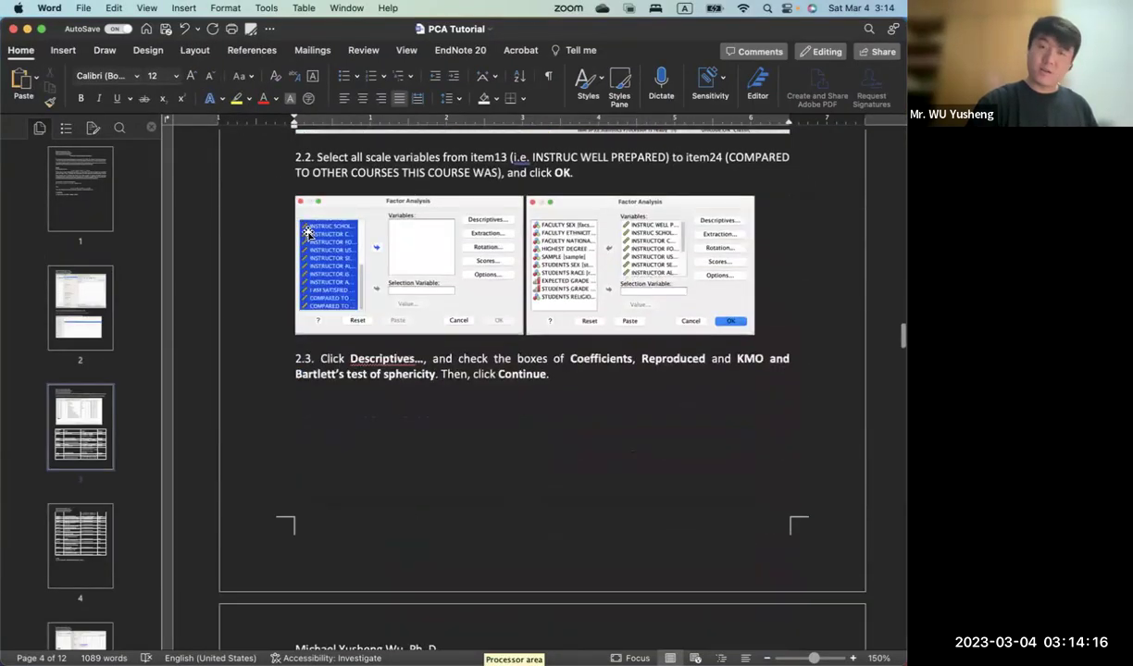
pyautogui.scroll(-20, 308, 233)
pyautogui.scroll(-5, 334, 187)
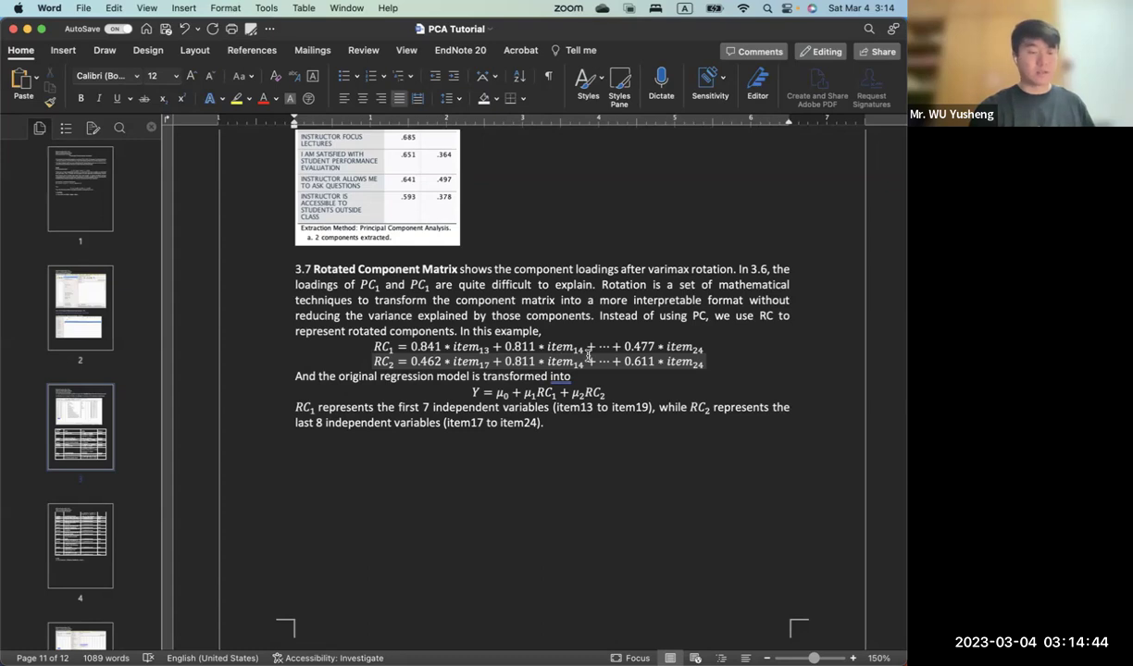
pyautogui.scroll(2, 469, 263)
pyautogui.scroll(3, 469, 263)
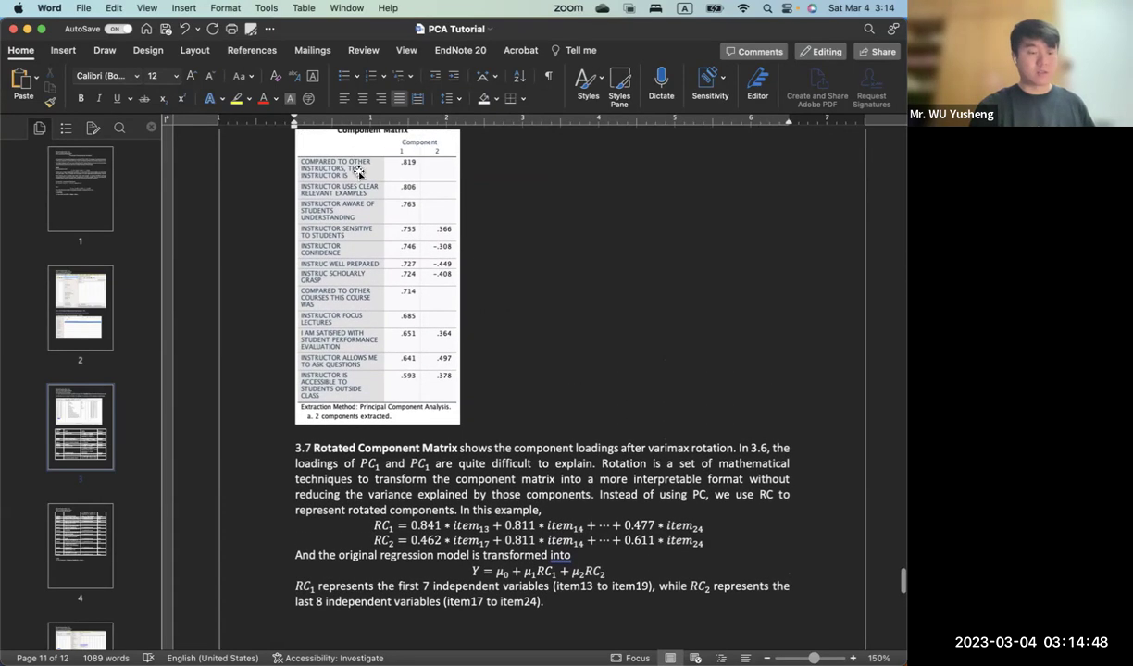
pyautogui.scroll(1, 356, 176)
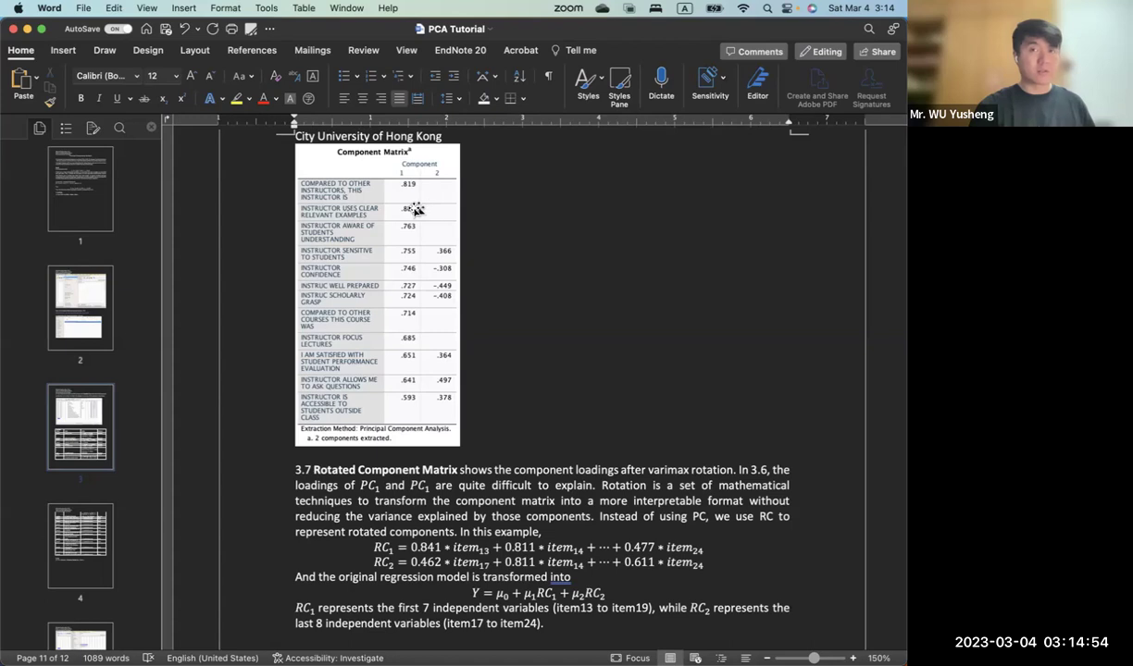
pyautogui.scroll(-5, 414, 210)
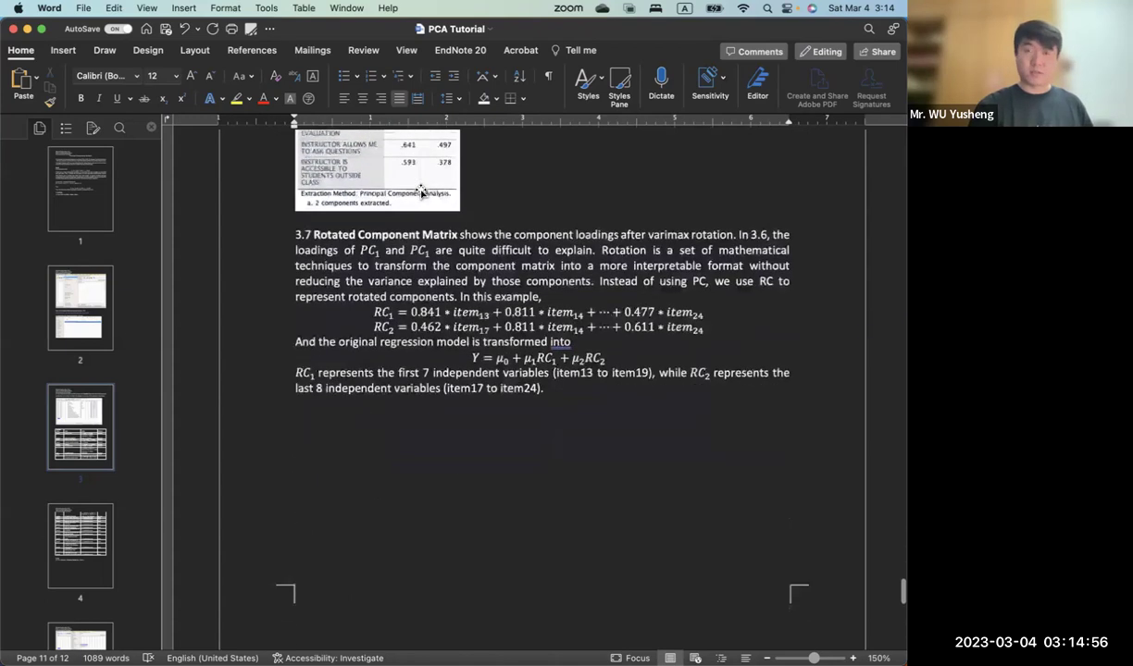